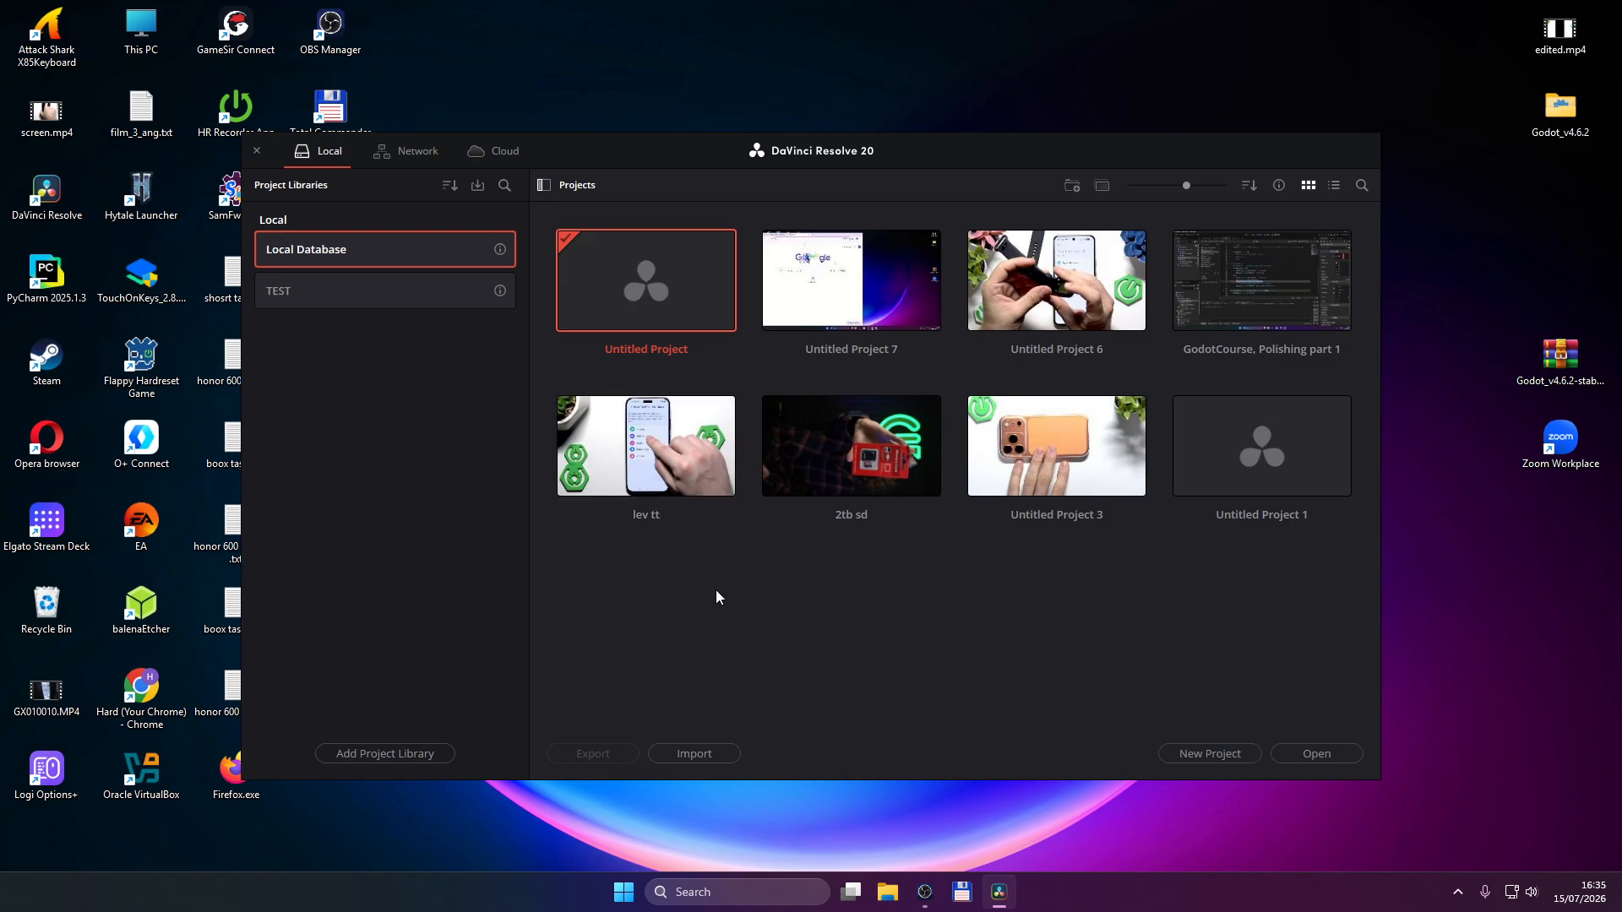
Step: Create a new project named Untitled Project 2 and maximize its window
{"action": "double_click", "coordinate": [621, 297]}
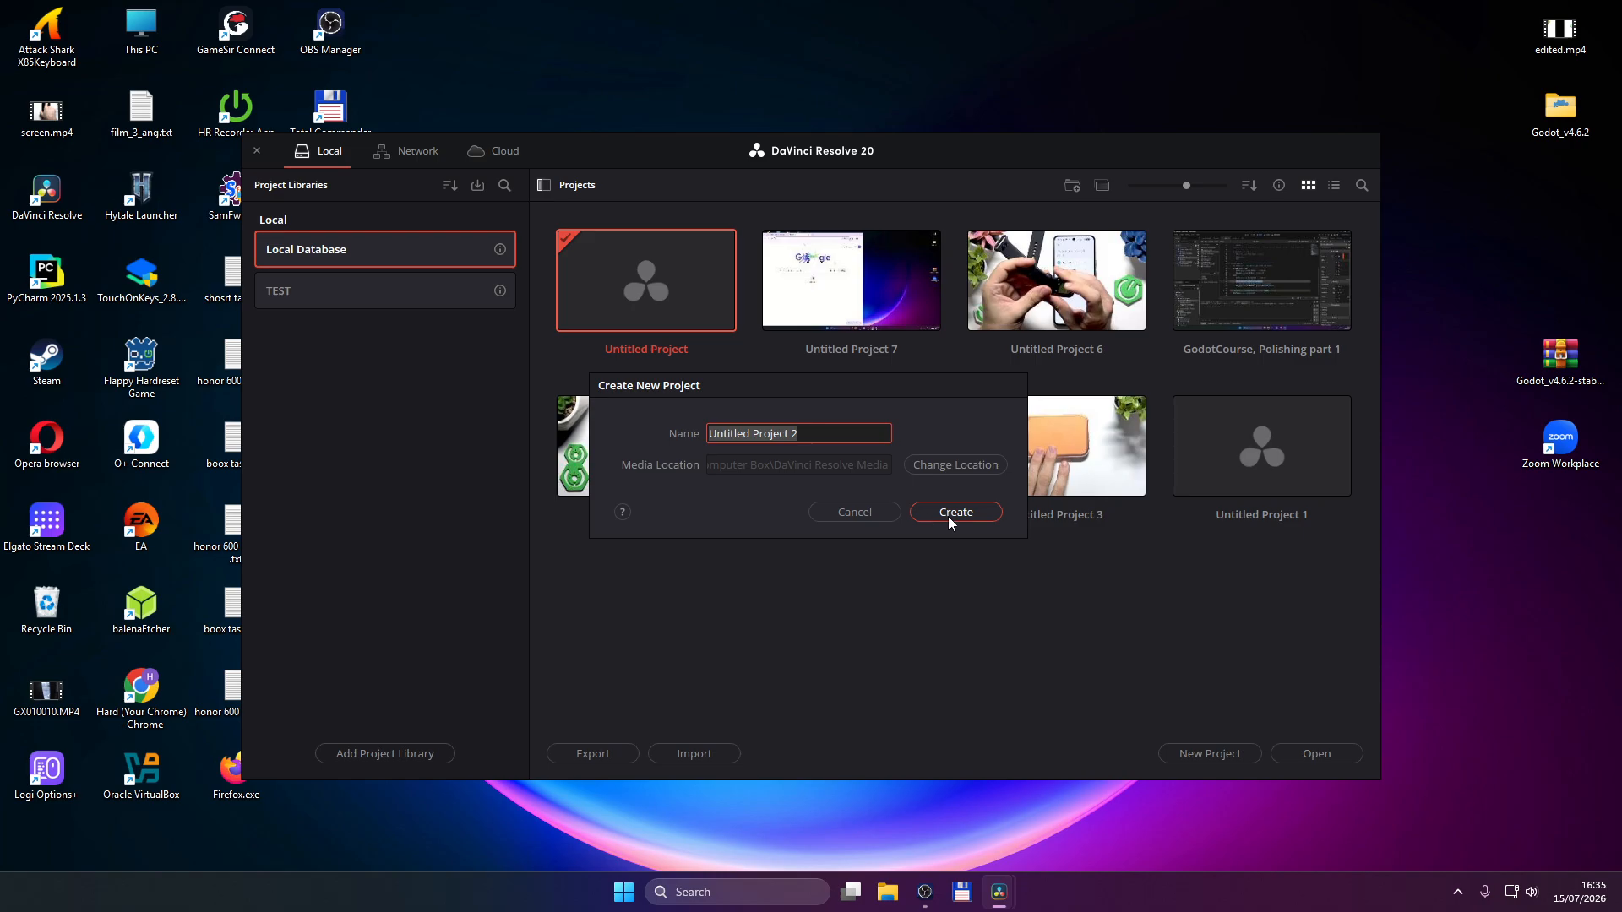
{"action": "left_click", "coordinate": [948, 512]}
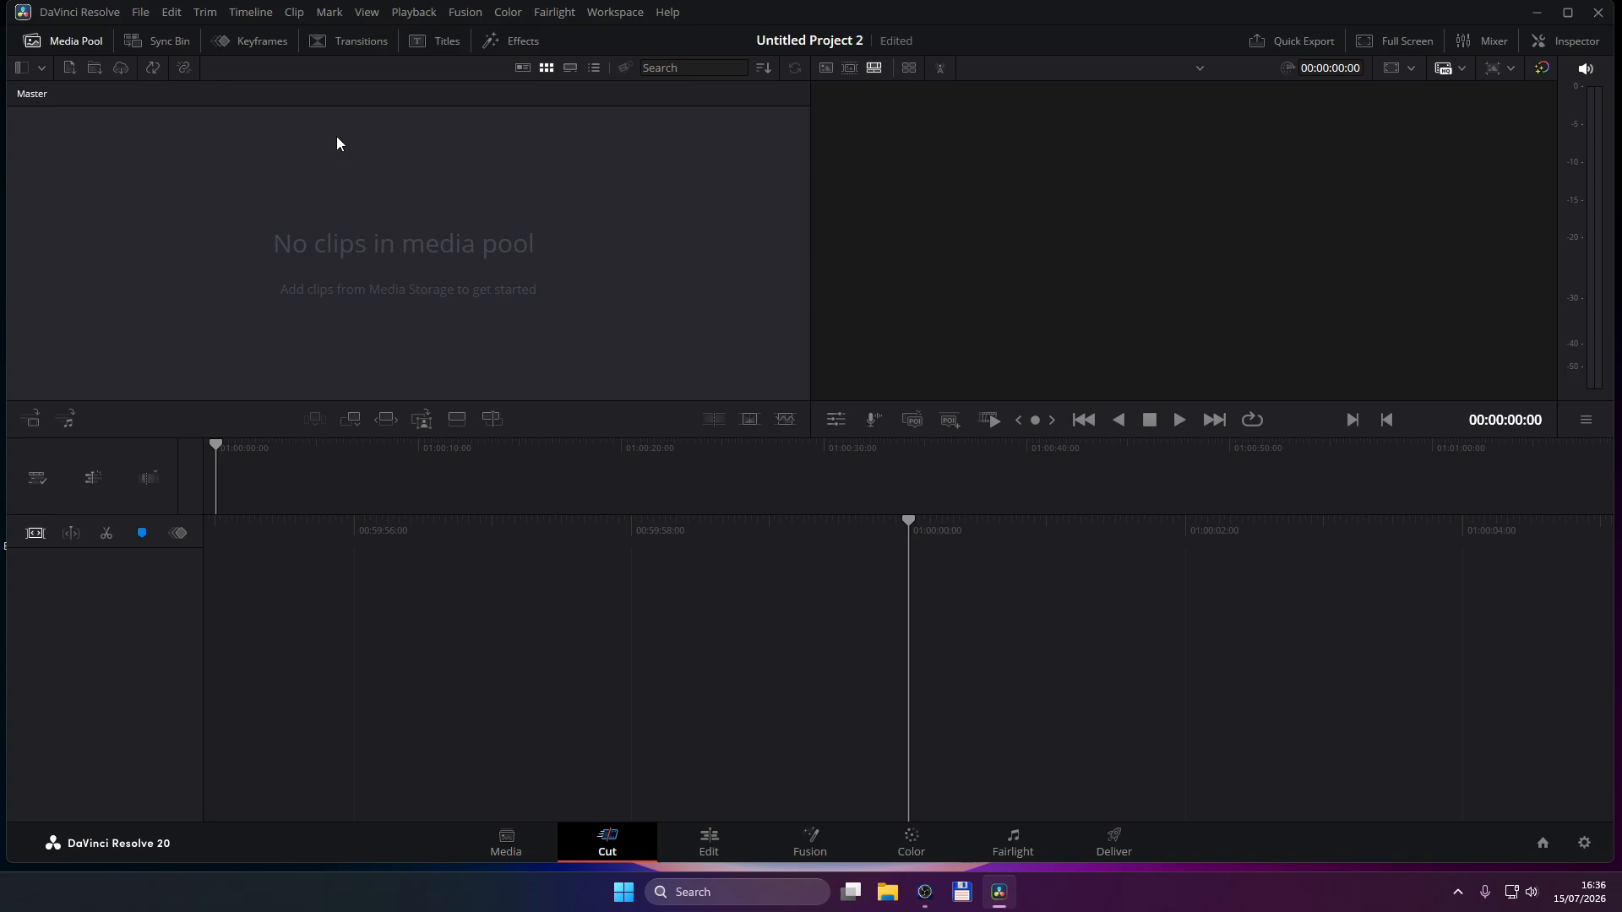
{"action": "left_click", "coordinate": [1567, 12]}
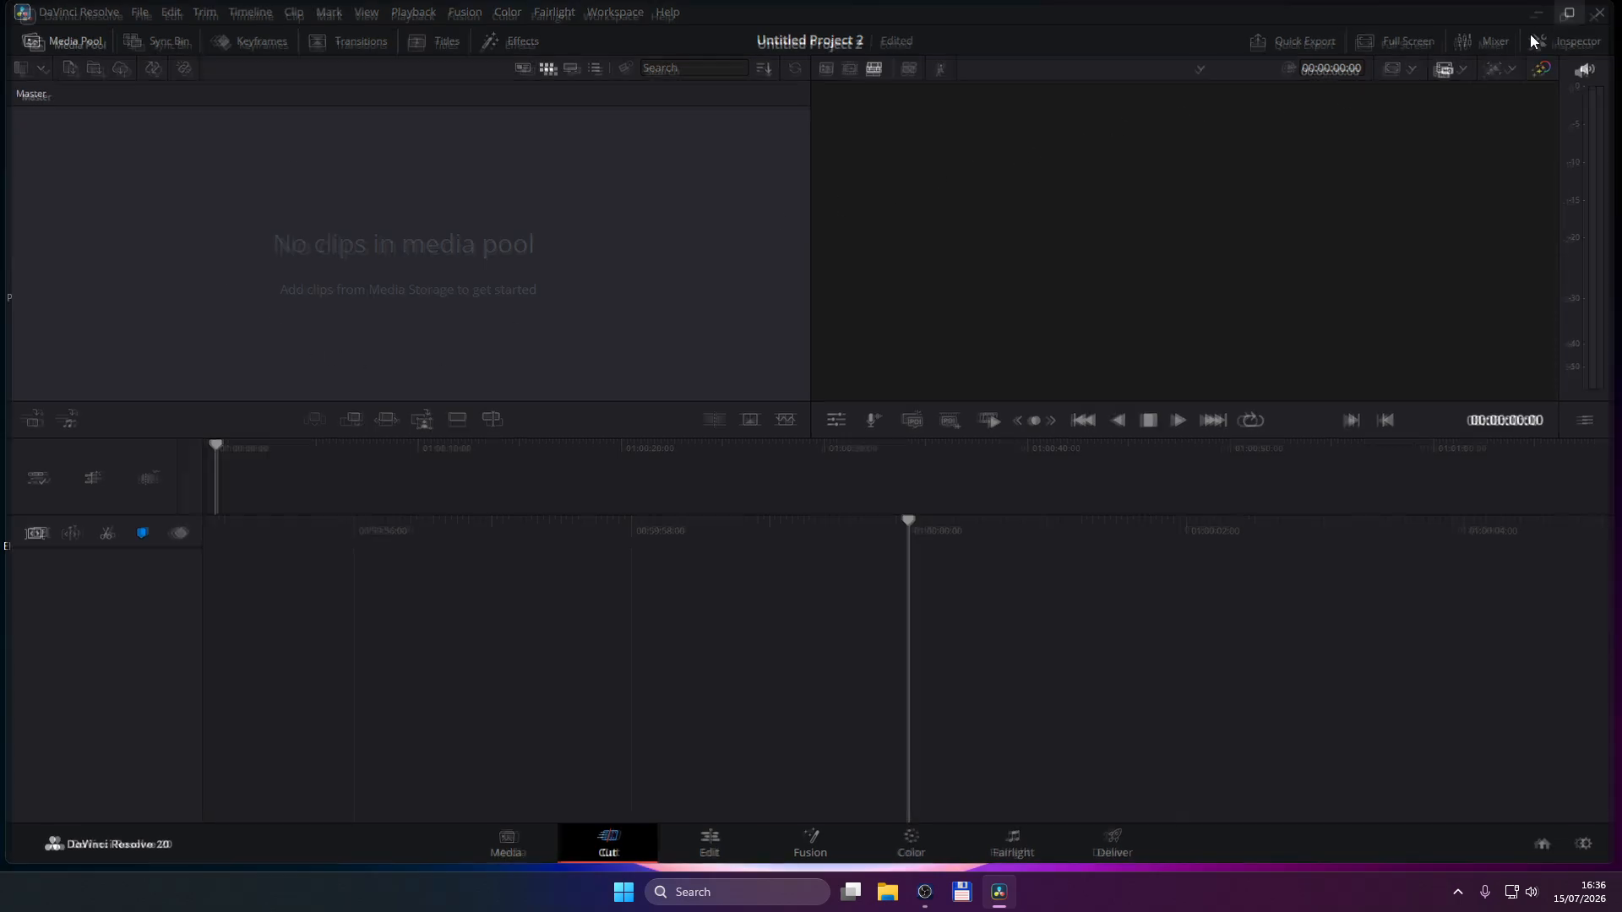
Step: Import the screen recording from the Videos > Screen Recordings folder into the media pool, changing the project frame rate to match
{"action": "left_click", "coordinate": [887, 892]}
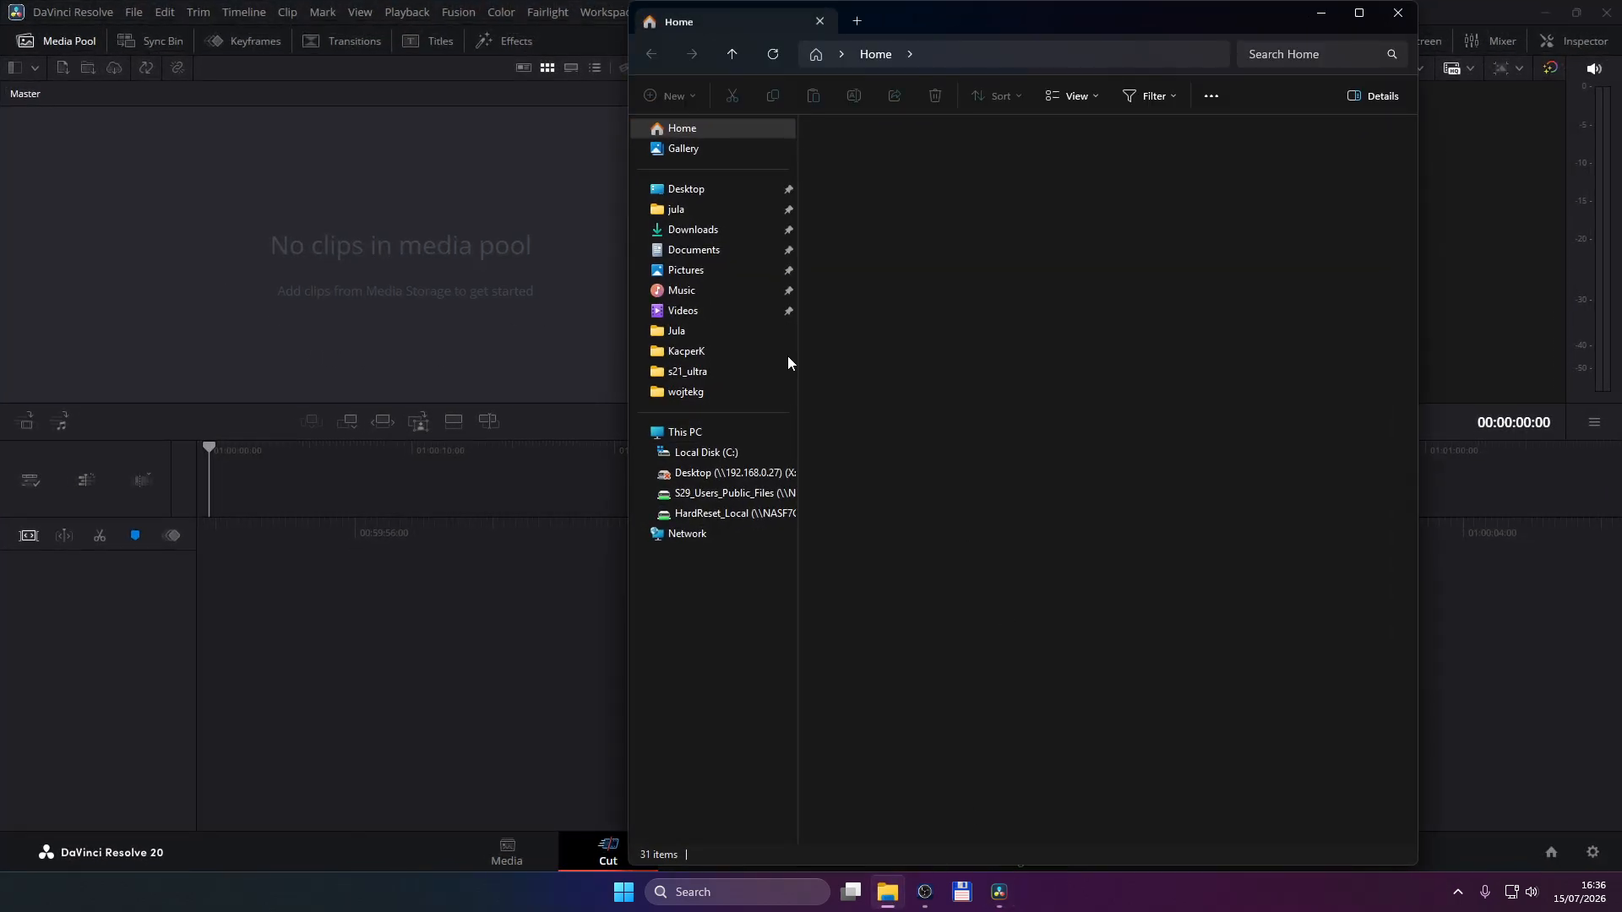
{"action": "left_click", "coordinate": [696, 312]}
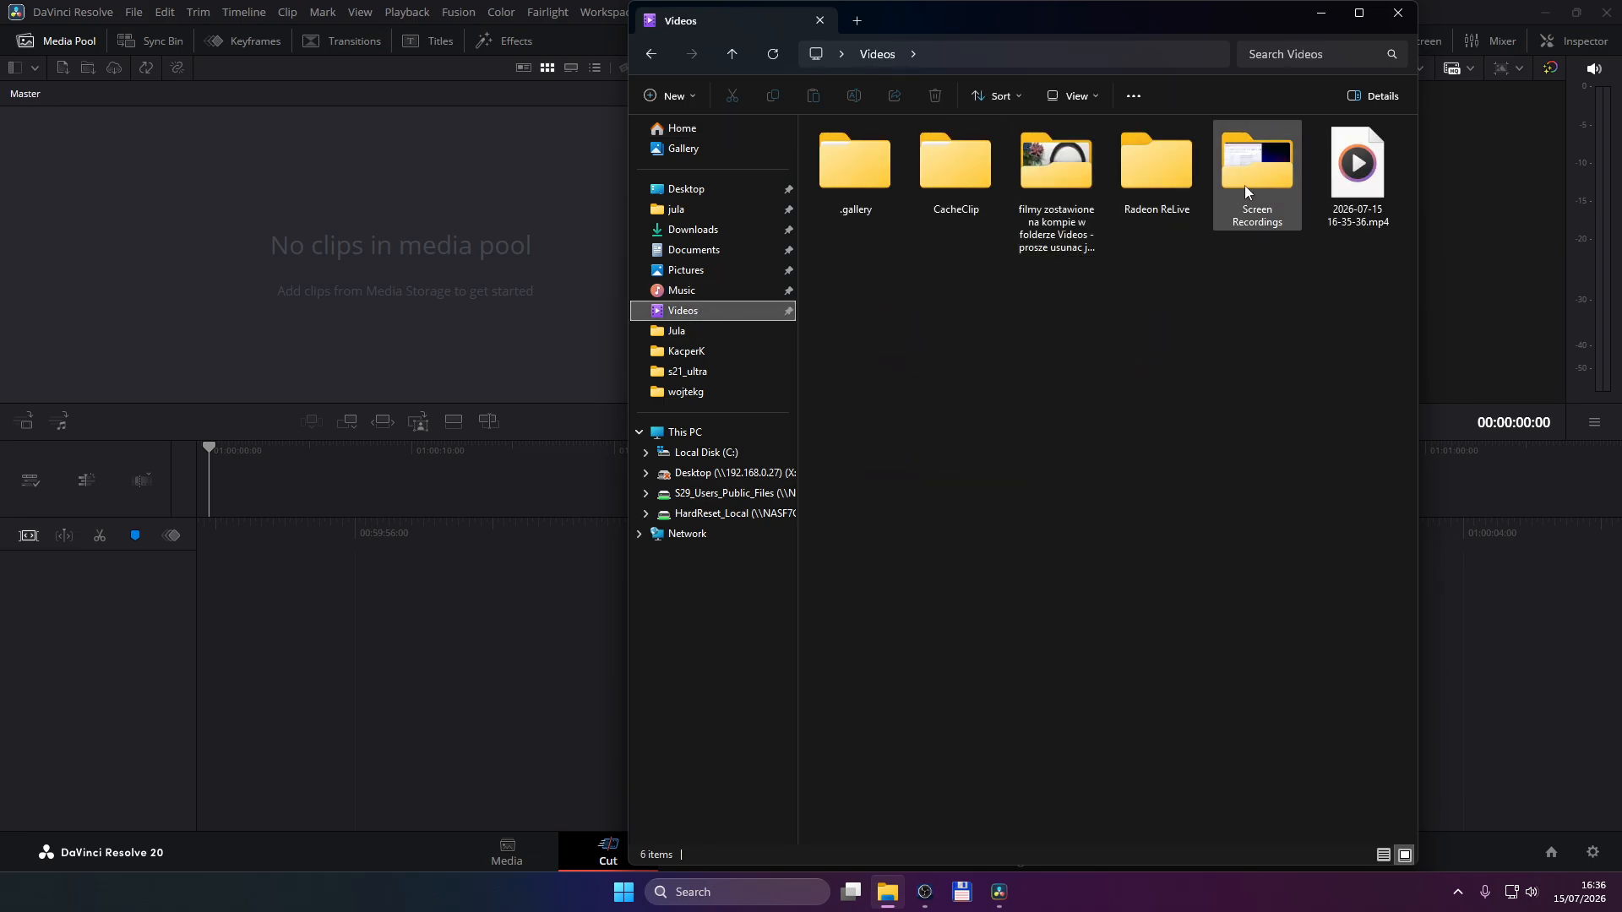
{"action": "double_click", "coordinate": [1222, 172]}
{"action": "left_click_drag", "start_coordinate": [855, 177], "coordinate": [497, 269]}
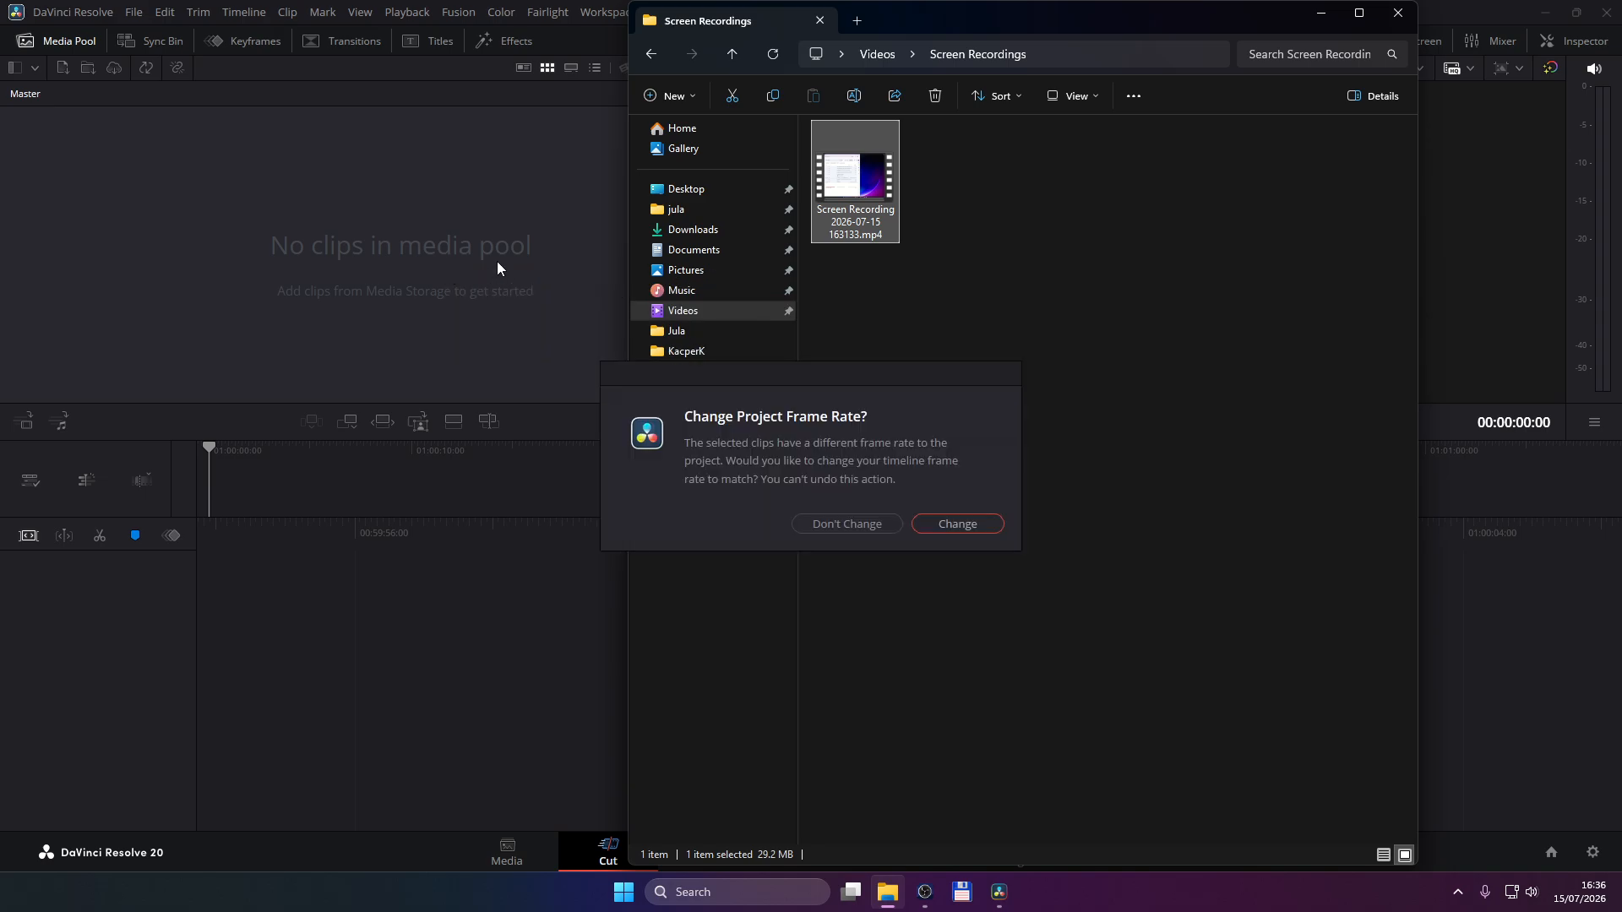
{"action": "left_click", "coordinate": [939, 524]}
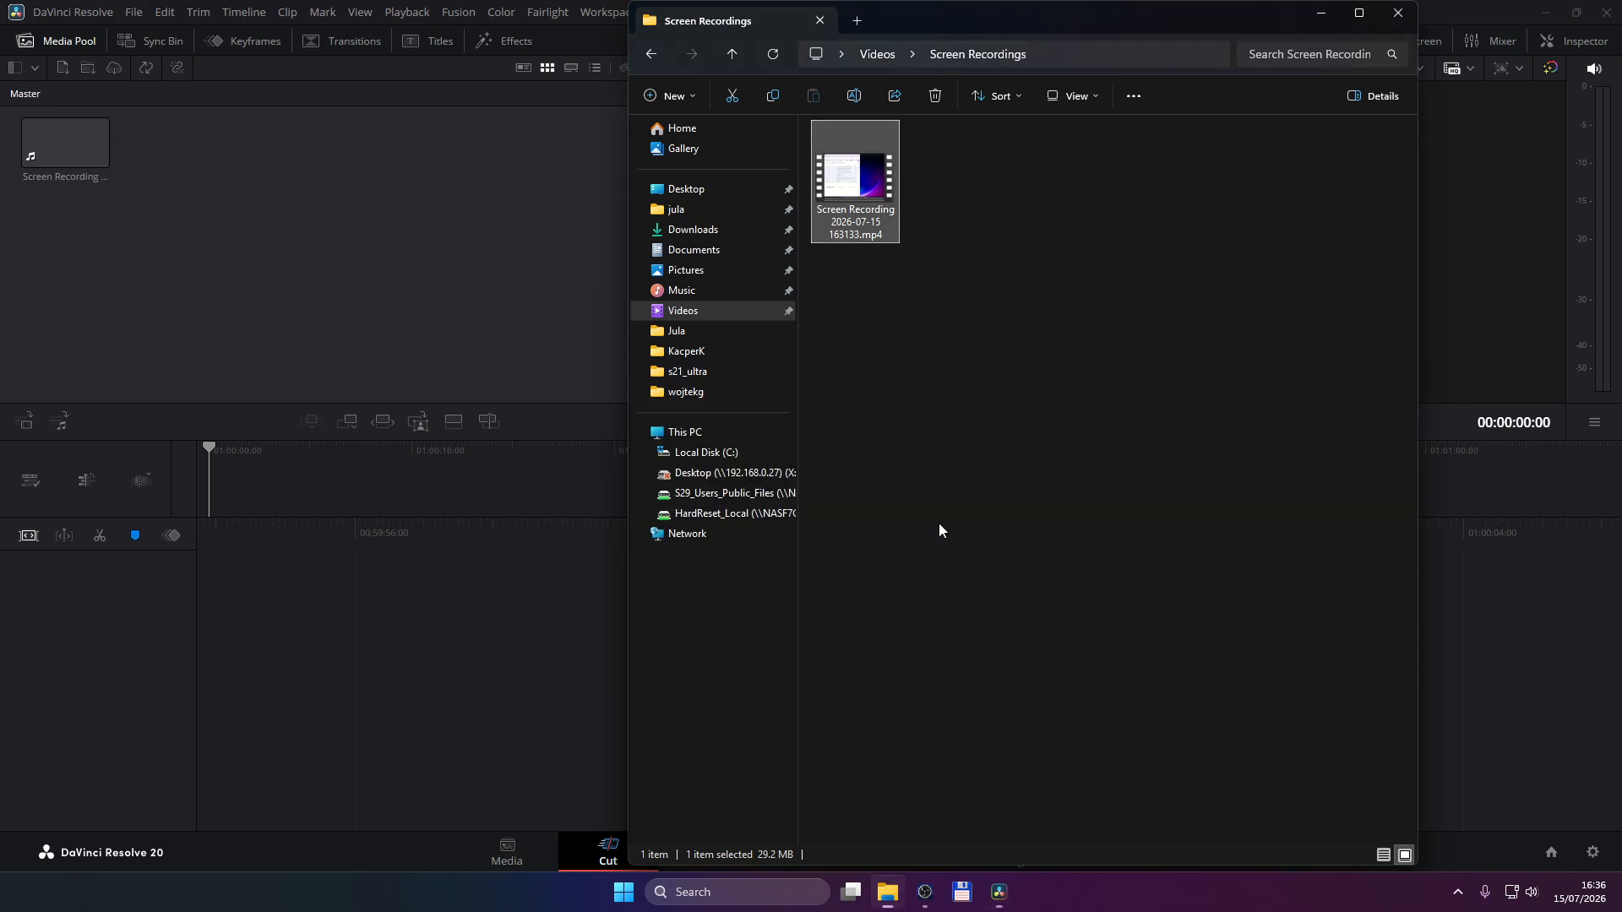
Step: Place the imported screen recording on a new timeline and switch to the Edit page
{"action": "left_click", "coordinate": [1311, 12]}
{"action": "left_click_drag", "start_coordinate": [65, 142], "coordinate": [940, 738]}
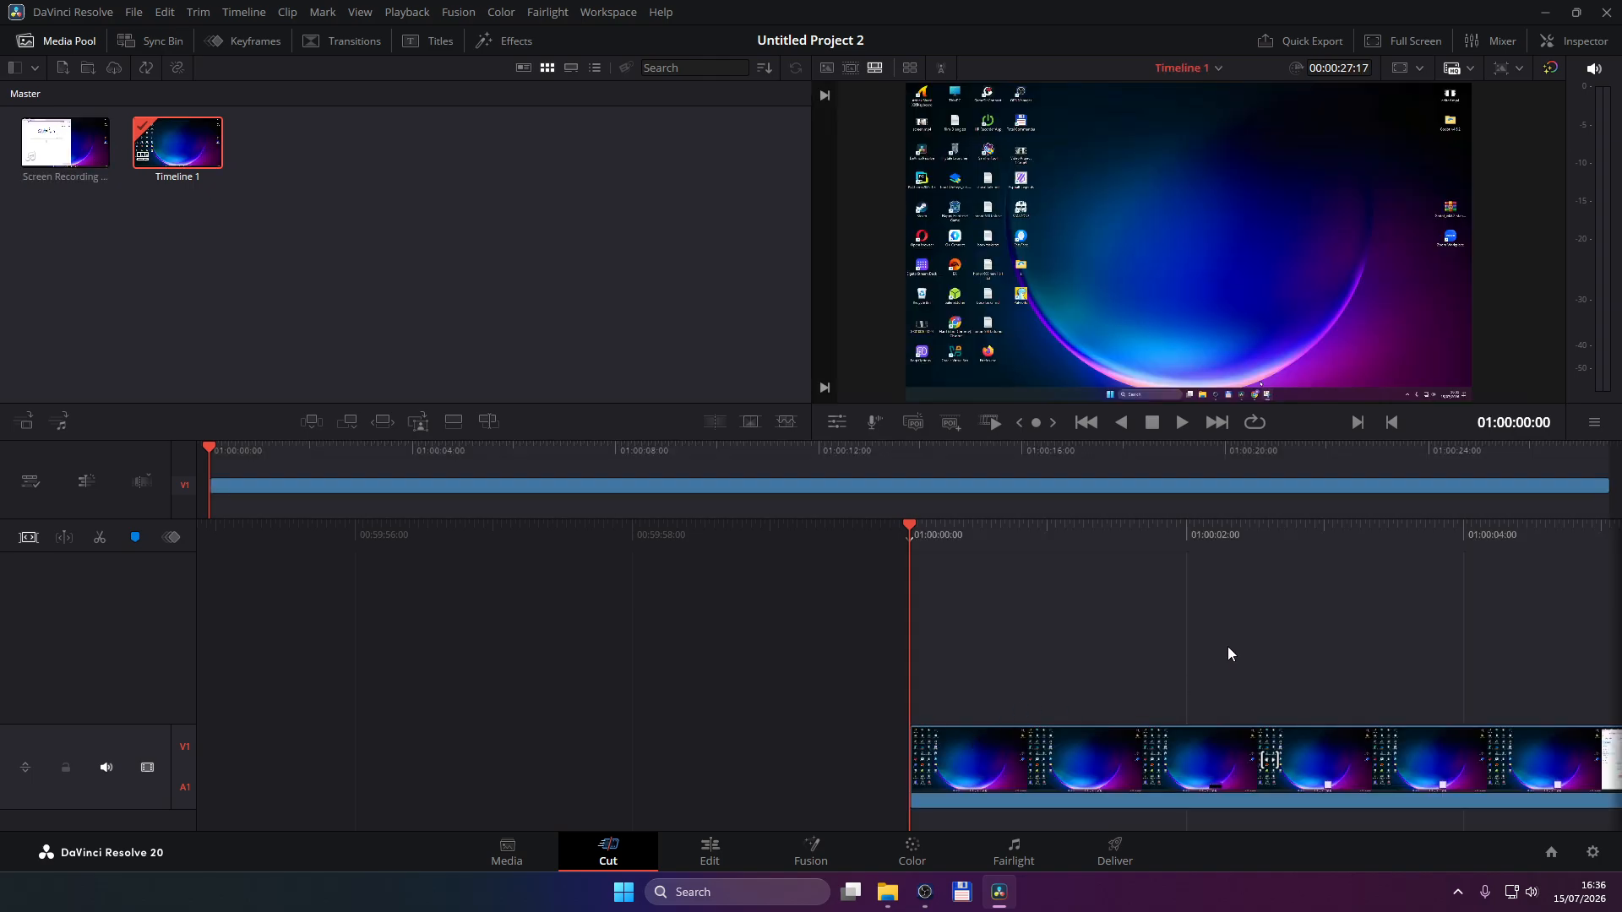
{"action": "left_click", "coordinate": [723, 846]}
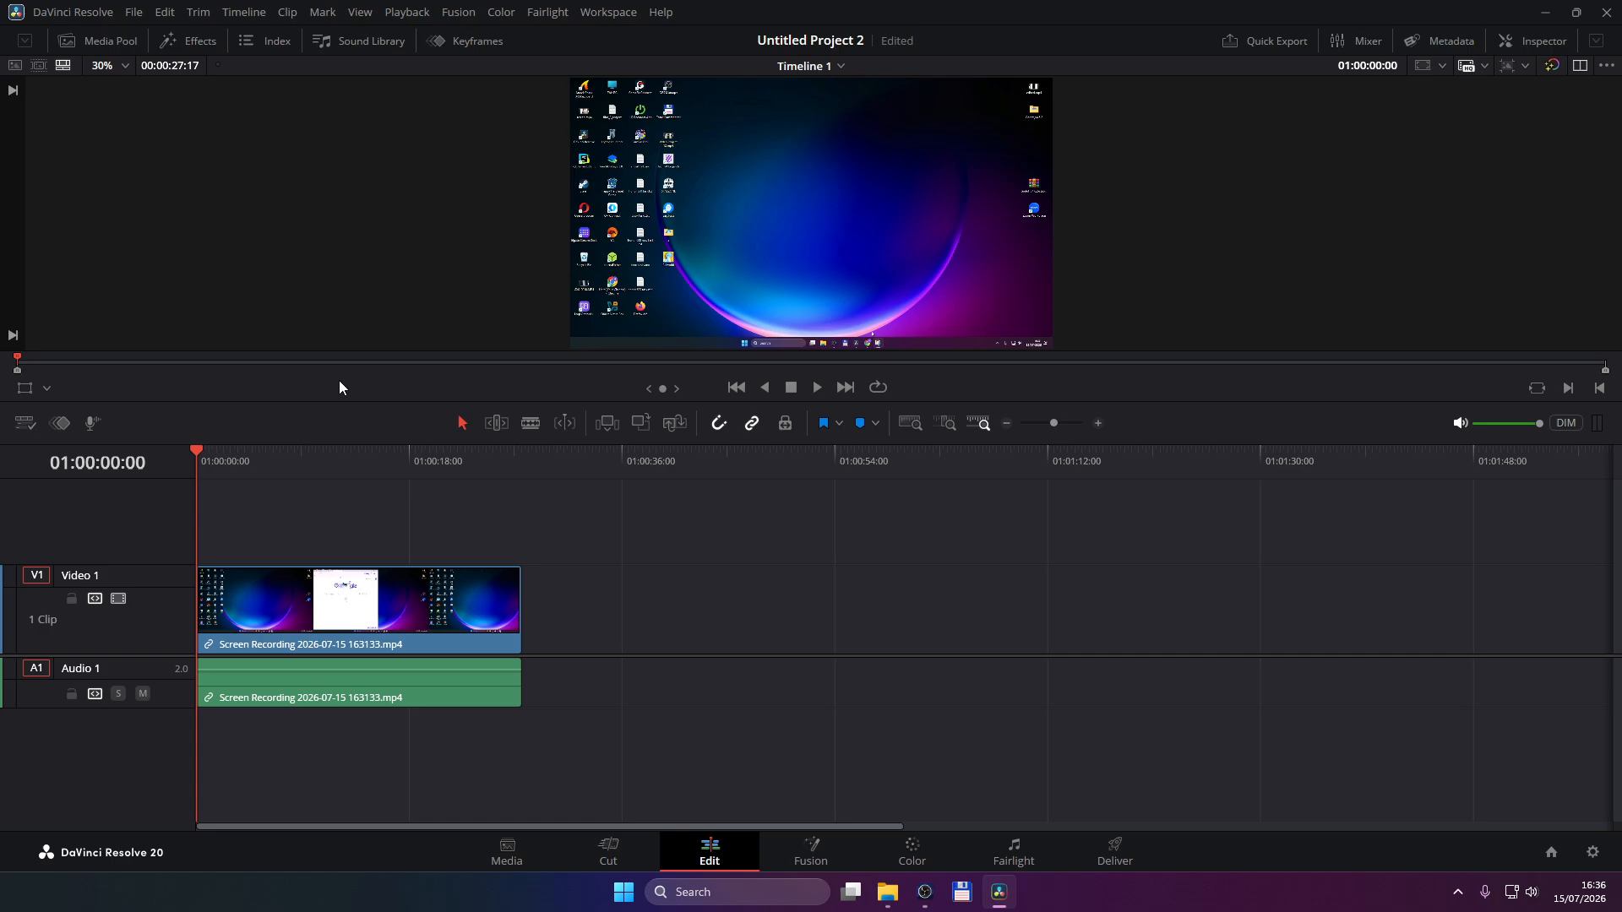
Step: Open the effects library and show its Open FX category
{"action": "left_click", "coordinate": [194, 41]}
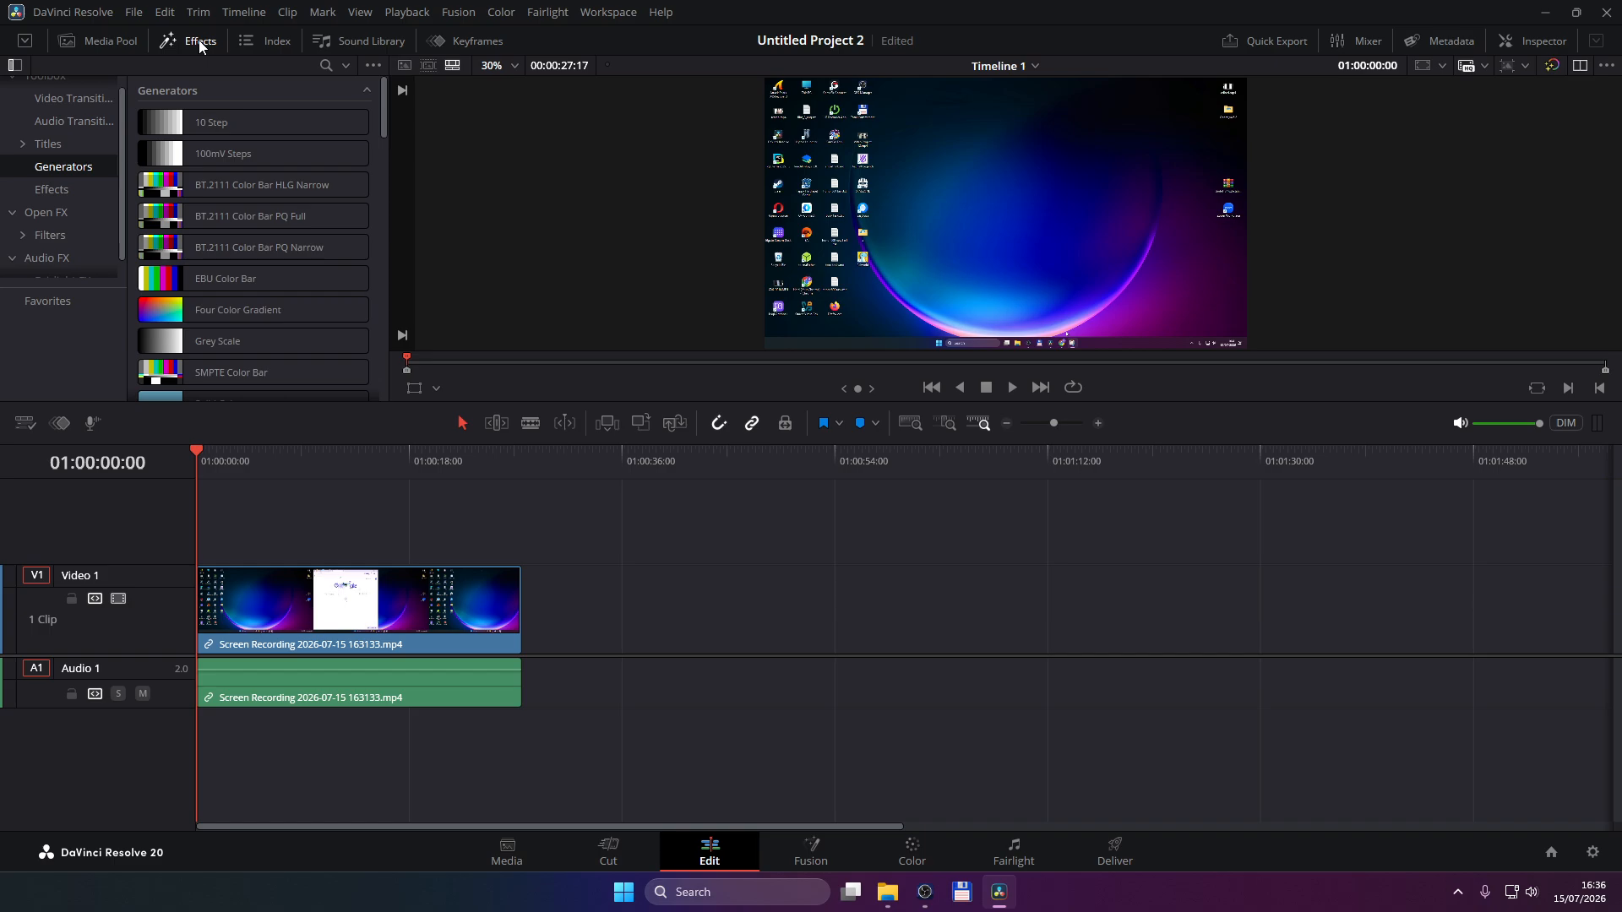
{"action": "left_click", "coordinate": [53, 214]}
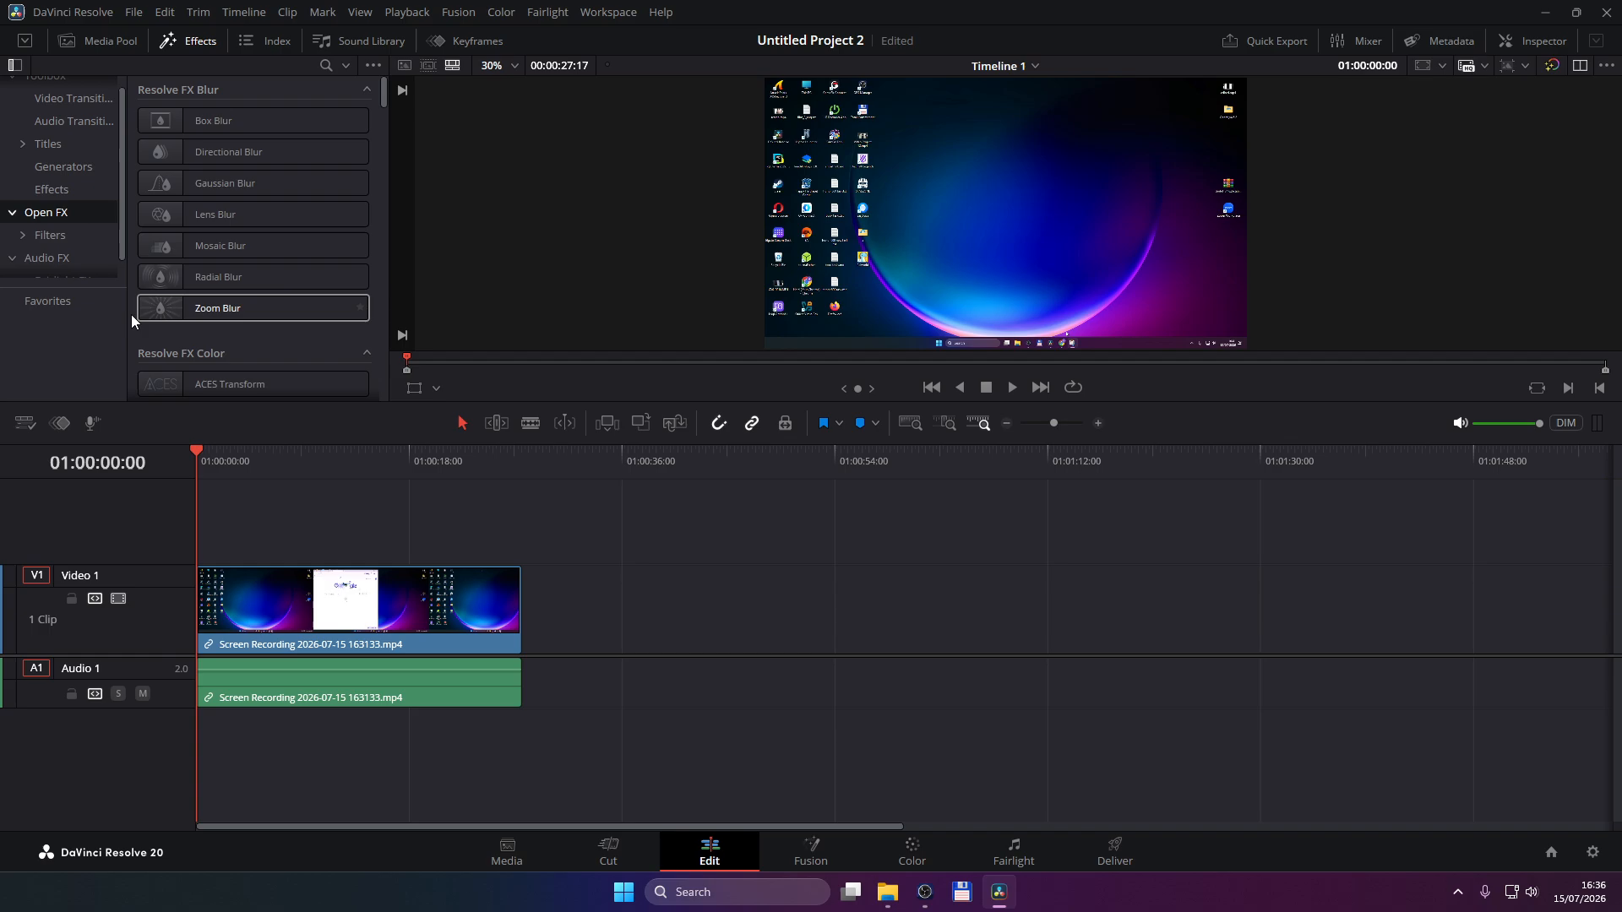
{"action": "scroll", "coordinate": [49, 223], "scroll_direction": "up", "scroll_amount": 1}
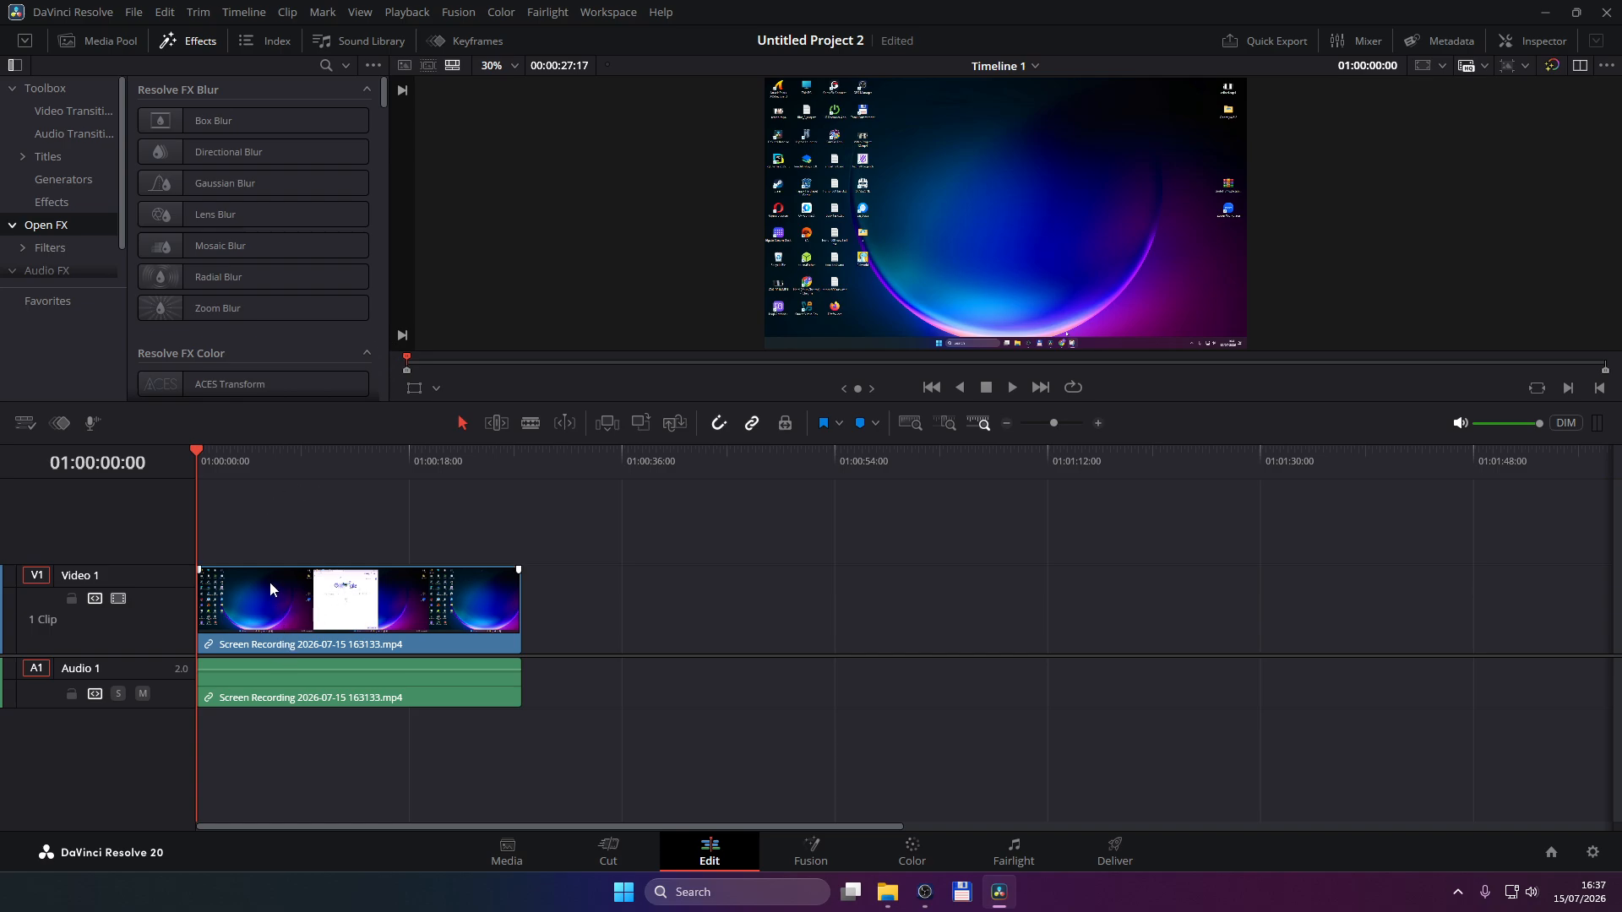
Step: Enlarge the viewer and split the recording at 01:00:04:21, just before the Gmail window opens
{"action": "key", "text": "space"}
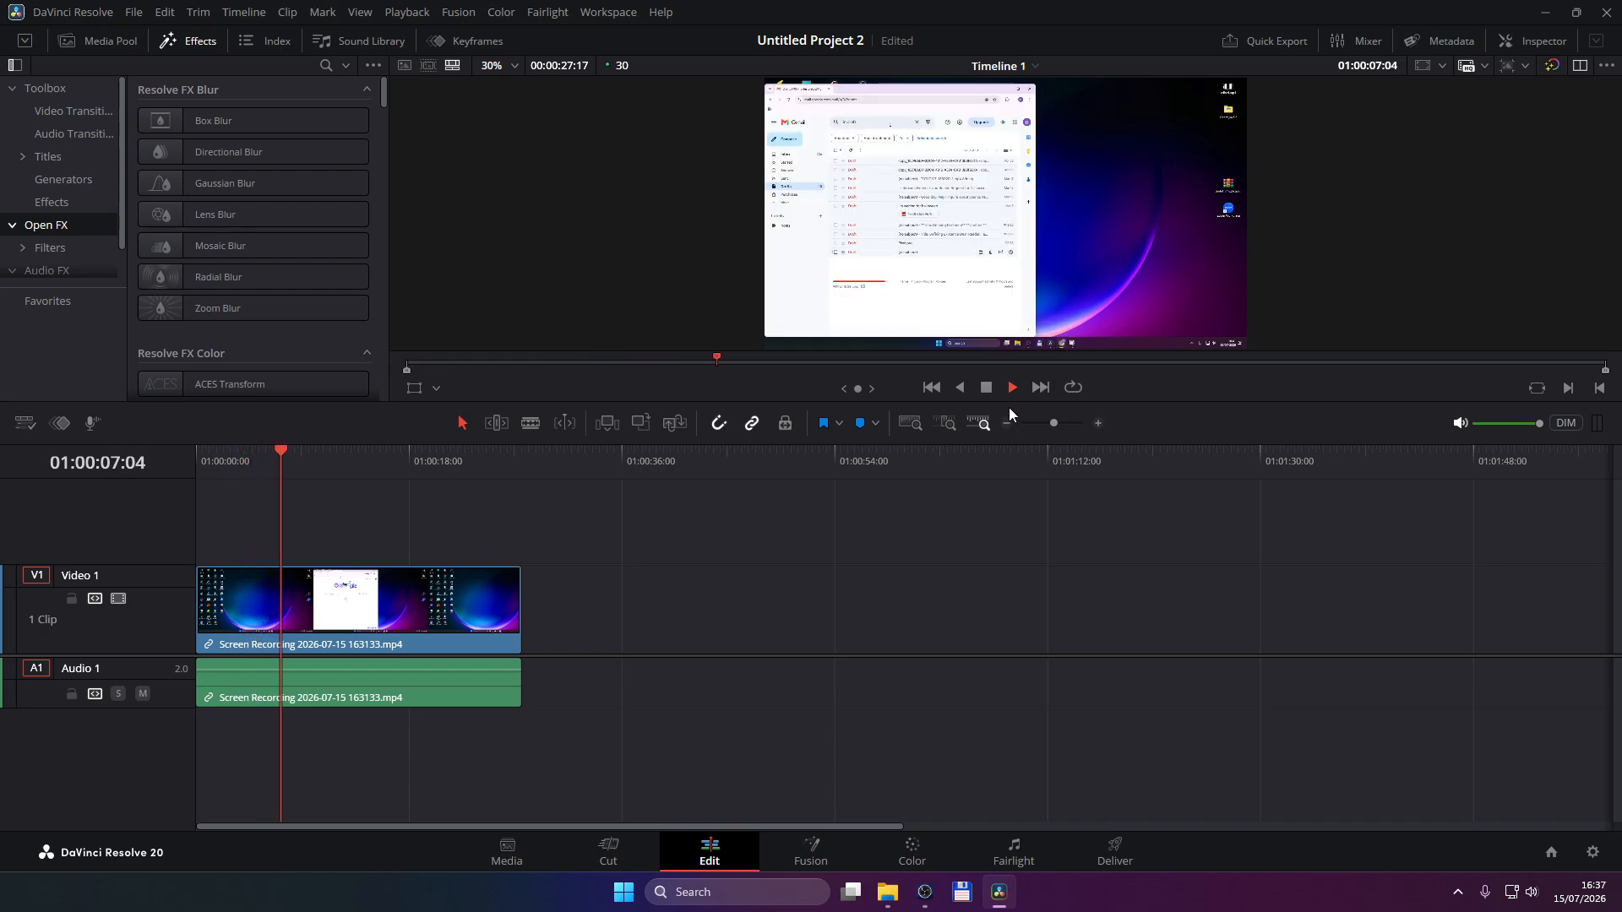
{"action": "left_click_drag", "start_coordinate": [1008, 404], "coordinate": [1009, 546]}
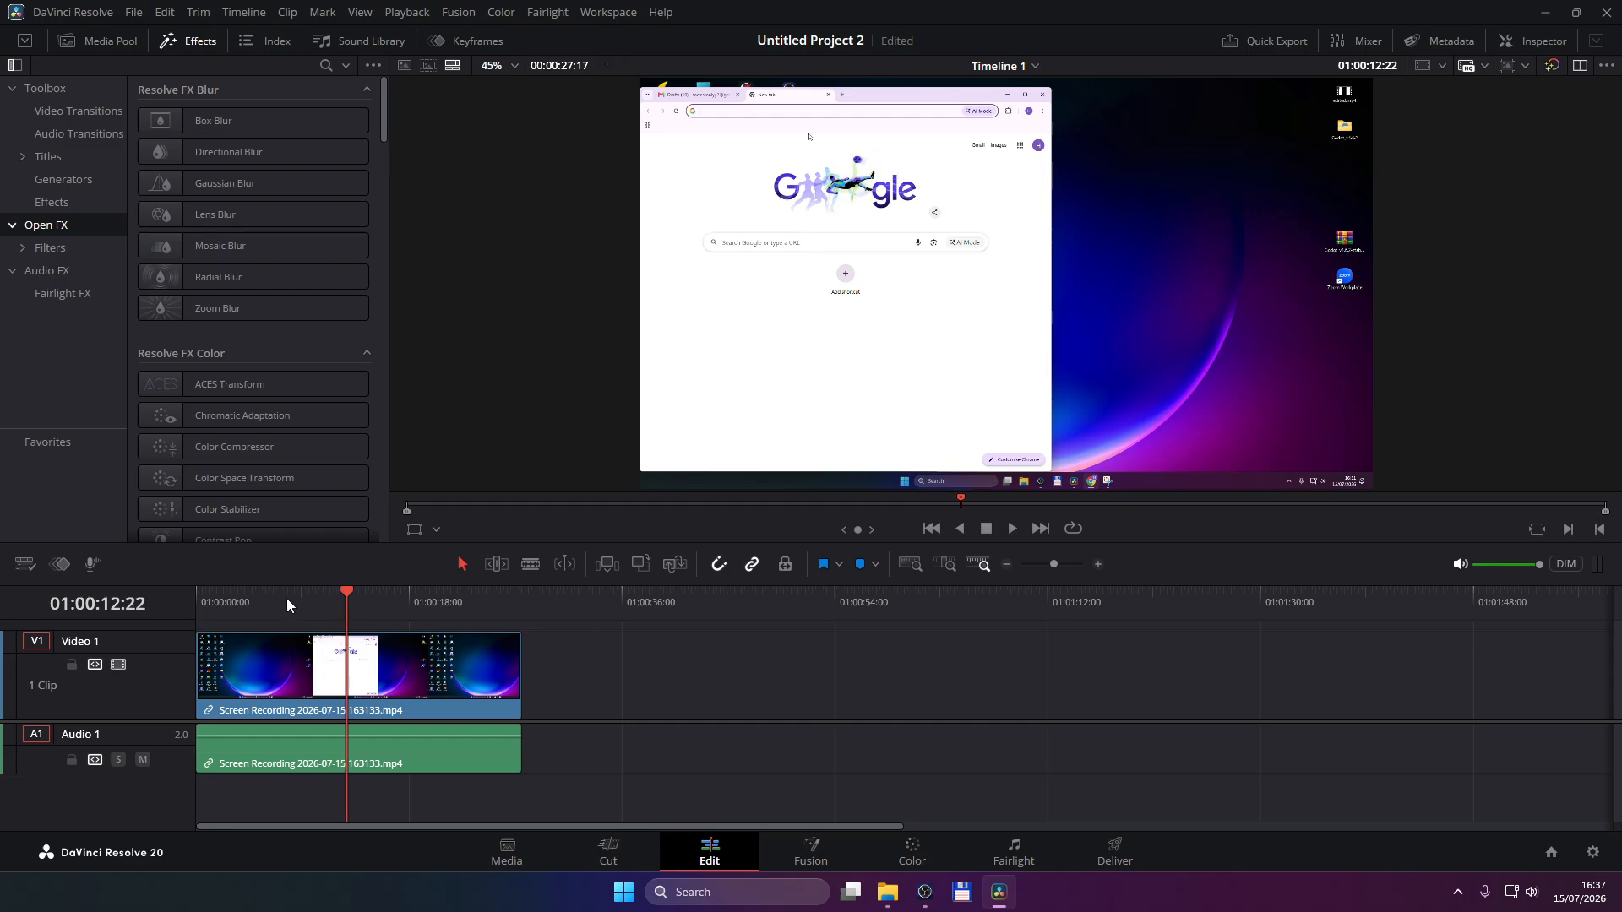
{"action": "left_click", "coordinate": [262, 598]}
{"action": "left_click_drag", "start_coordinate": [262, 598], "coordinate": [252, 591]}
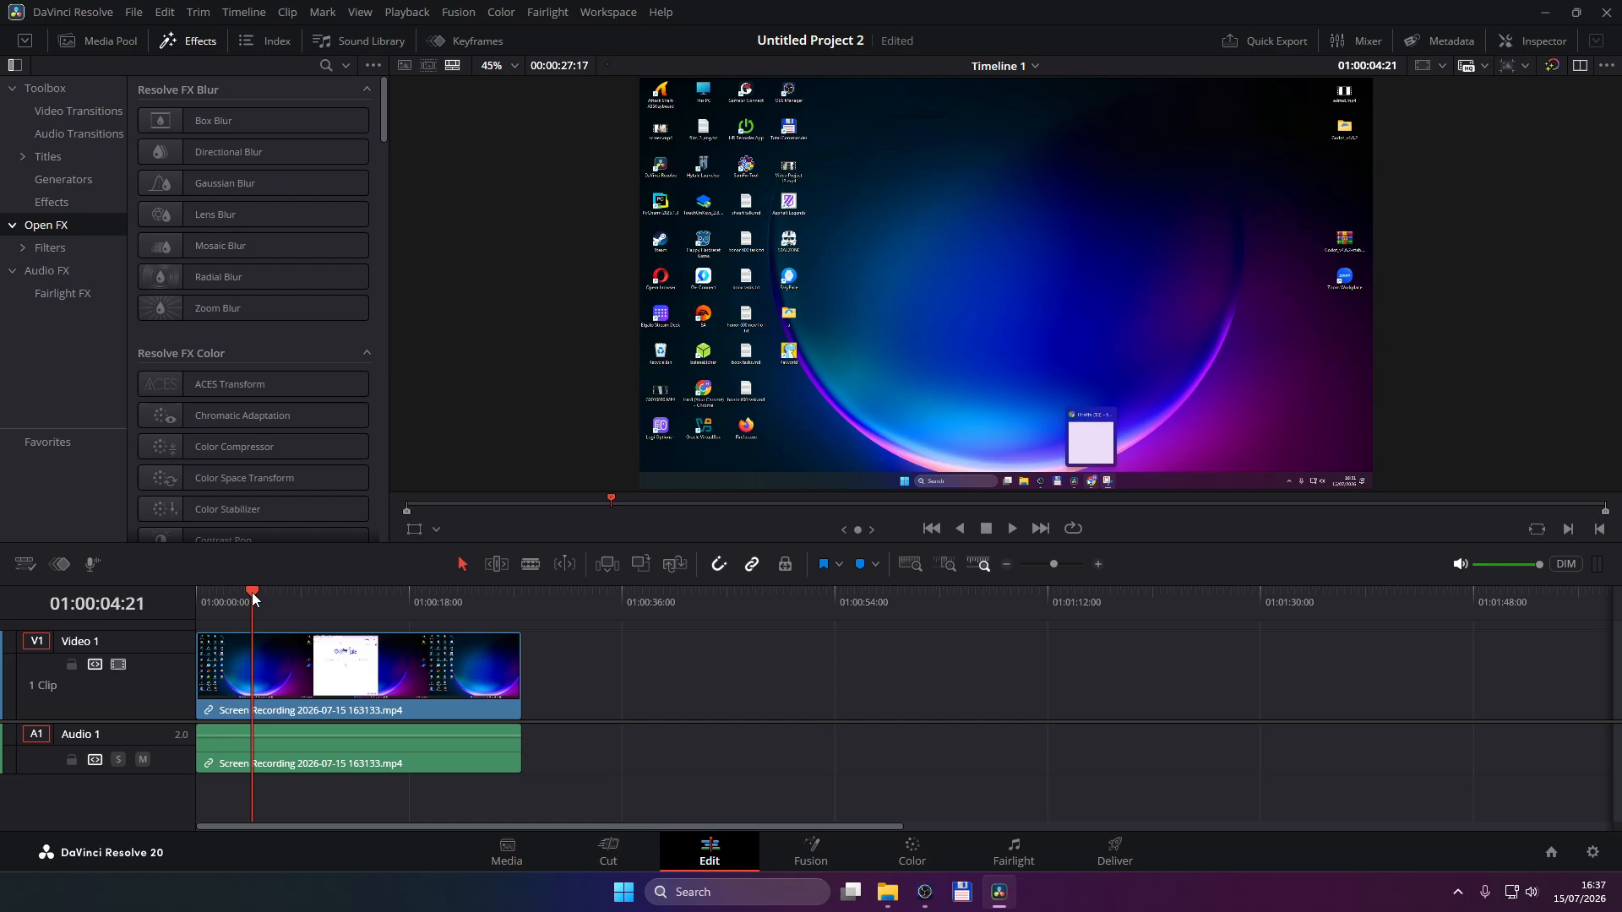
{"action": "left_click_drag", "start_coordinate": [251, 591], "coordinate": [251, 591]}
{"action": "key", "text": "ctrl+b"}
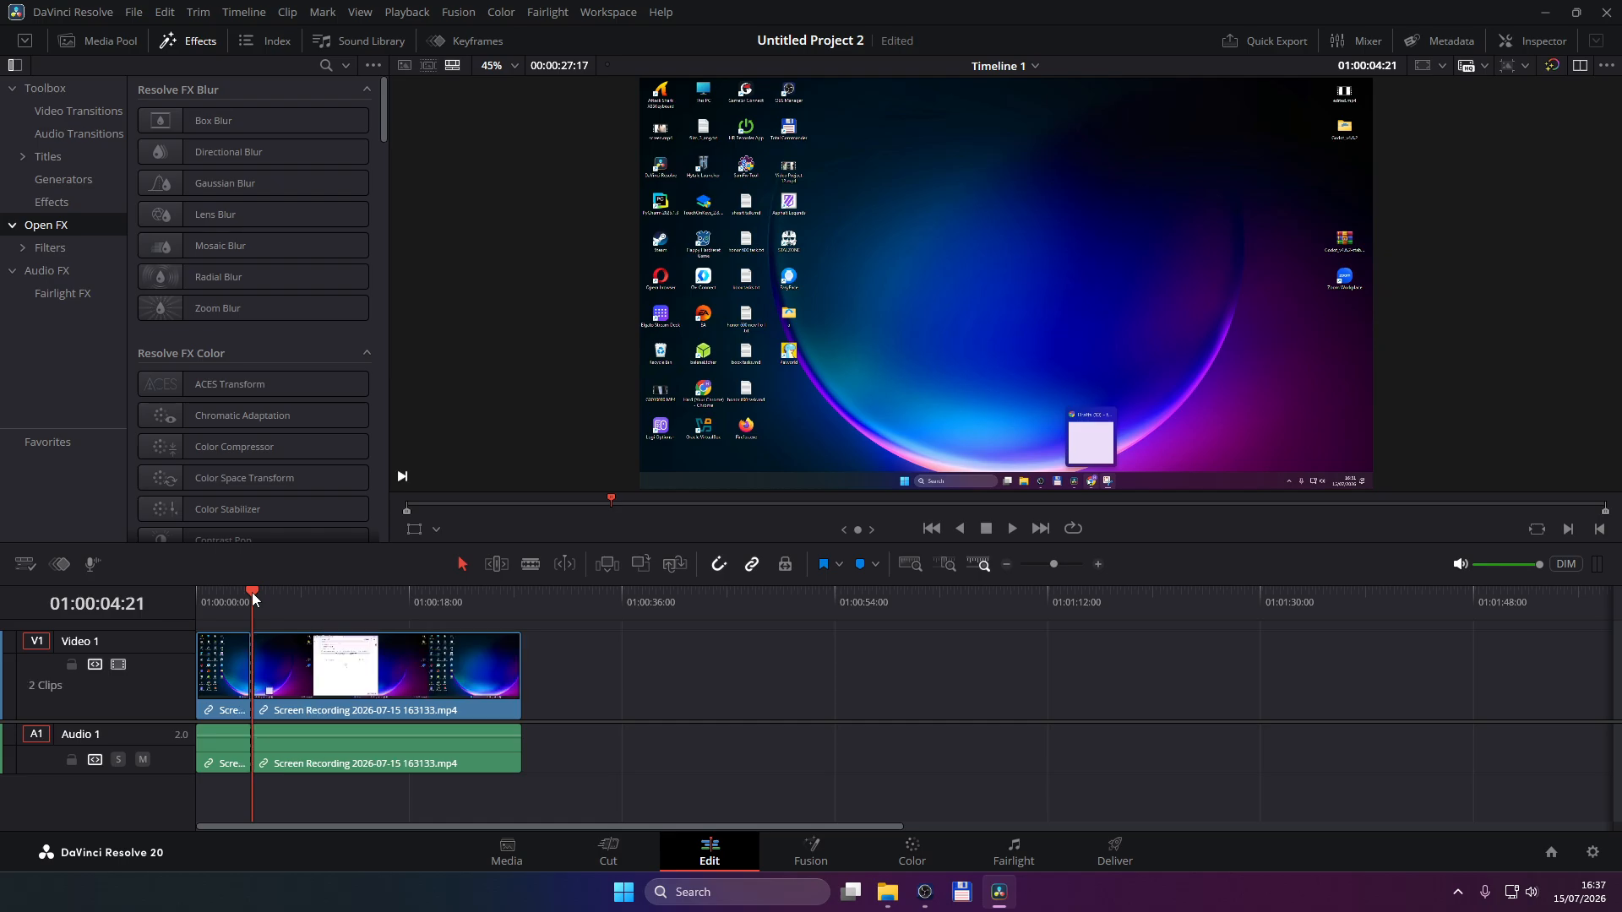
{"action": "key", "text": "ctrl+s"}
Step: Split the recording at 01:00:08:15, where the new browser tab replaces the Gmail page
{"action": "key", "text": "space"}
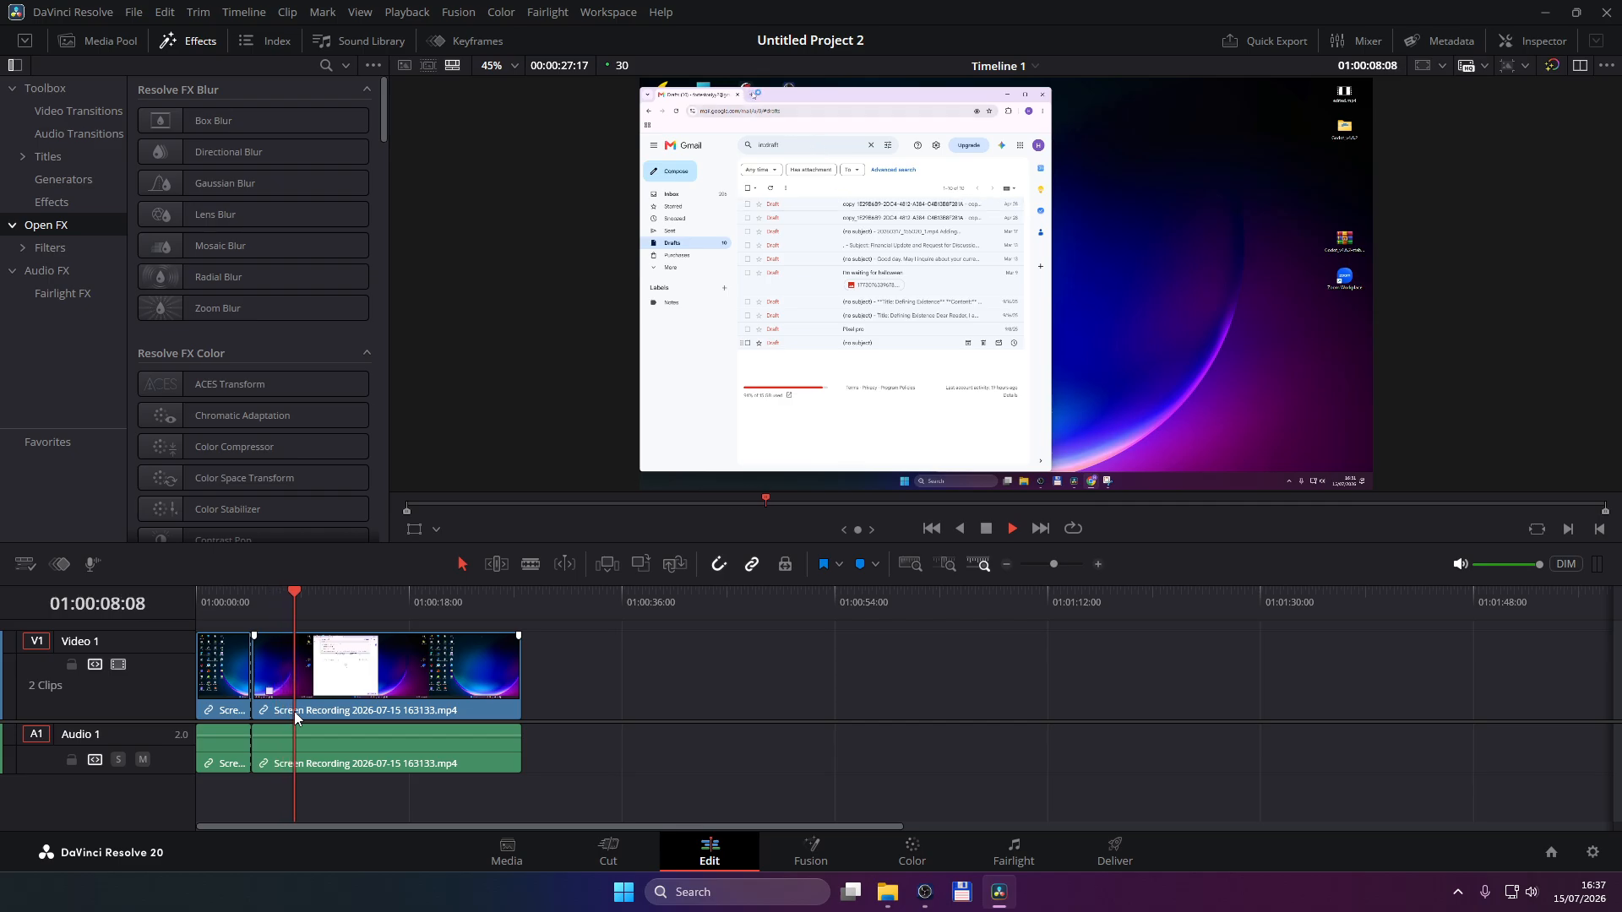
{"action": "key", "text": "space"}
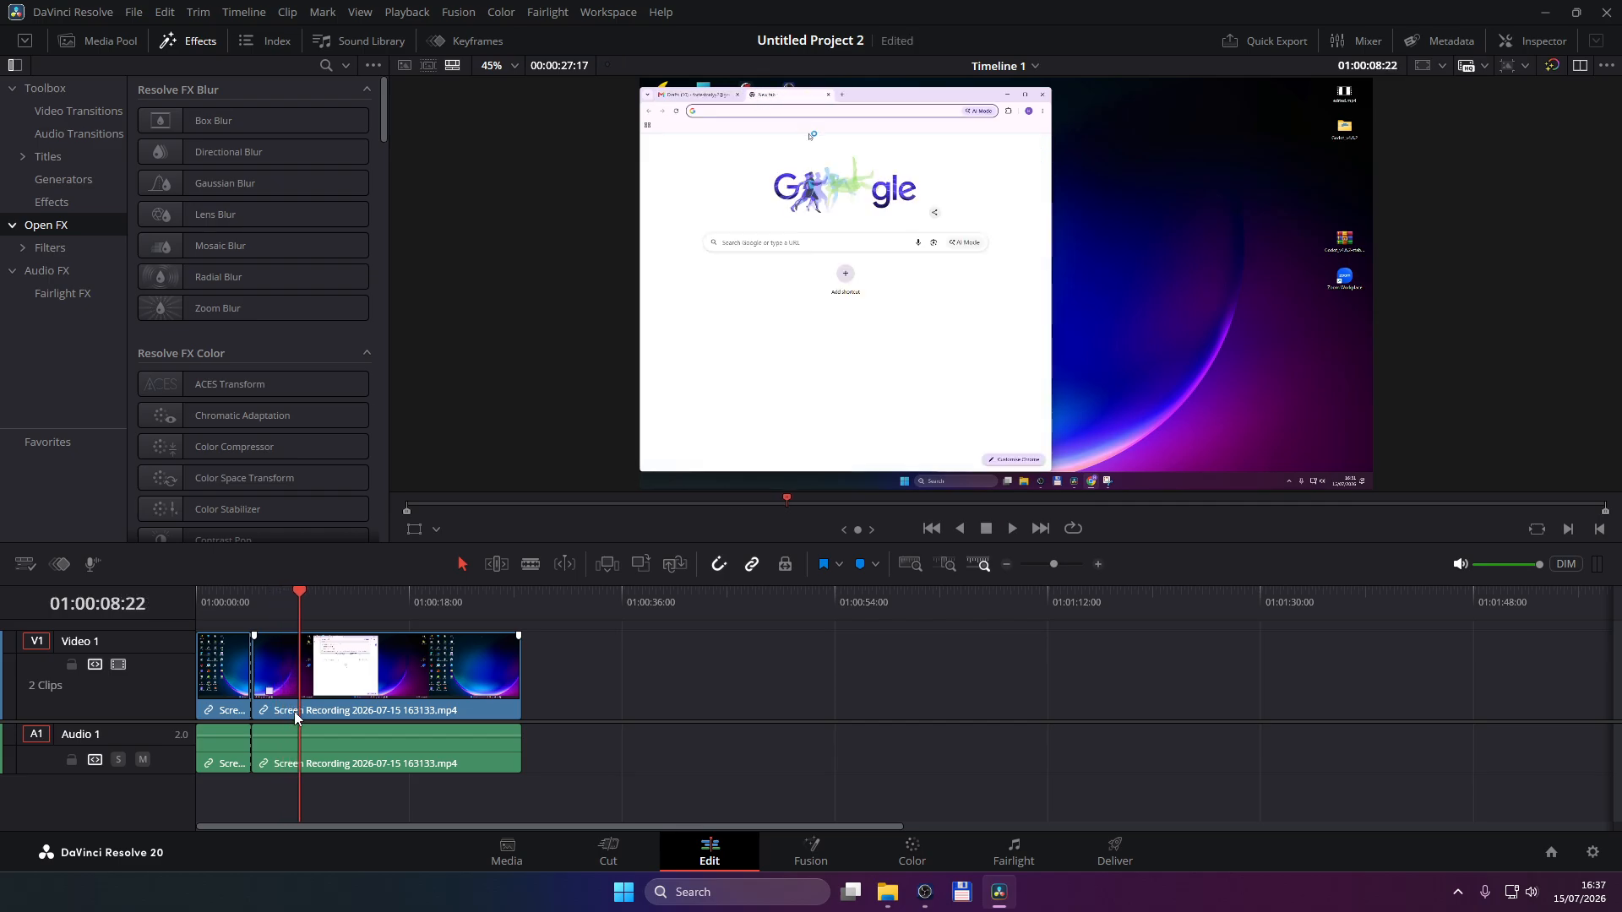
{"action": "key", "text": "Left"}
{"action": "key", "text": "Left"}
{"action": "key", "text": "Left"}
{"action": "key", "text": "Left"}
{"action": "key", "text": "Left"}
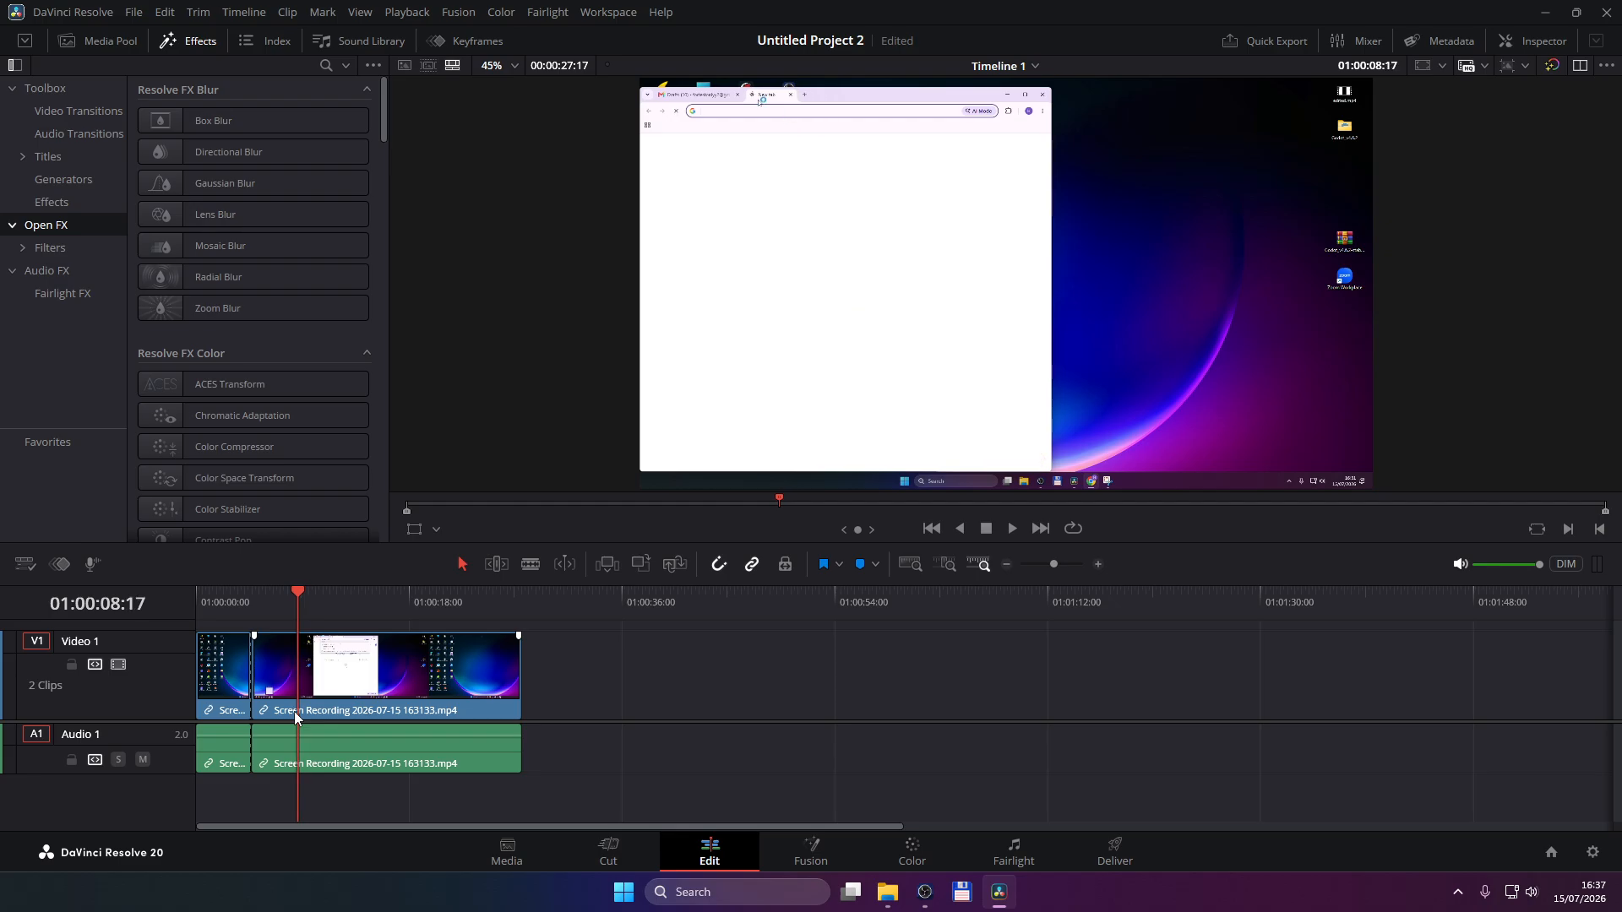
{"action": "key", "text": "Left"}
{"action": "key", "text": "Left"}
{"action": "key", "text": "Right"}
{"action": "key", "text": "ctrl+b"}
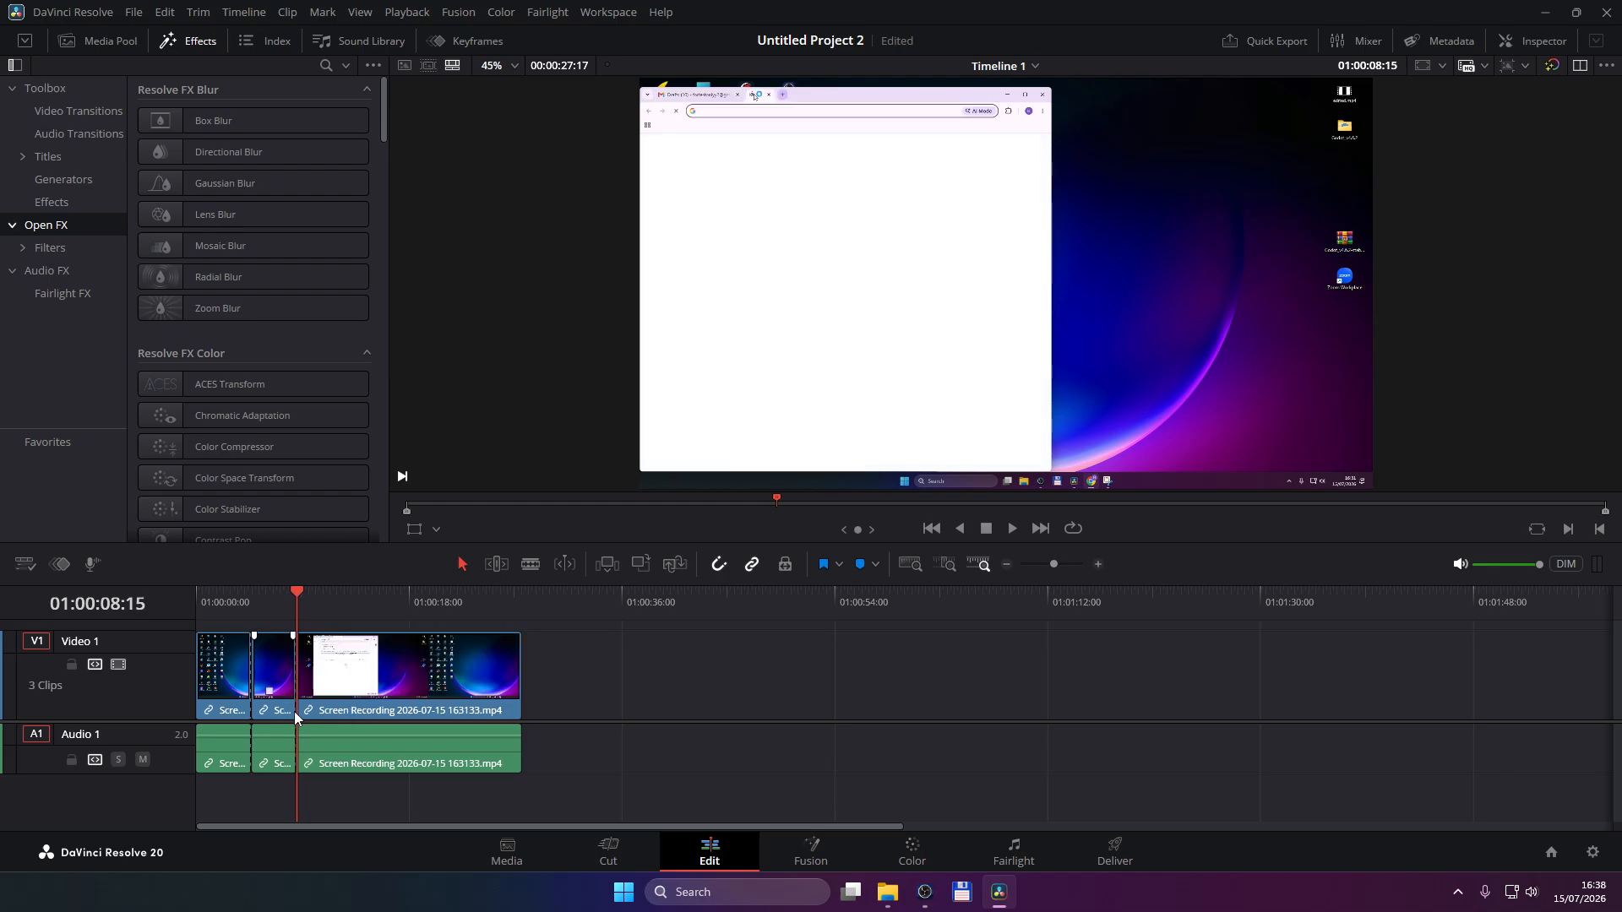
Step: Split the recording at 01:00:16:10, just before the address bar suggestions appear
{"action": "key", "text": "space"}
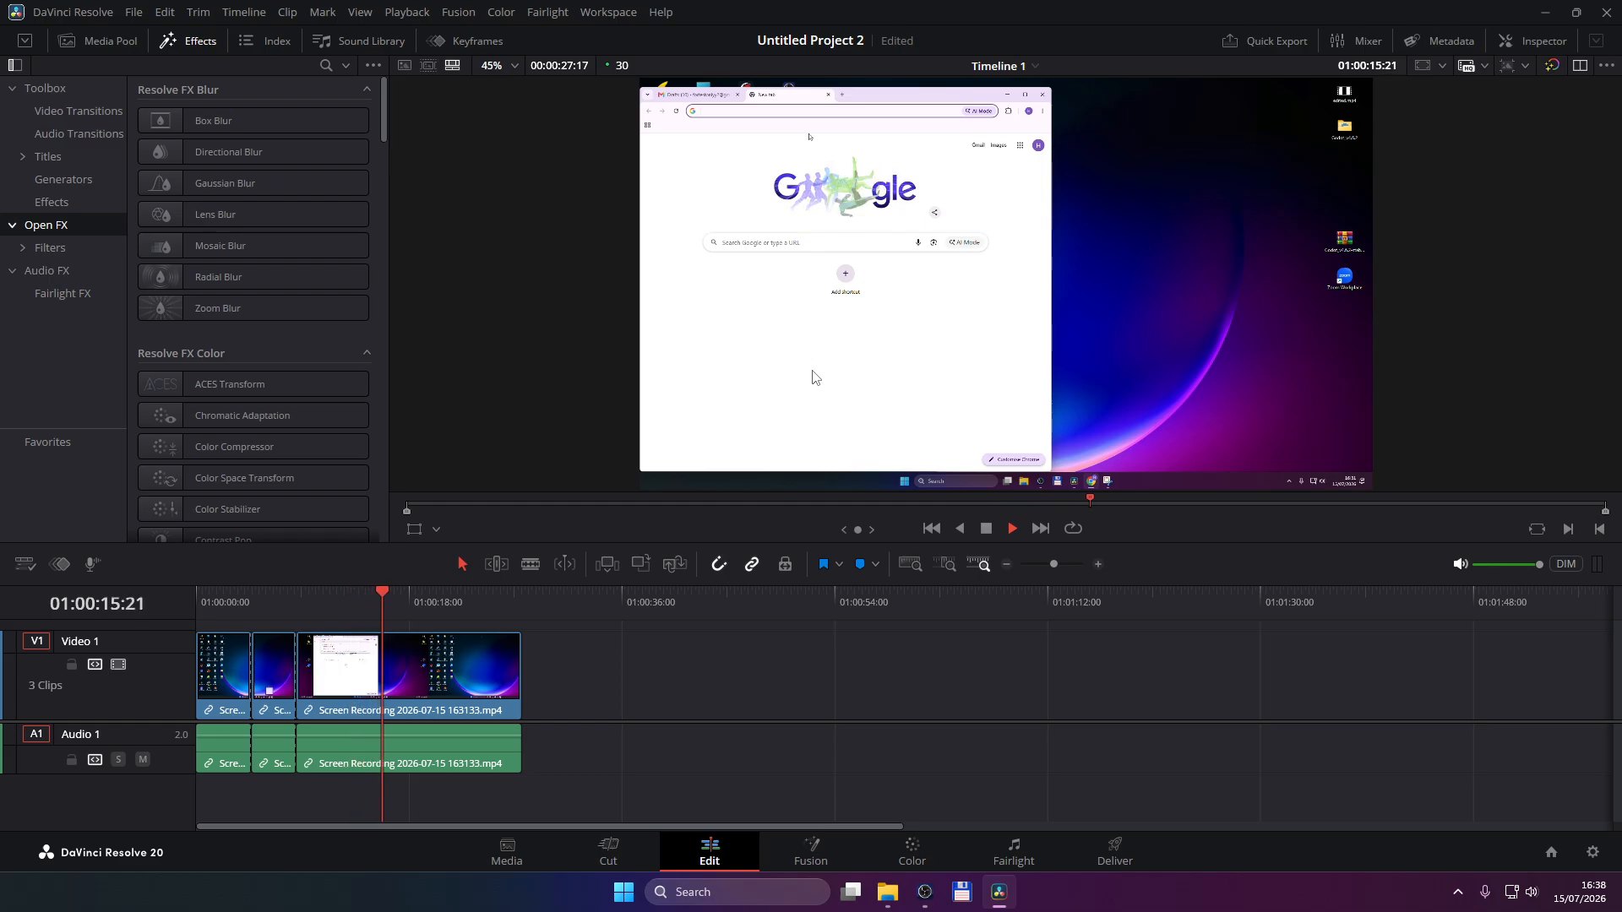
{"action": "key", "text": "space"}
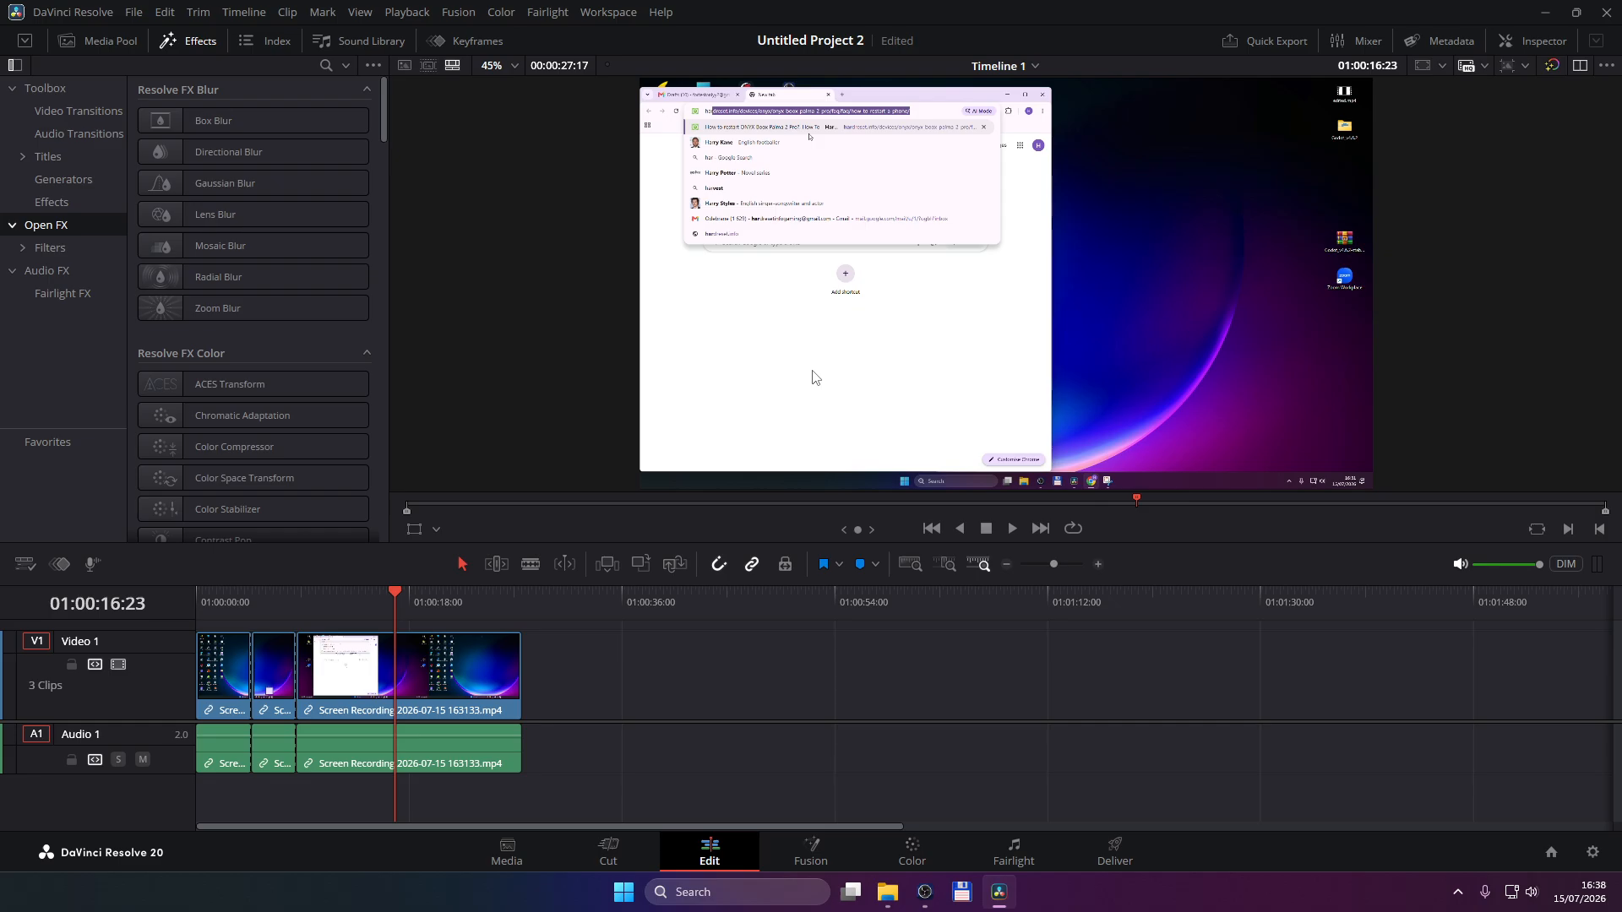
{"action": "key", "text": "Left"}
{"action": "key", "text": "Left"}
{"action": "key", "text": "Left"}
{"action": "key", "text": "Left"}
{"action": "key", "text": "Left"}
{"action": "key", "text": "Left"}
{"action": "key", "text": "Left"}
{"action": "key", "text": "Left"}
{"action": "key", "text": "Left"}
{"action": "key", "text": "Left"}
{"action": "key", "text": "Left"}
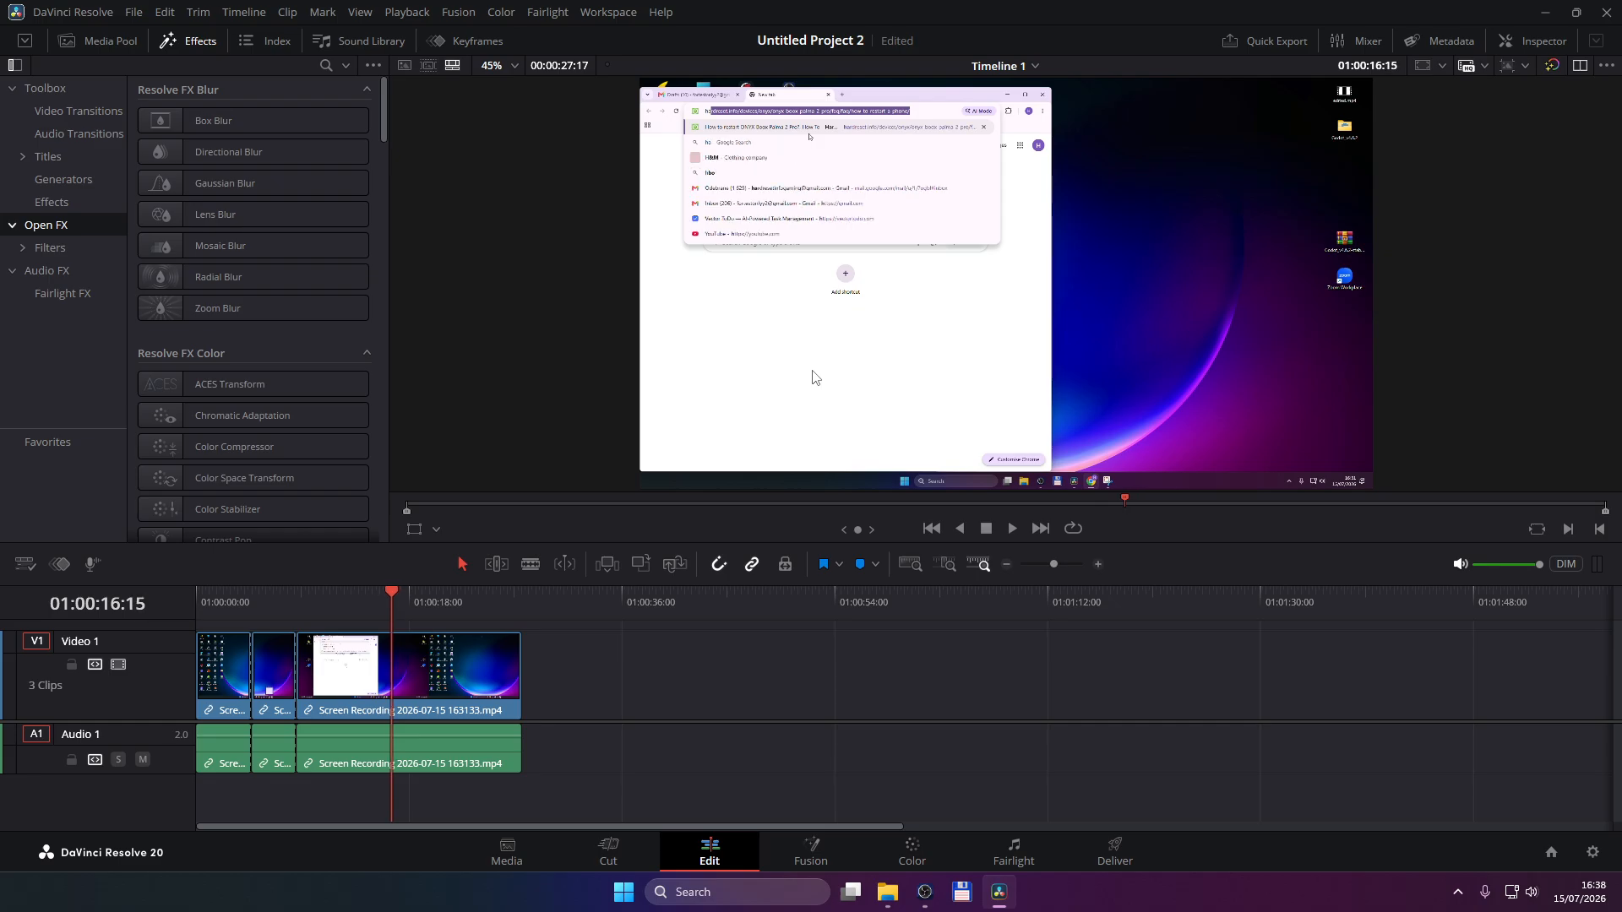
{"action": "key", "text": "Left"}
{"action": "key", "text": "Left"}
{"action": "key", "text": "Left"}
{"action": "key", "text": "Right"}
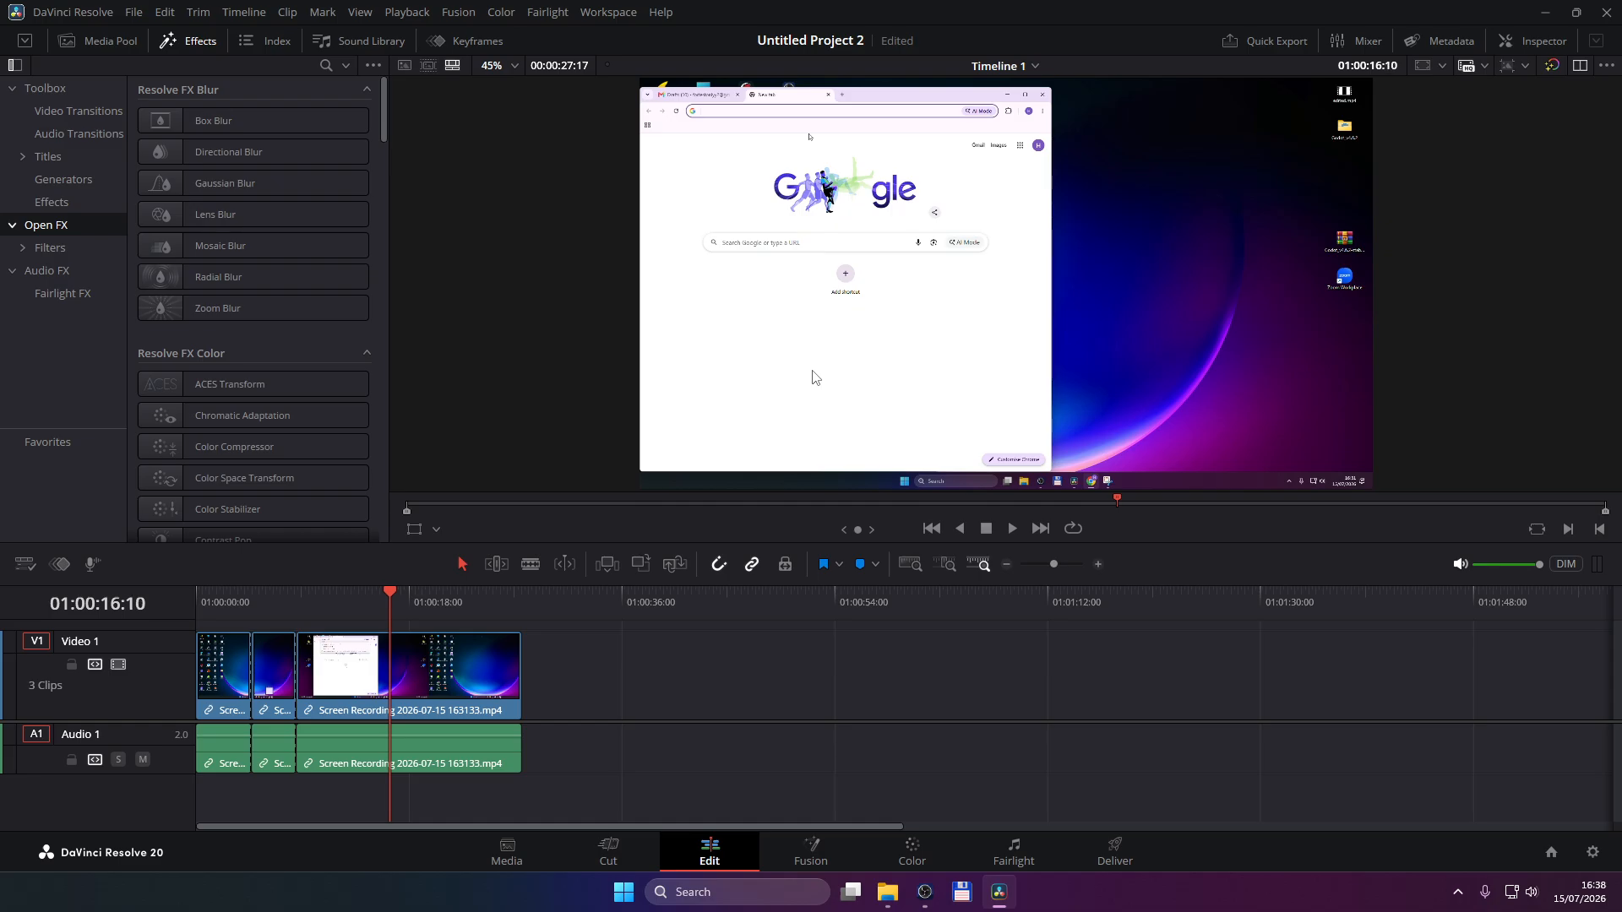
{"action": "key", "text": "Right"}
{"action": "key", "text": "Left"}
{"action": "key", "text": "ctrl+b"}
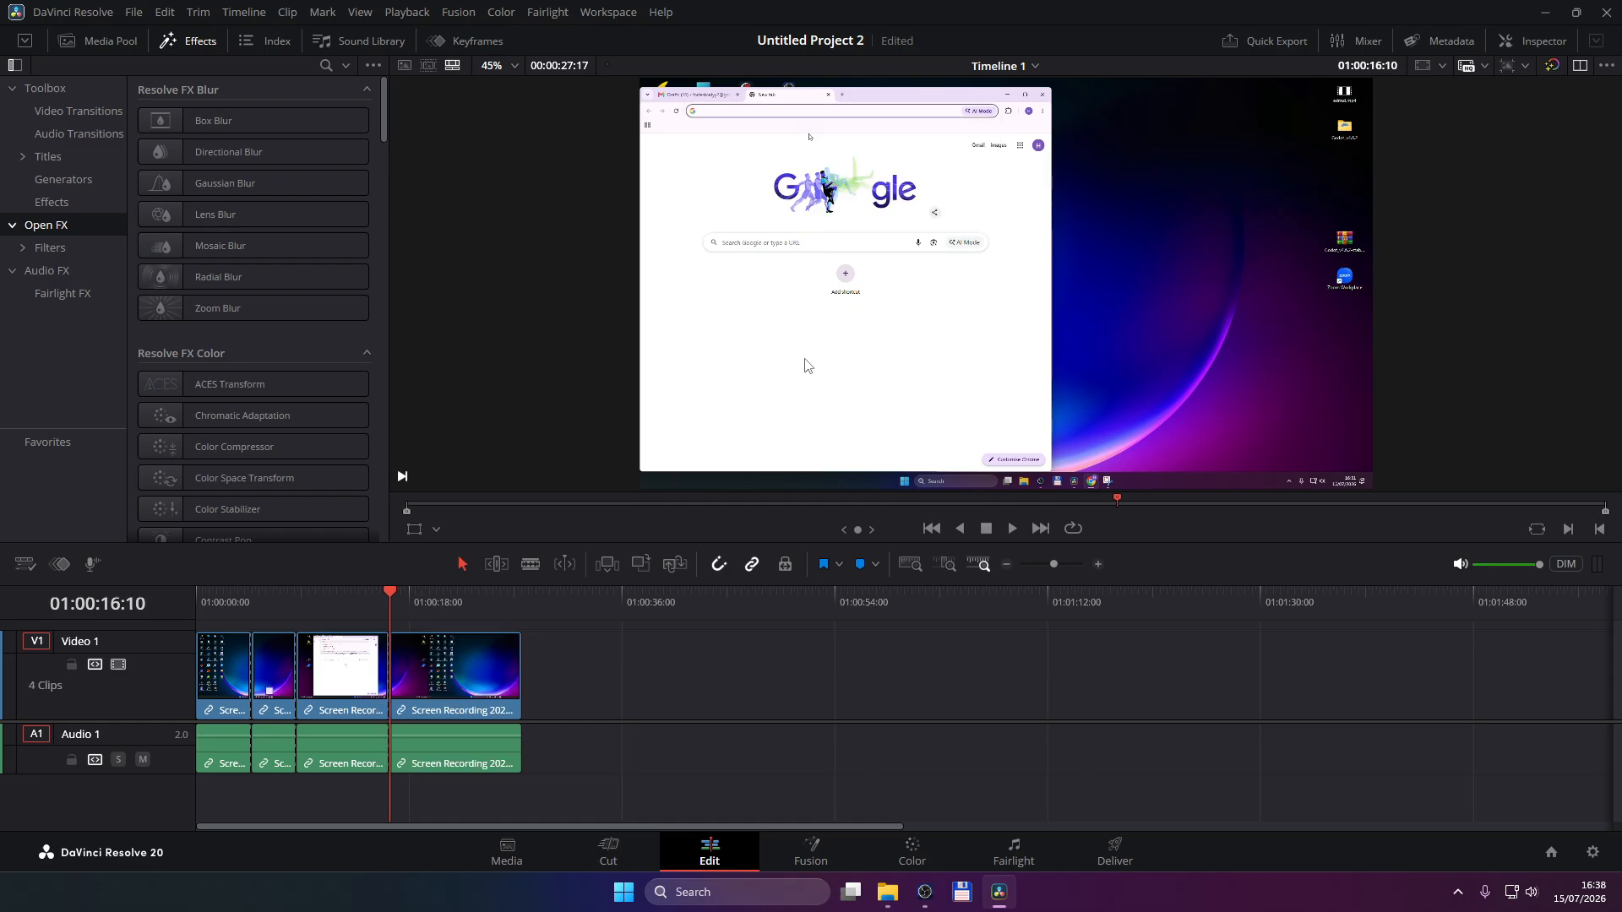
Step: Remove the clip between 01:00:08:15 and 01:00:16:10 so the following clip closes the gap, and save the project
{"action": "right_click", "coordinate": [355, 690]}
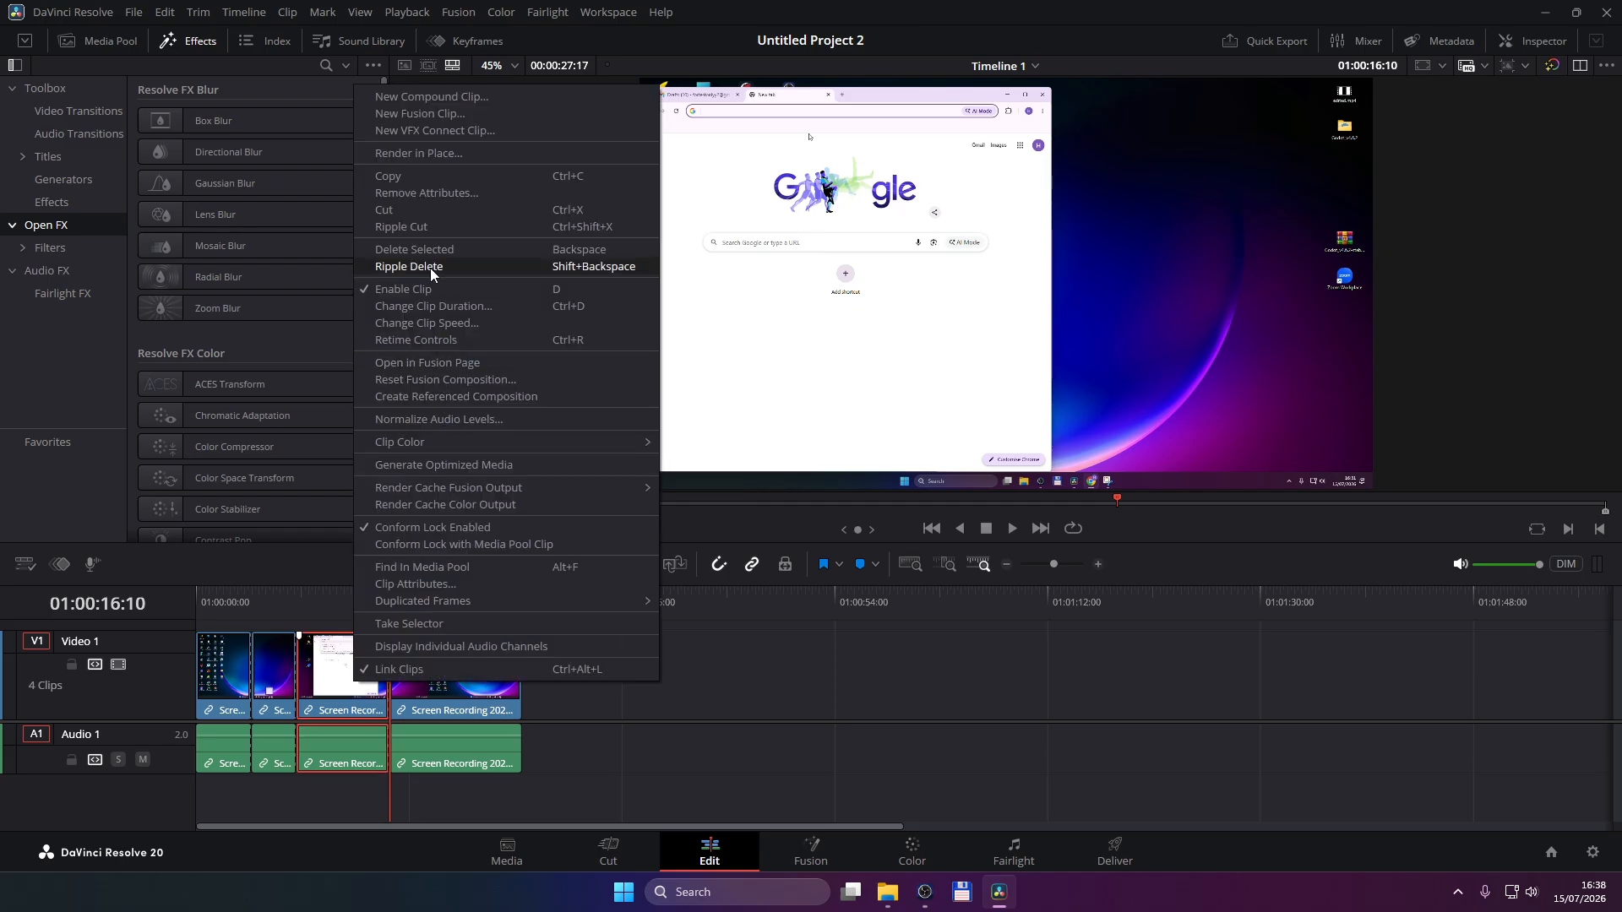
{"action": "left_click", "coordinate": [403, 227]}
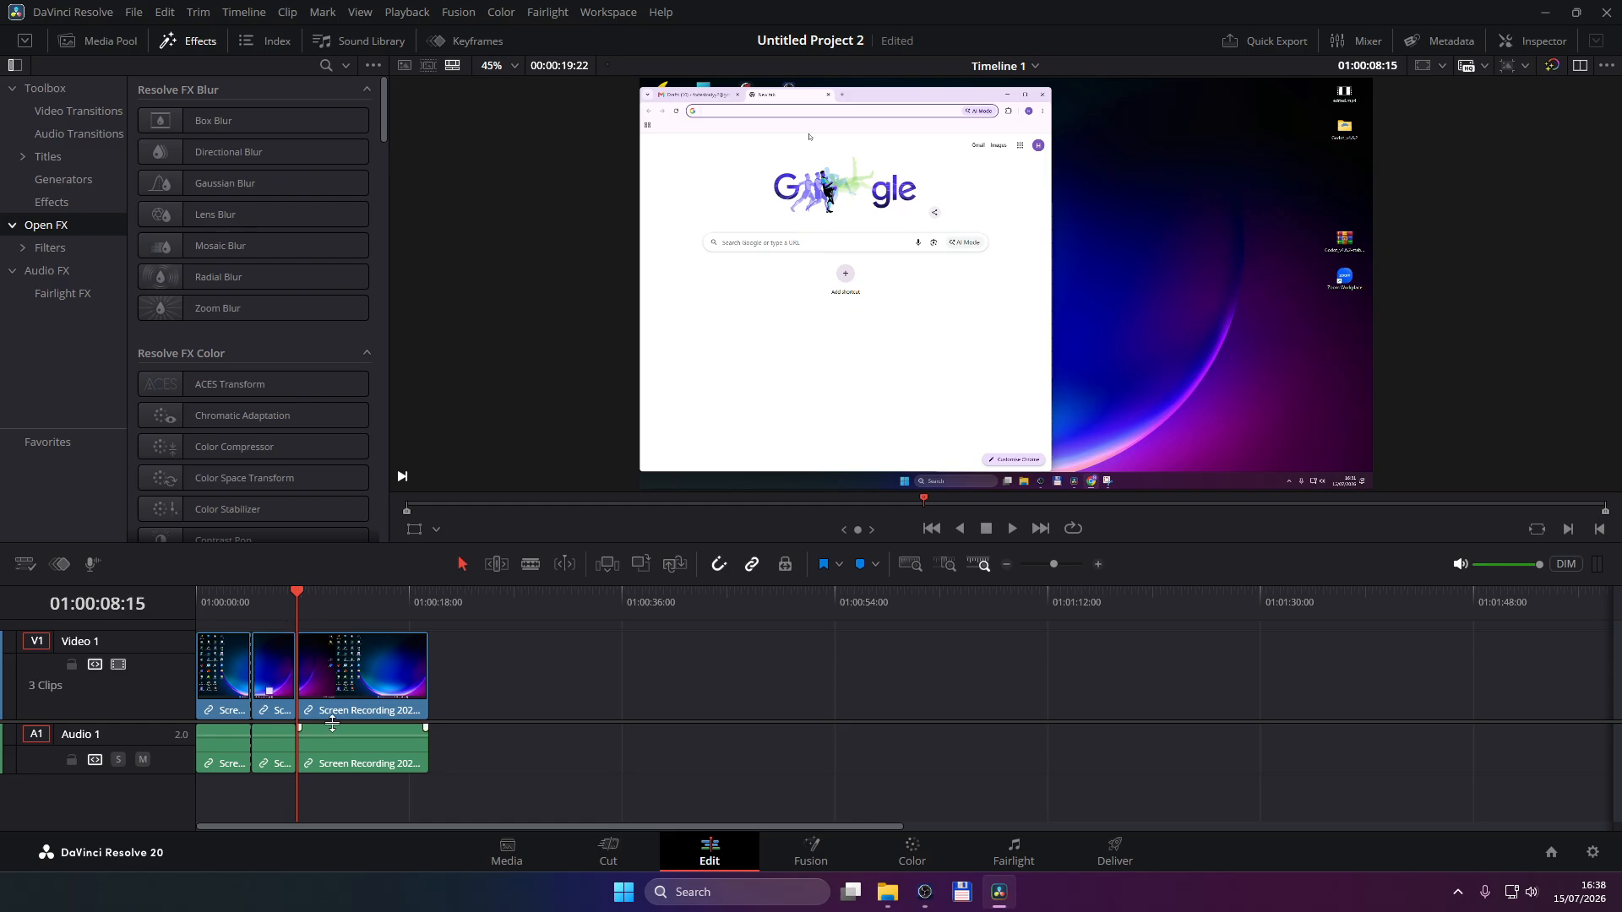
{"action": "key", "text": "ctrl+s"}
Step: Copy the second clip, the Gmail section, and move the original with its audio onto new tracks, leaving its Video 1 slot empty
{"action": "left_click", "coordinate": [274, 659]}
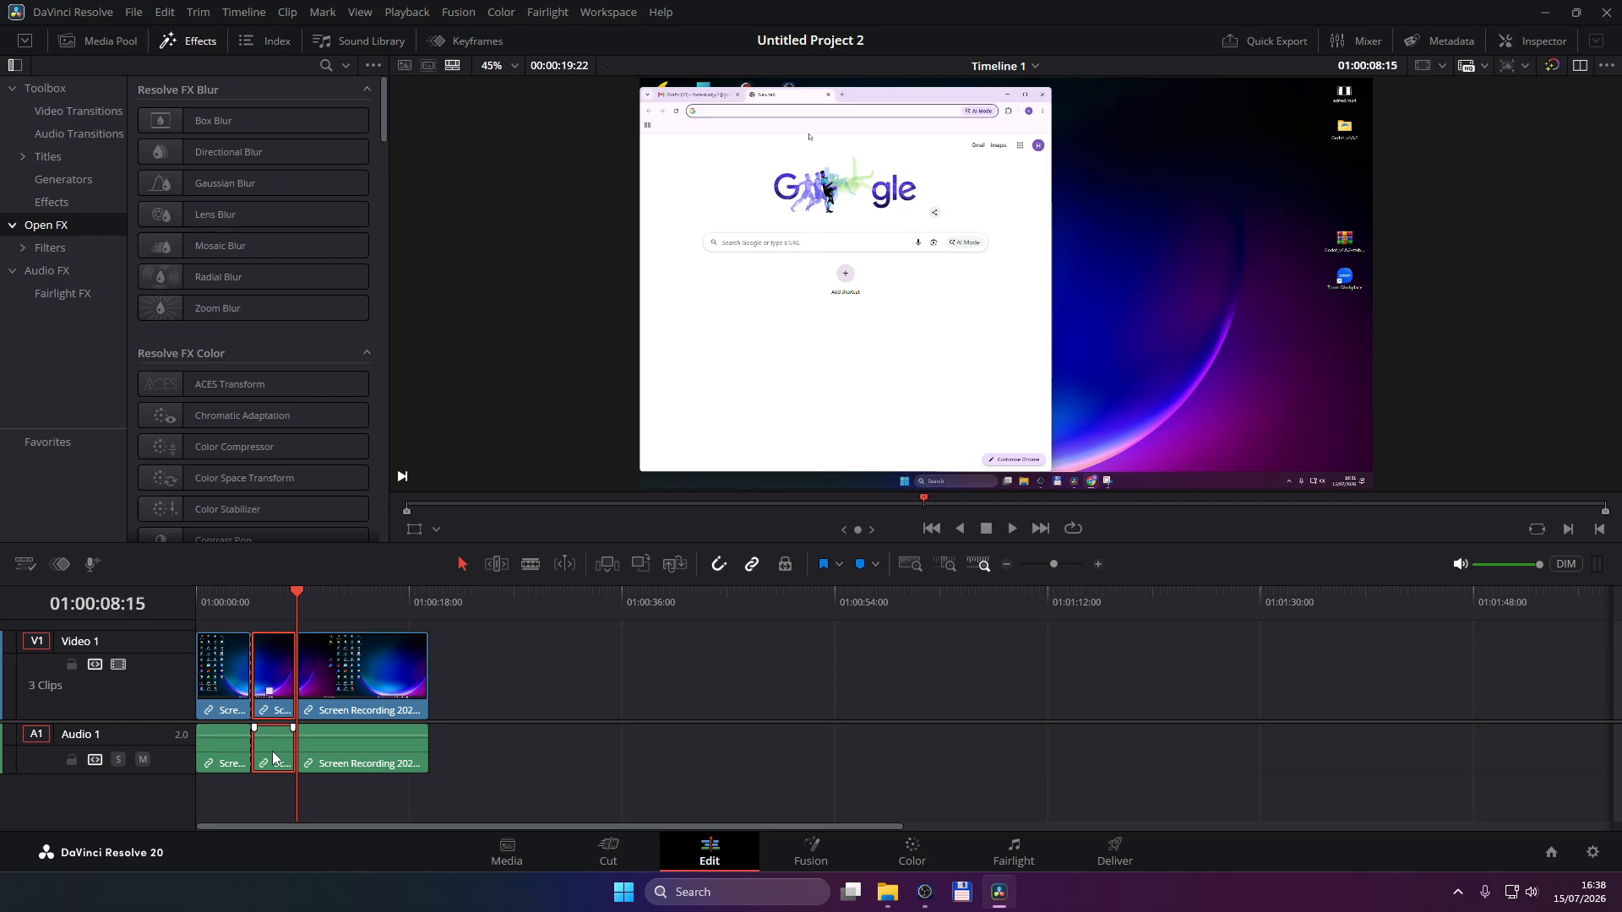
{"action": "left_click_drag", "start_coordinate": [269, 698], "coordinate": [287, 665]}
{"action": "left_click", "coordinate": [270, 696]}
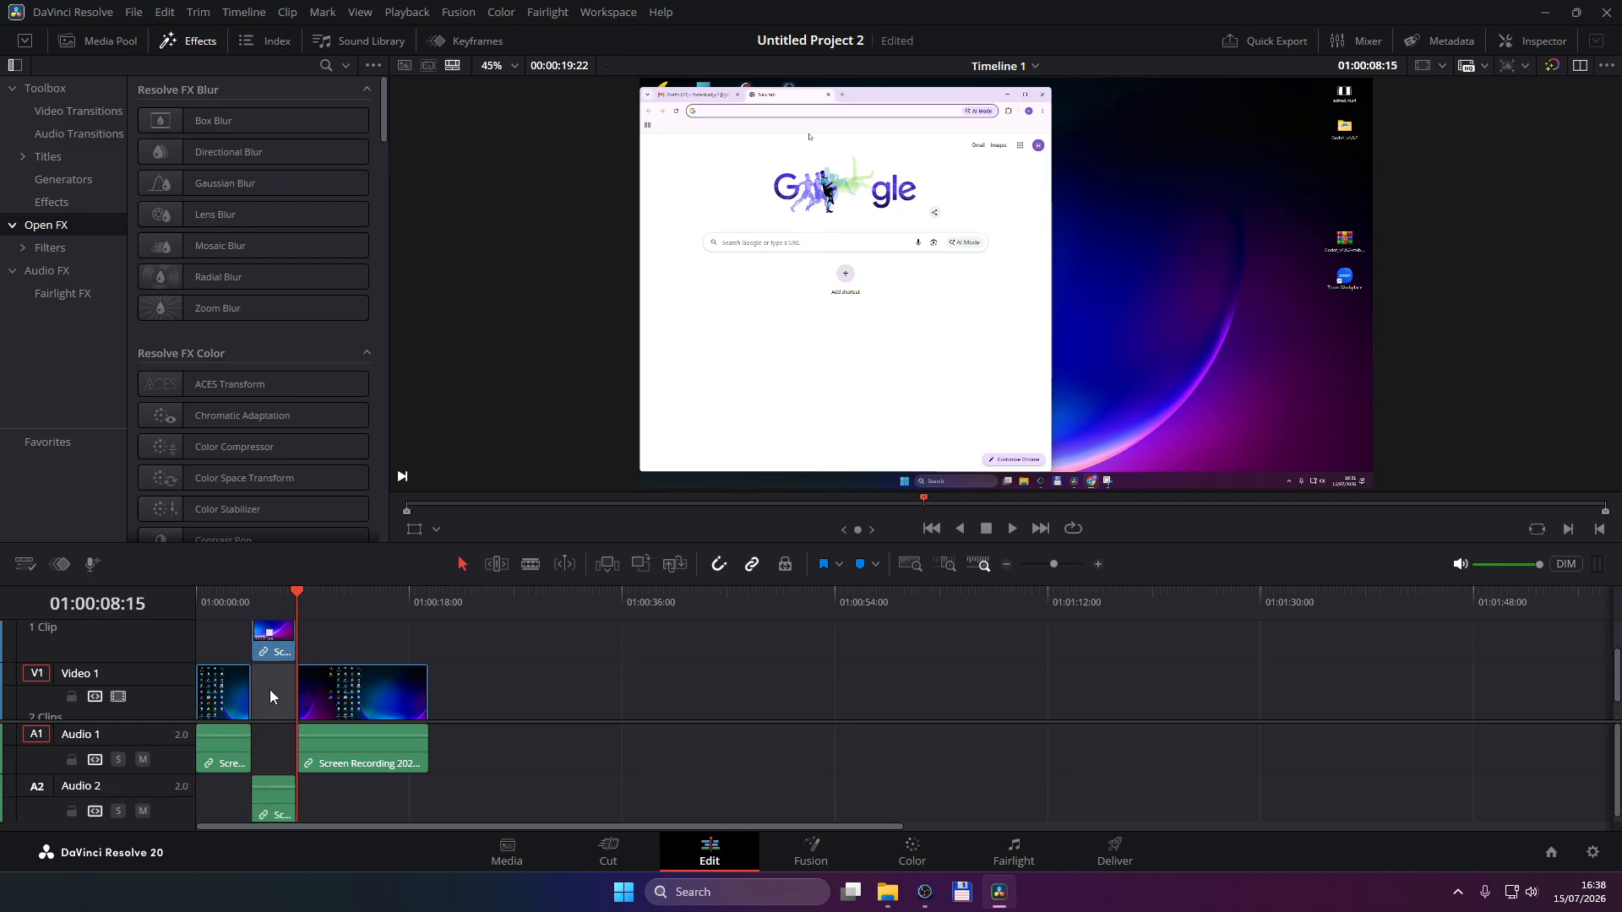
{"action": "key", "text": "ctrl+s"}
Step: Paste the copied Gmail clip into the empty slot on Video 1 and Audio 1, starting at 01:00:04:21
{"action": "key", "text": "ctrl+b"}
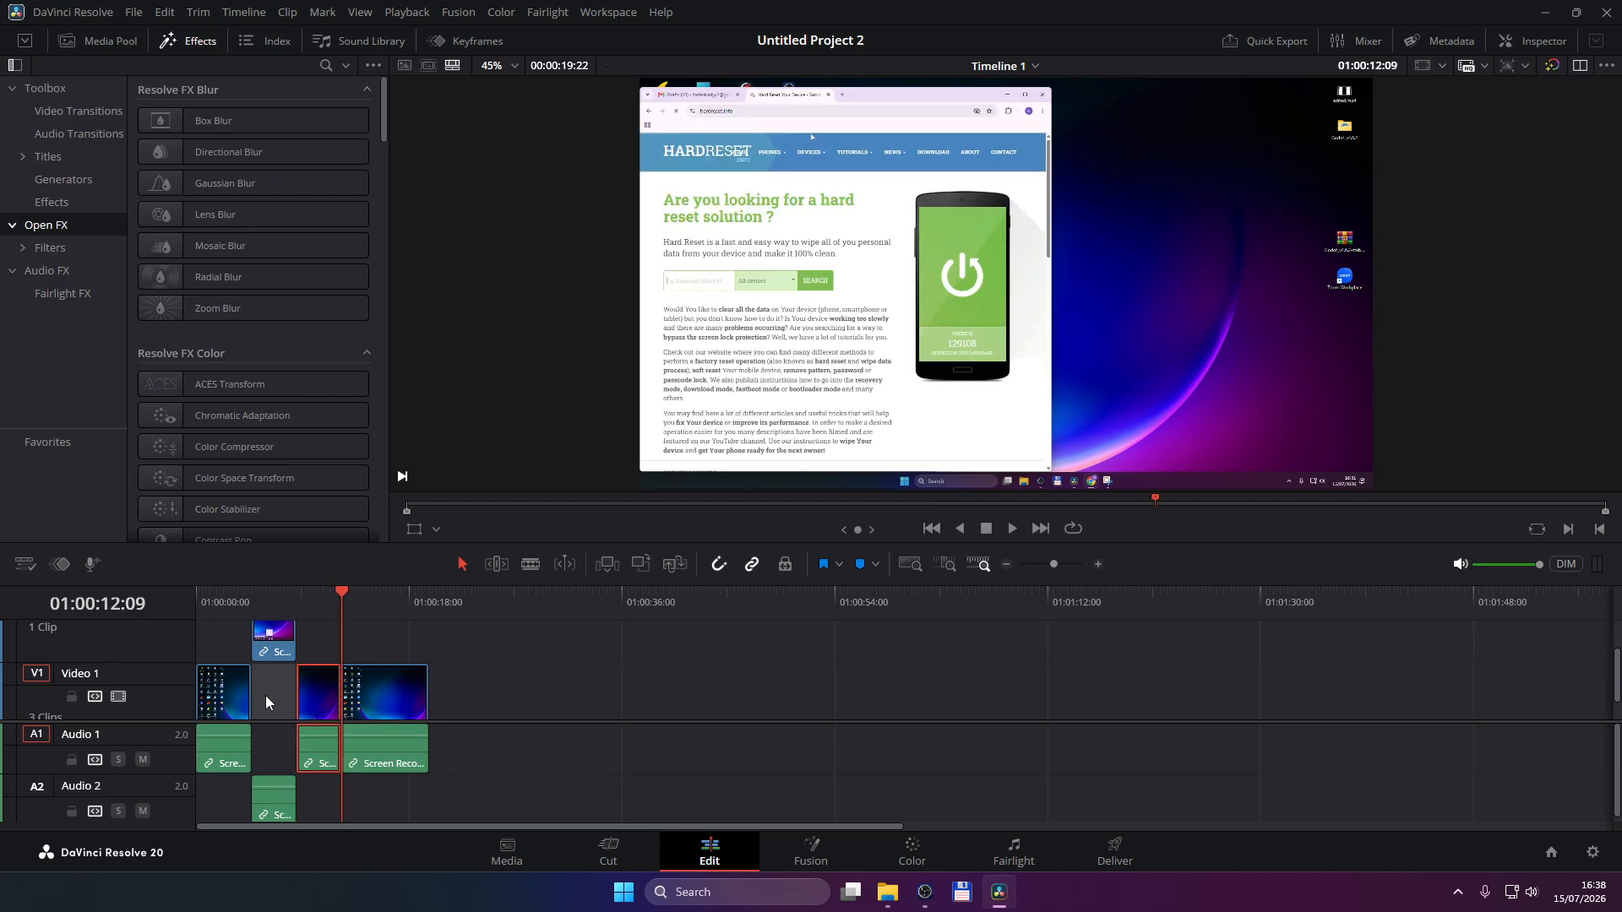
{"action": "key", "text": "ctrl+z"}
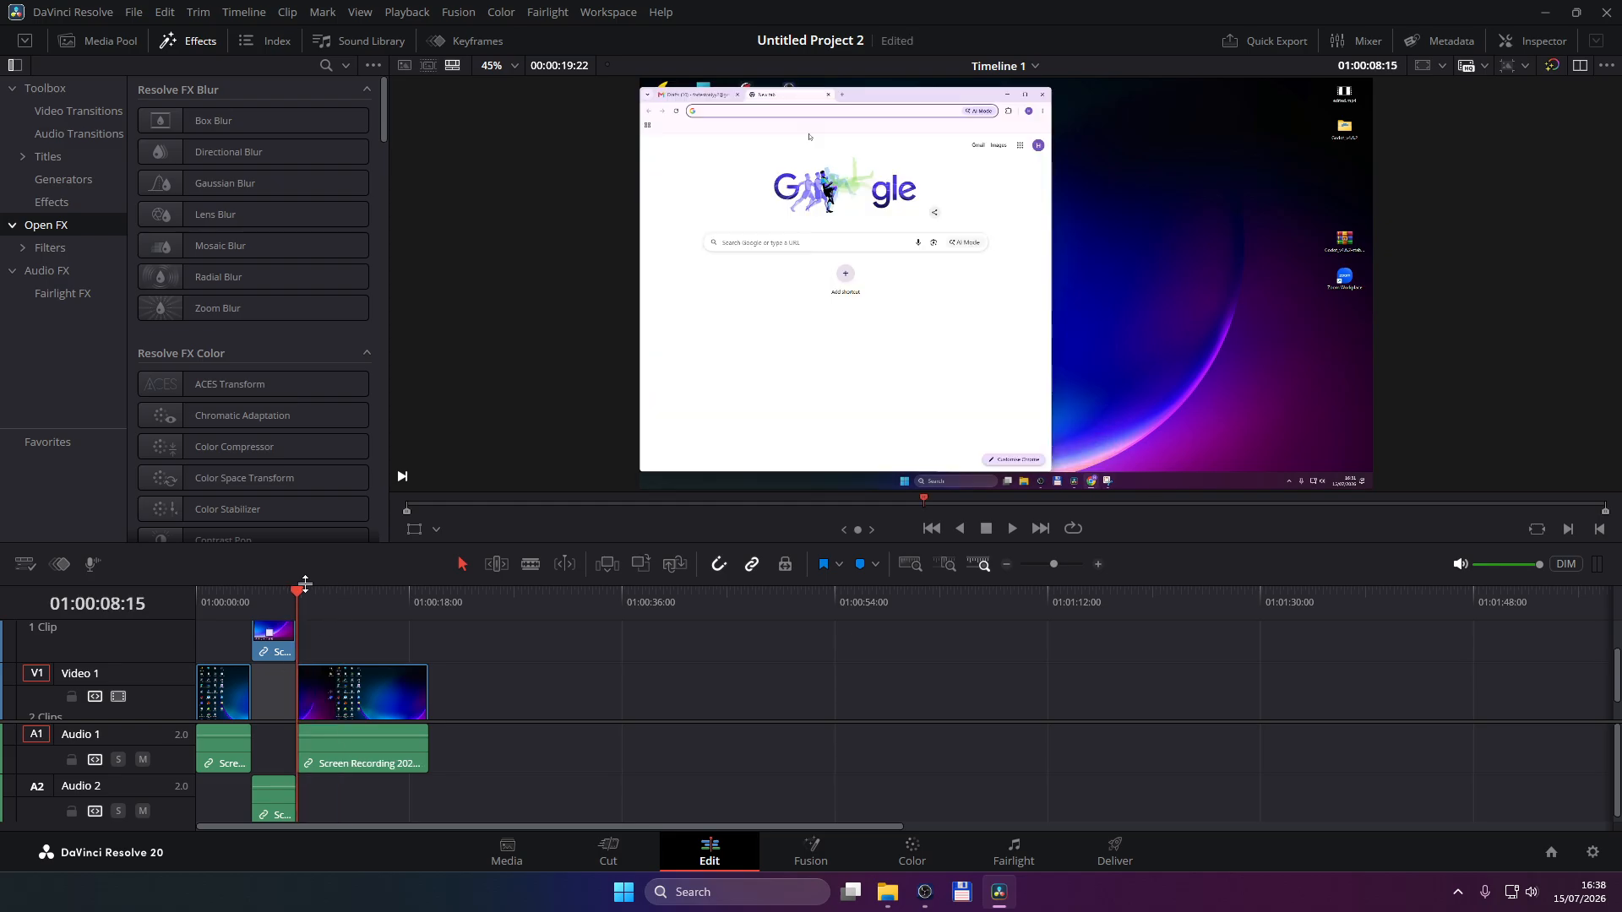
{"action": "left_click_drag", "start_coordinate": [293, 590], "coordinate": [255, 596]}
{"action": "key", "text": "ctrl+s"}
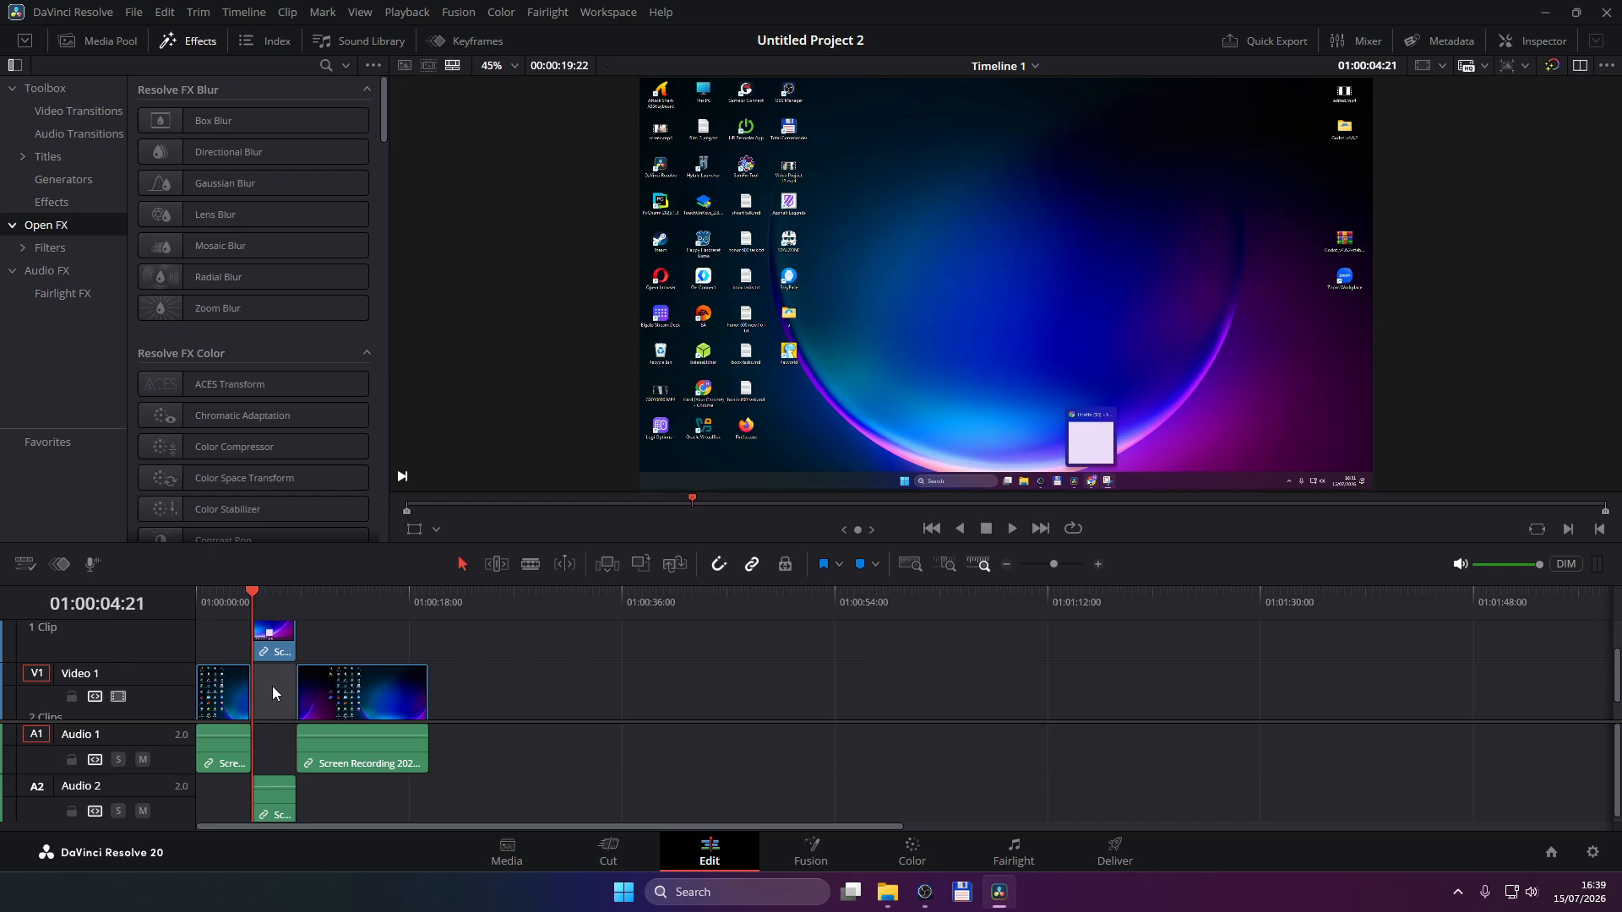
{"action": "key", "text": "ctrl+z"}
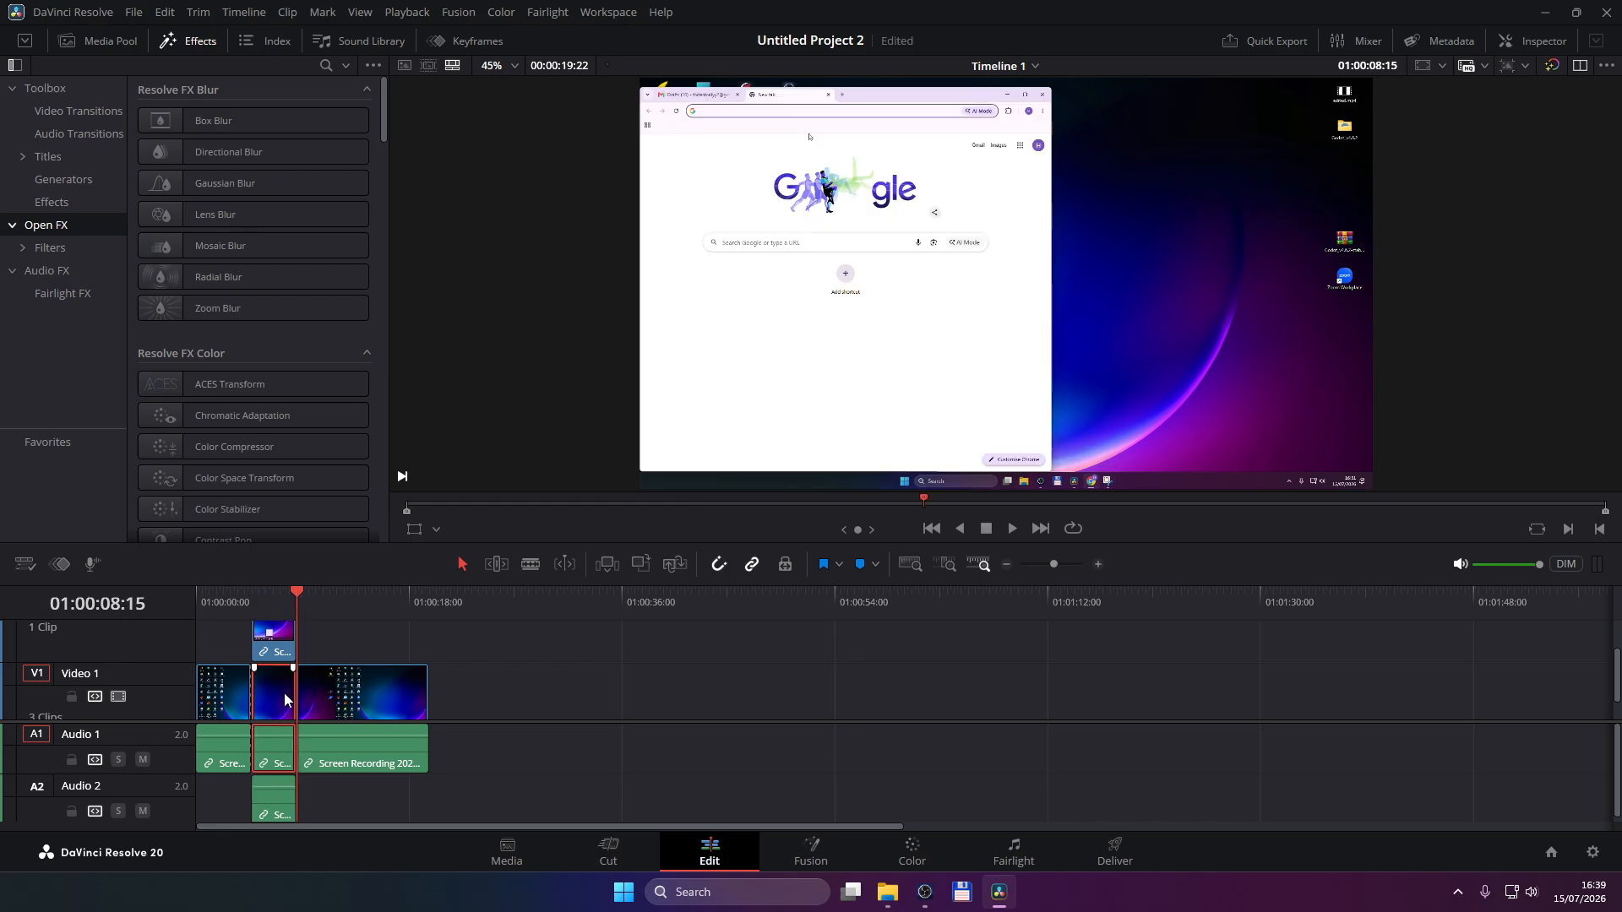
Step: Try to delete the moved Gmail clip's audio directly from Audio 2, and undo the deletion
{"action": "scroll", "coordinate": [283, 693], "scroll_direction": "up", "scroll_amount": 2}
{"action": "scroll", "coordinate": [284, 692], "scroll_direction": "down", "scroll_amount": 2}
{"action": "scroll", "coordinate": [285, 676], "scroll_direction": "up", "scroll_amount": 2}
{"action": "scroll", "coordinate": [285, 676], "scroll_direction": "down", "scroll_amount": 2}
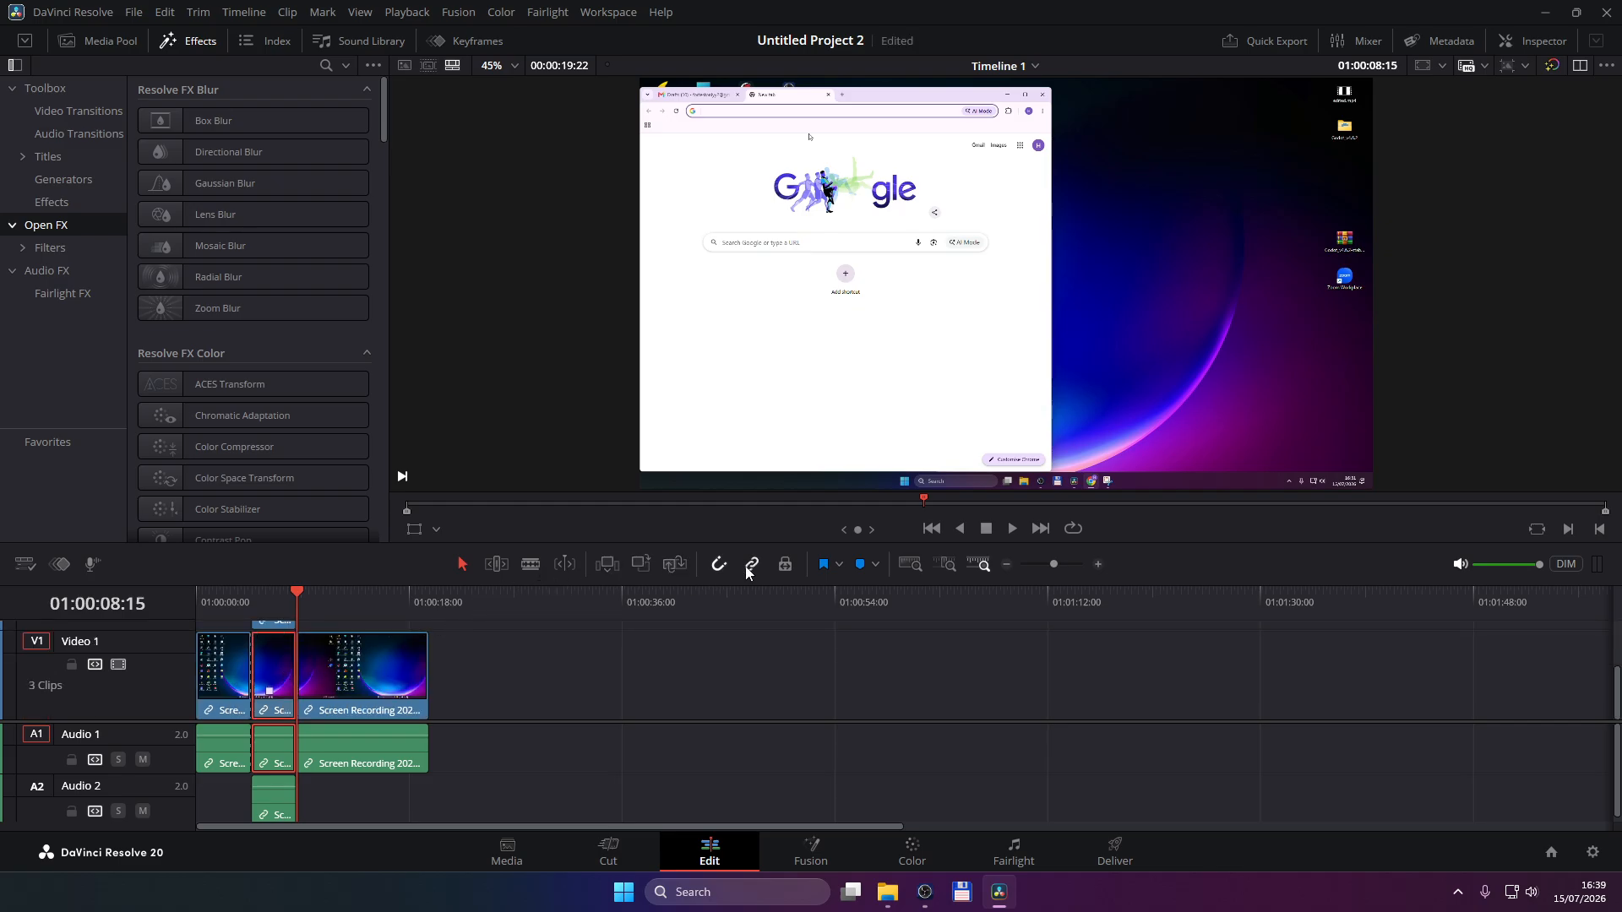
{"action": "left_click", "coordinate": [282, 801]}
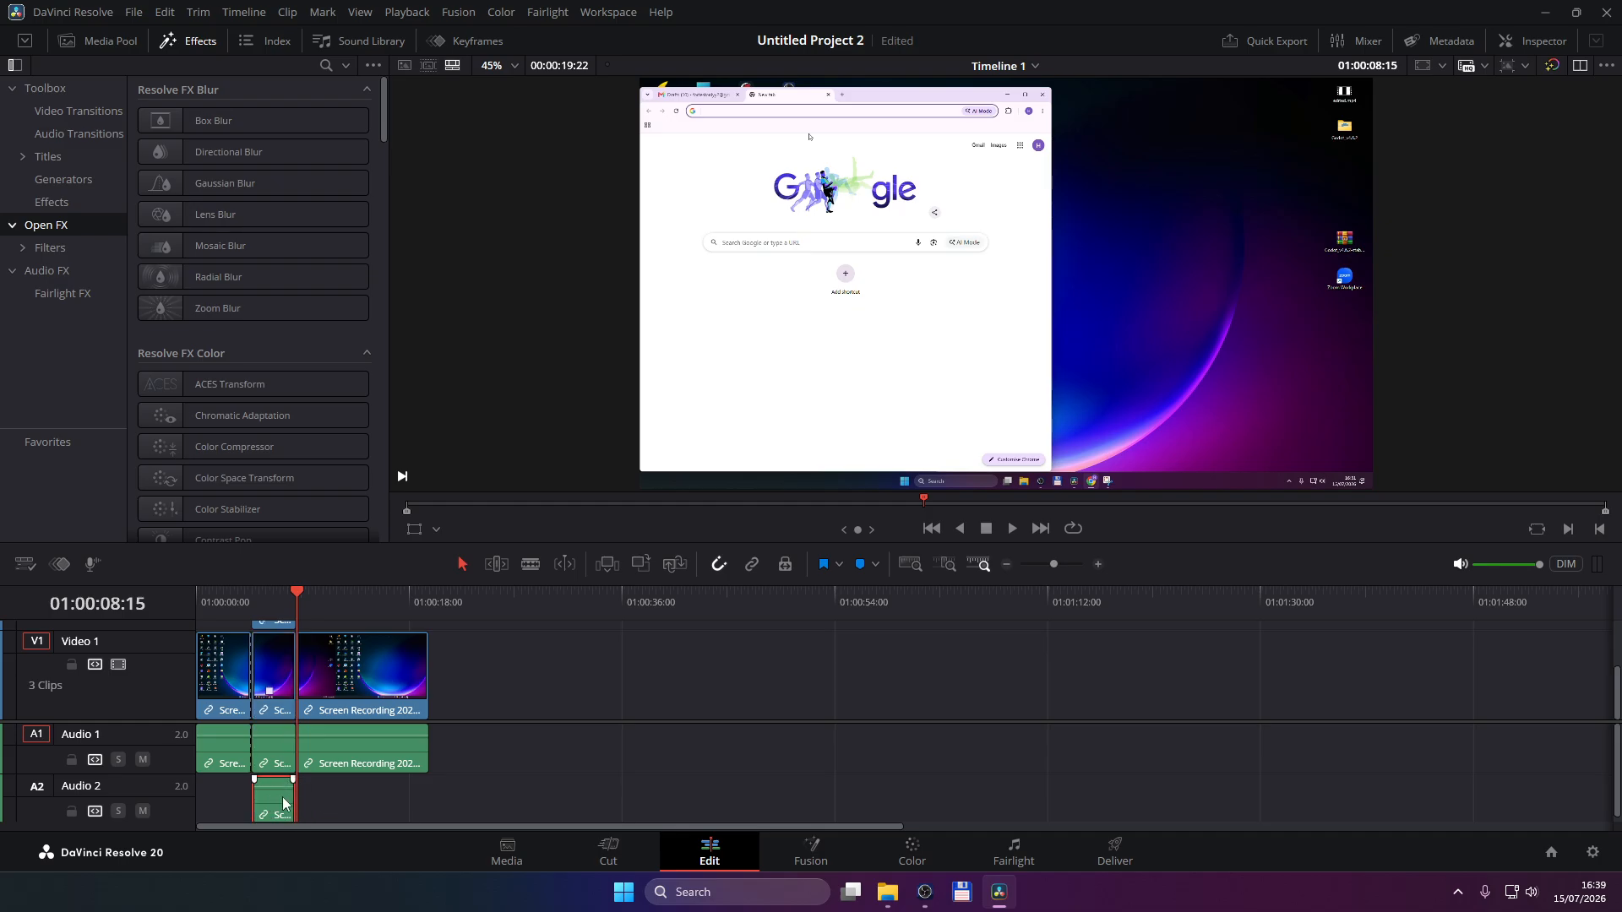
{"action": "key", "text": "Delete"}
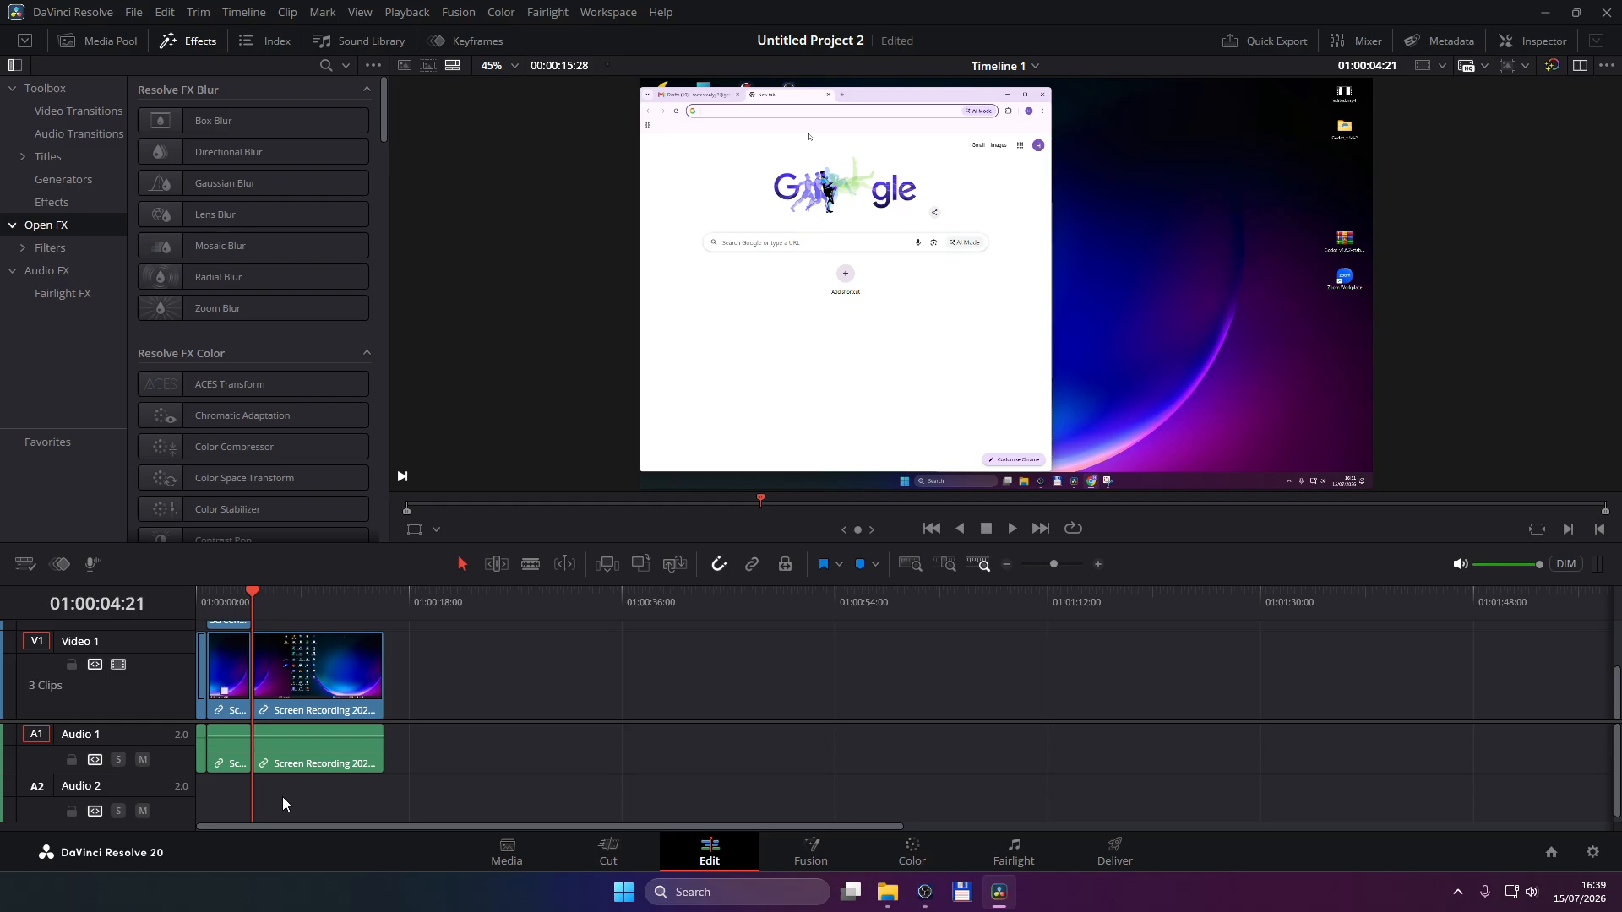
{"action": "key", "text": "ctrl+z"}
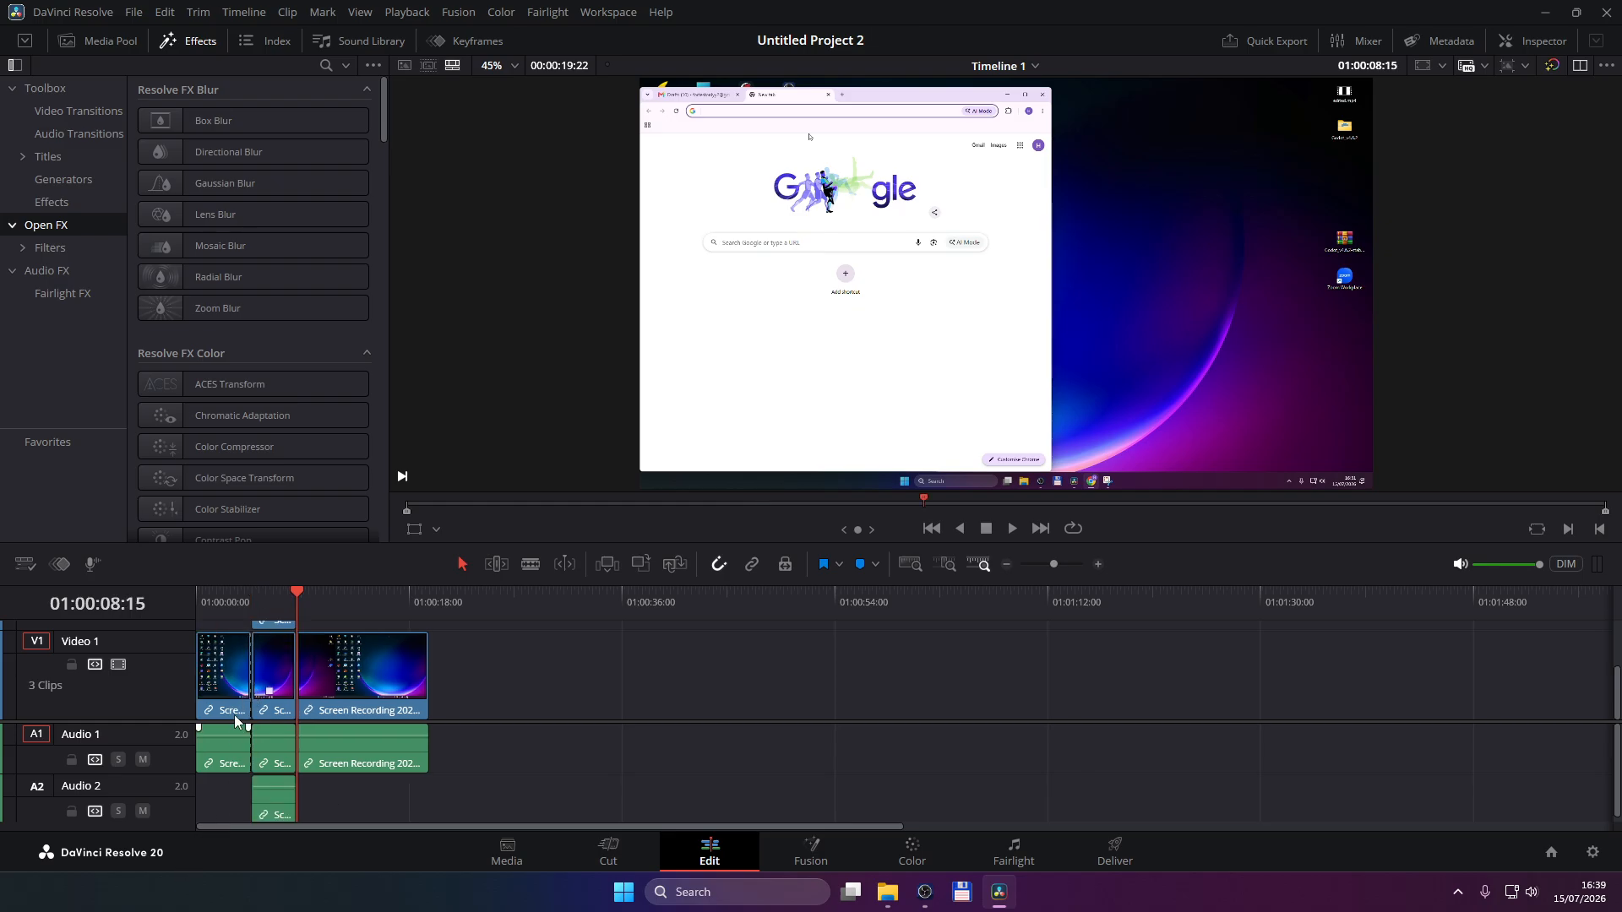
Step: Move the Gmail clip's audio from Audio 2 to the empty area past the recording on Audio 1 and delete it, keeping its video
{"action": "left_click", "coordinate": [284, 814]}
{"action": "double_click", "coordinate": [273, 795]}
{"action": "left_click_drag", "start_coordinate": [290, 792], "coordinate": [524, 754]}
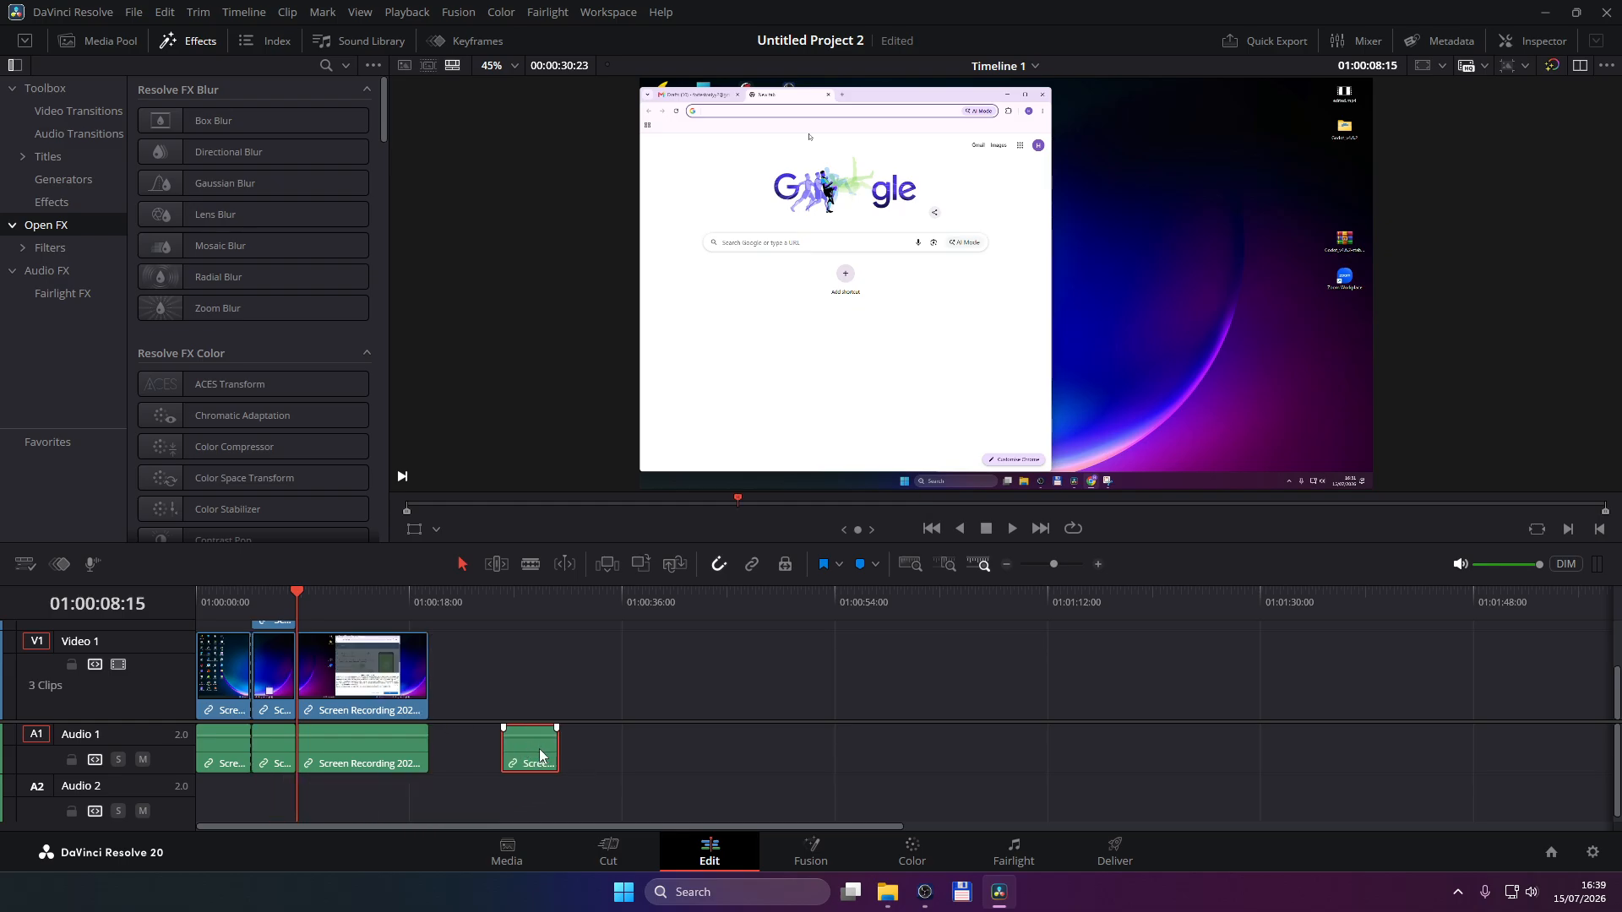
{"action": "key", "text": "Delete"}
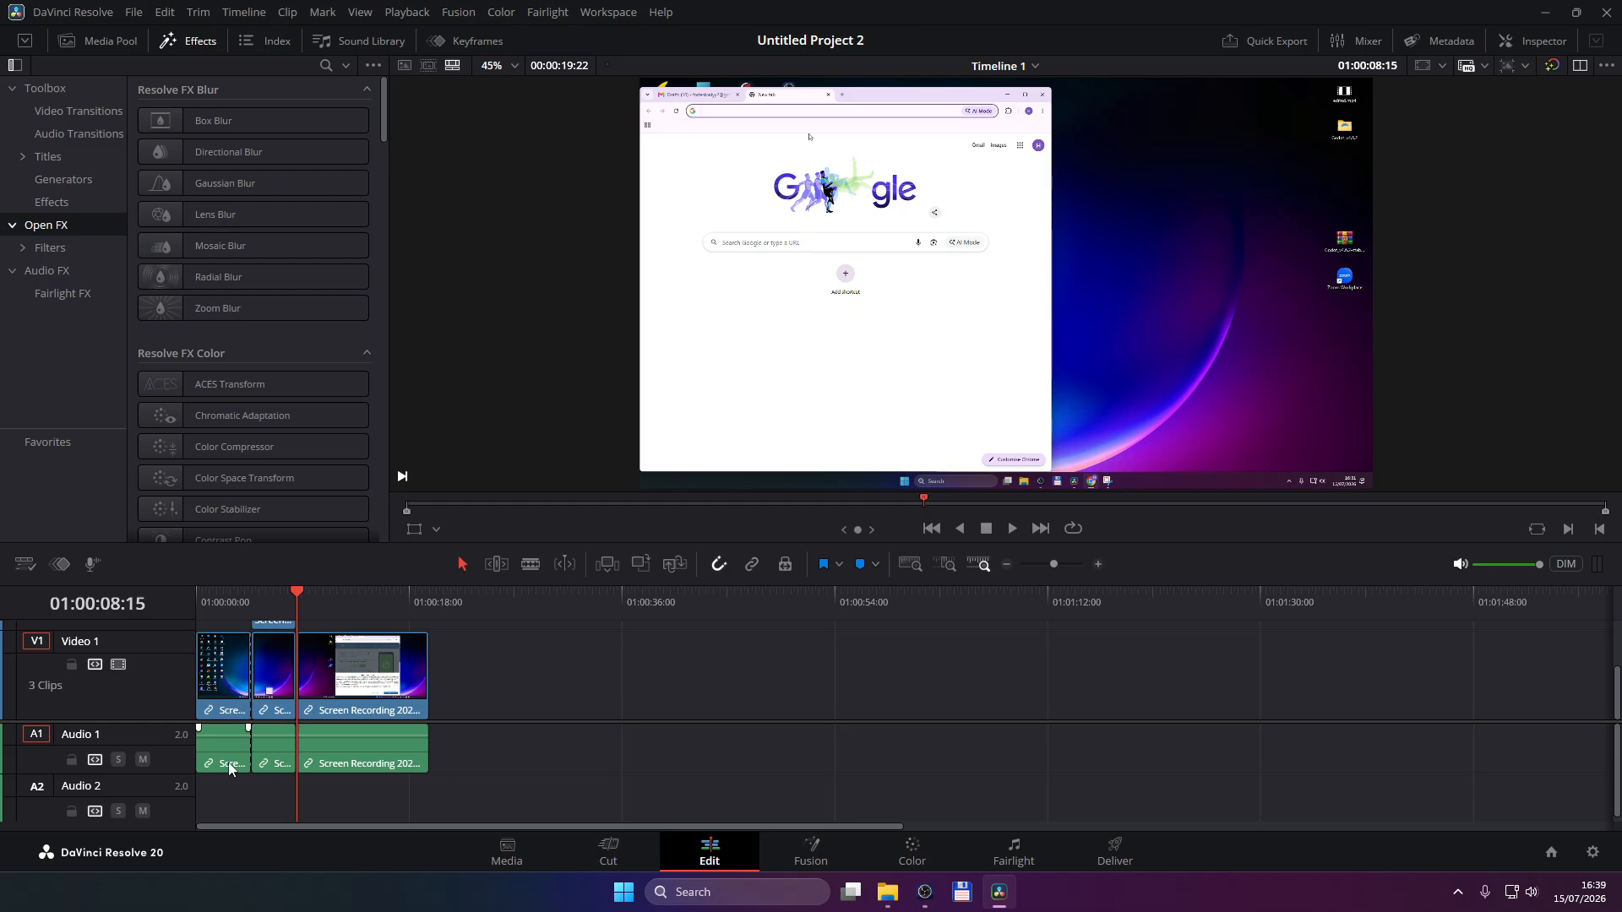
Step: Apply the Box Blur effect to the Gmail clip on Video 2 and place the playhead at its start, 01:00:04:21
{"action": "scroll", "coordinate": [467, 676], "scroll_direction": "up", "scroll_amount": 2}
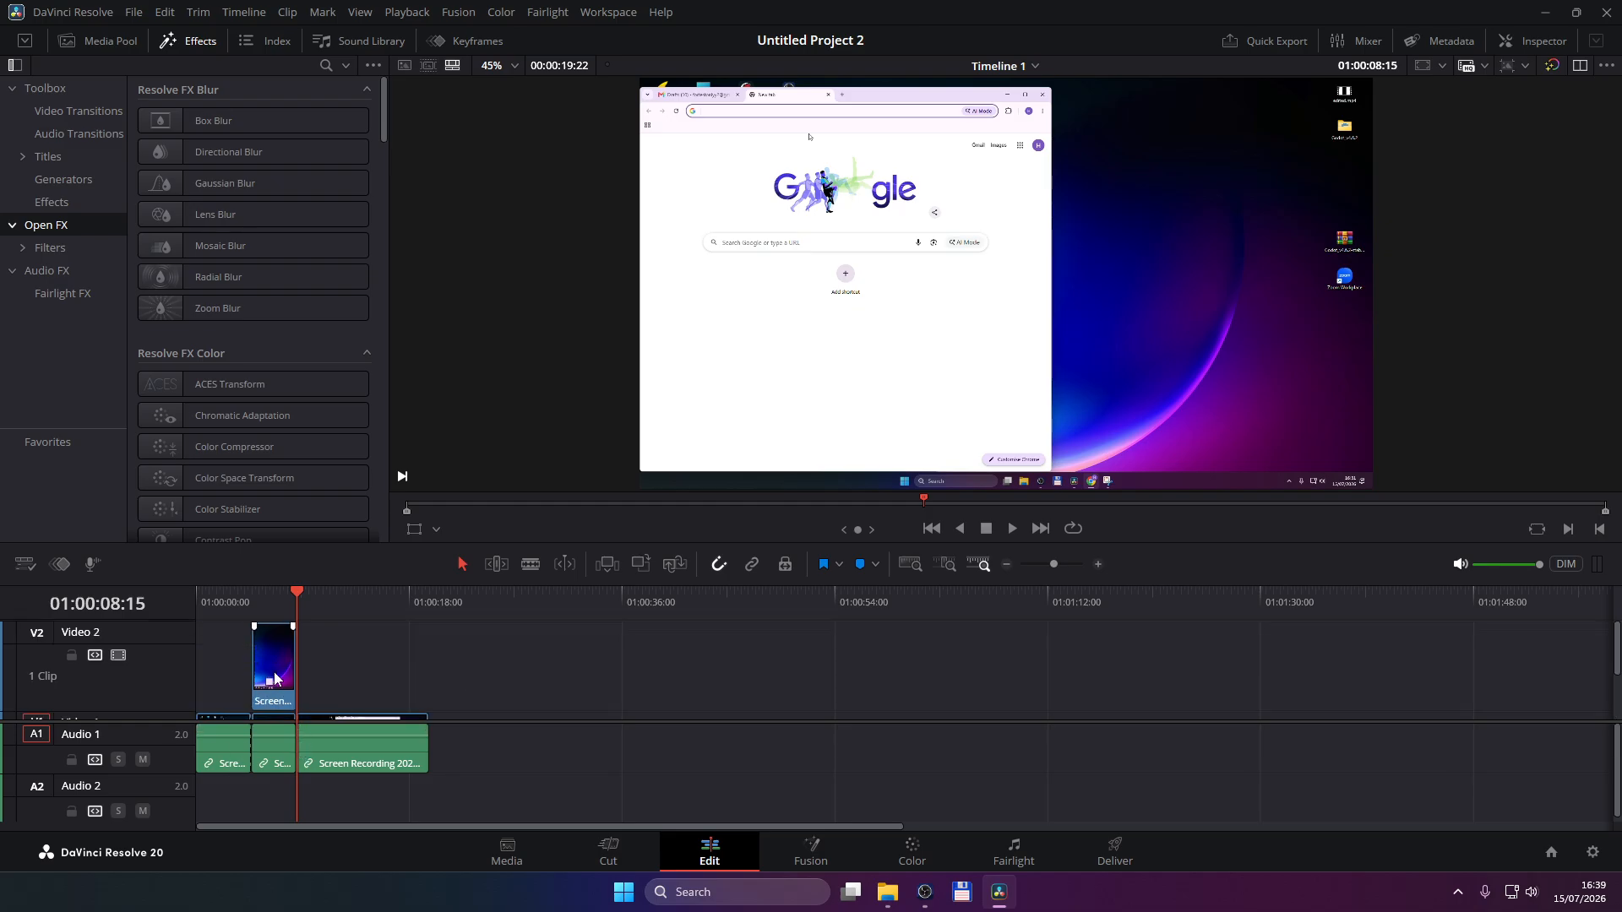
{"action": "scroll", "coordinate": [277, 669], "scroll_direction": "down", "scroll_amount": 2}
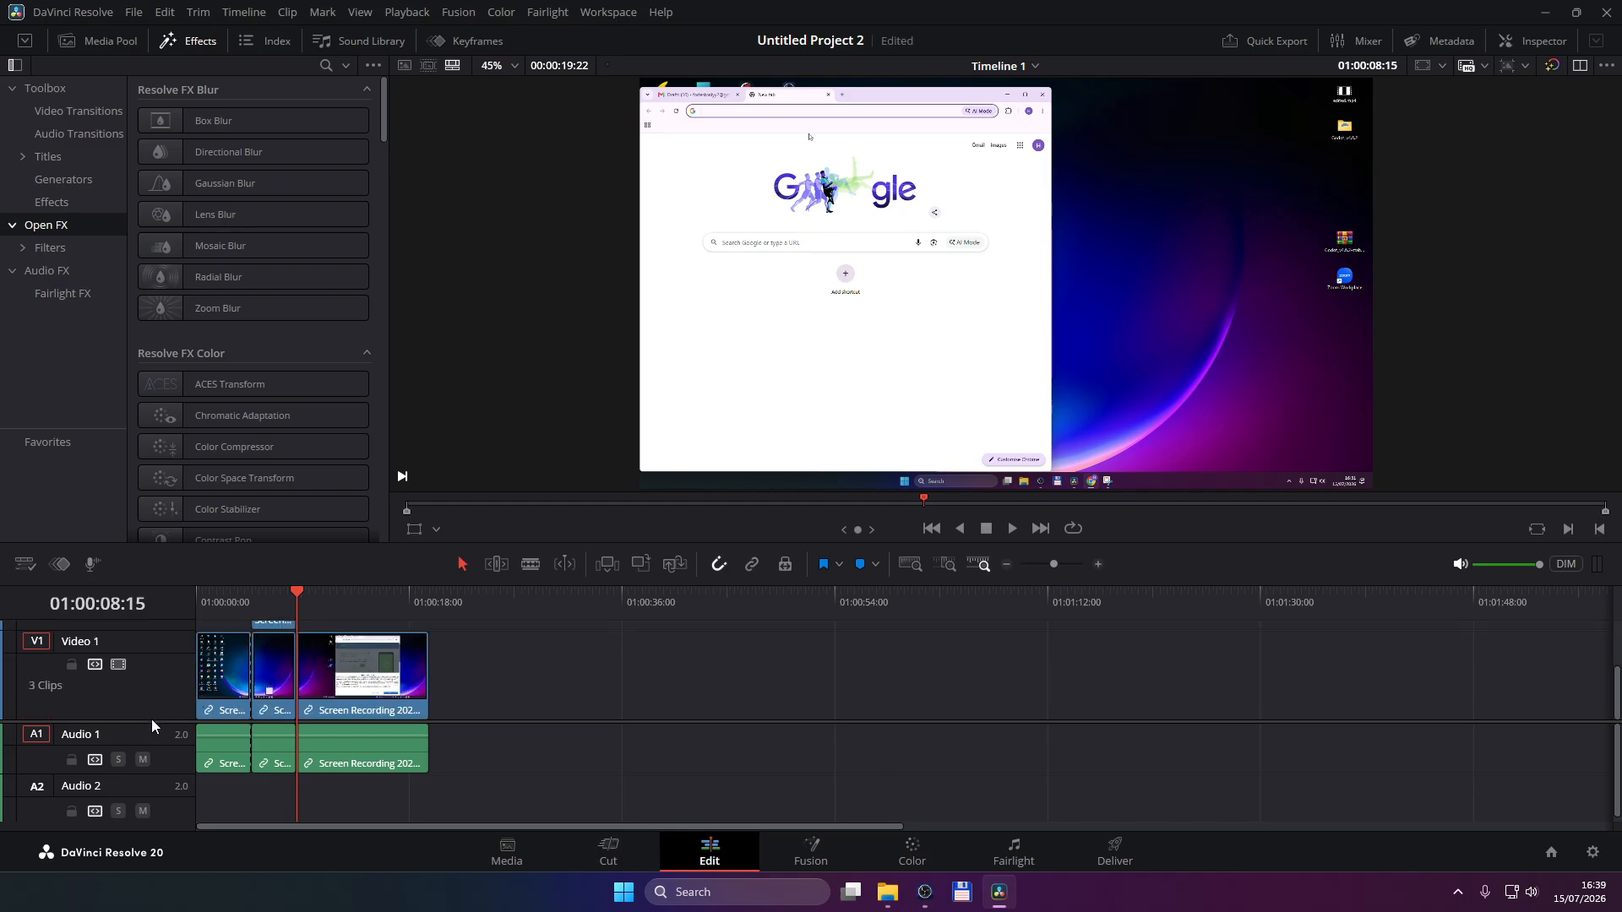
{"action": "scroll", "coordinate": [150, 718], "scroll_direction": "up", "scroll_amount": 1}
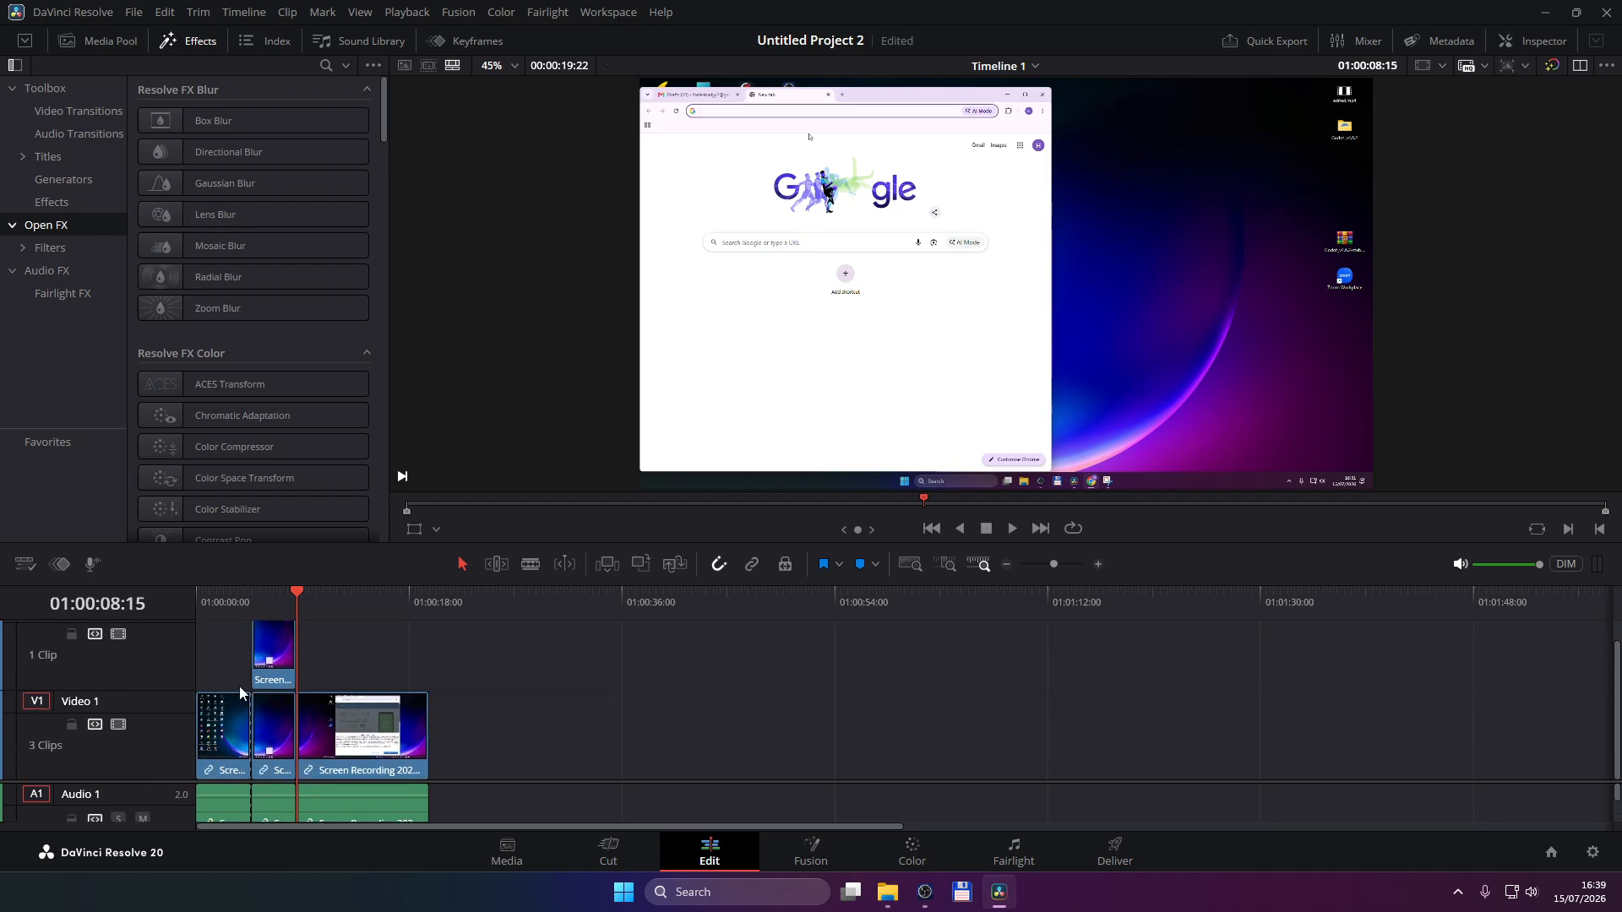
{"action": "left_click", "coordinate": [270, 662]}
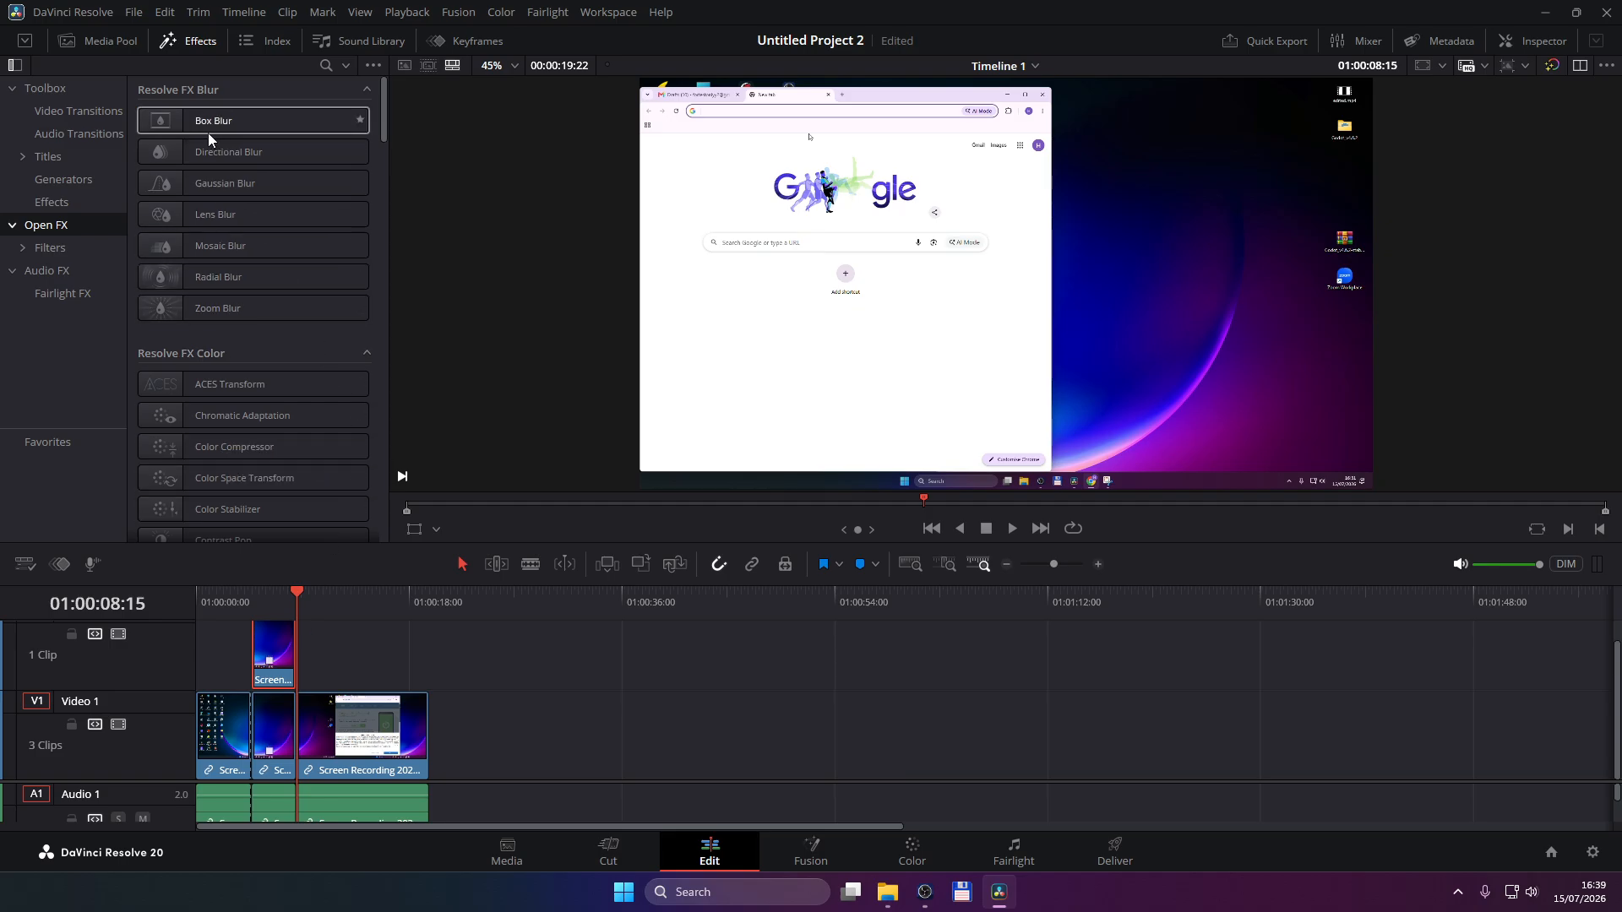
{"action": "left_click", "coordinate": [228, 119]}
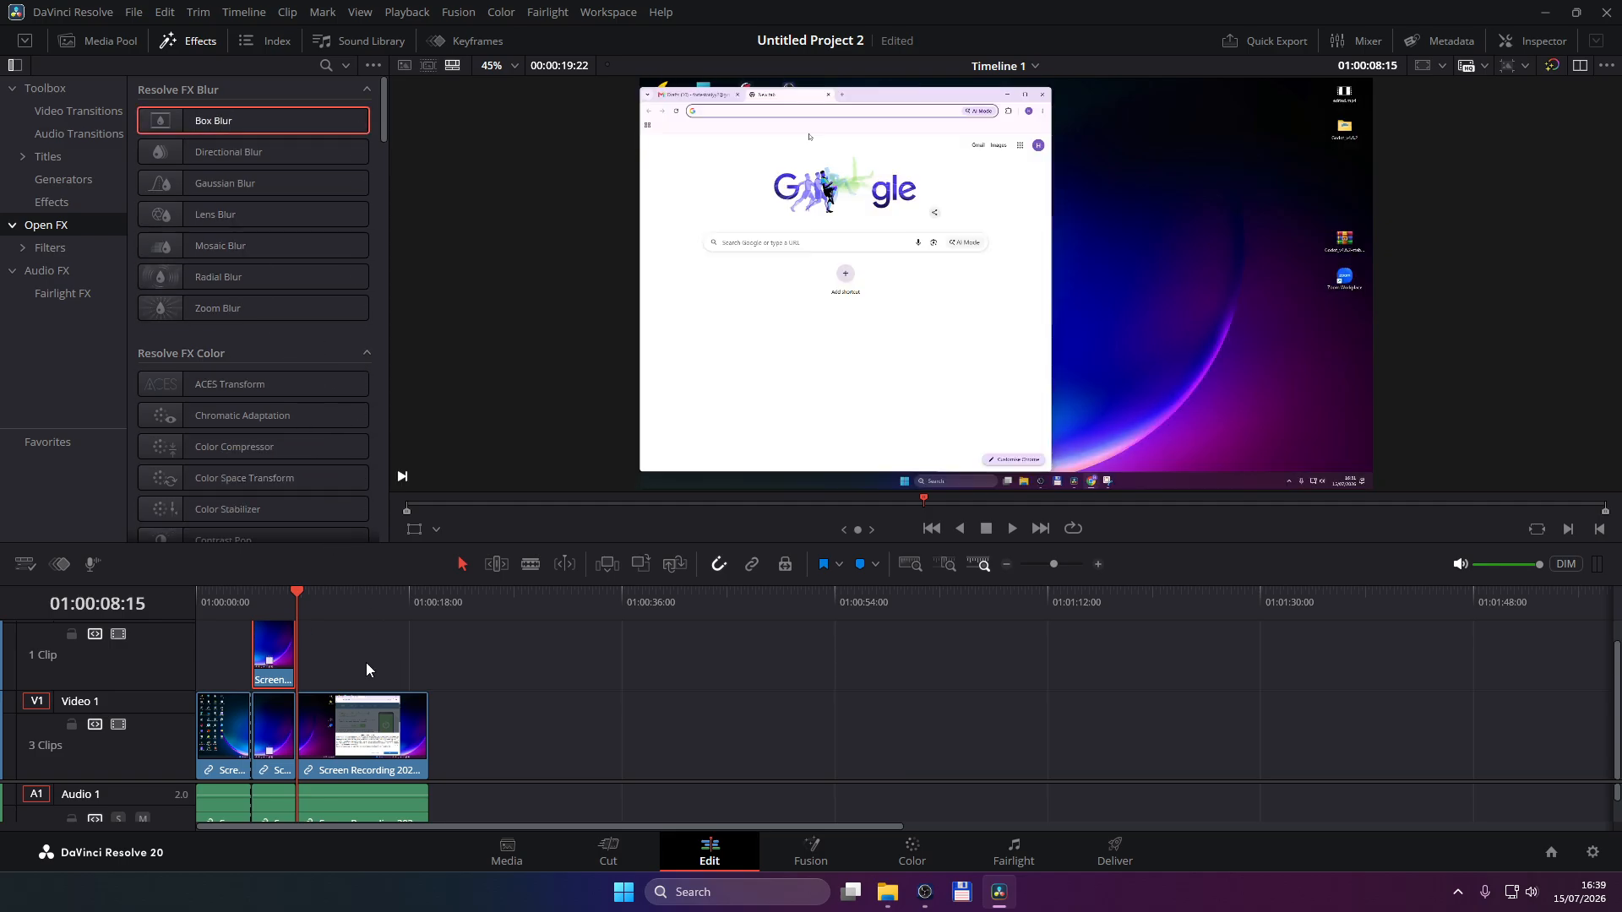
{"action": "left_click_drag", "start_coordinate": [203, 121], "coordinate": [251, 588]}
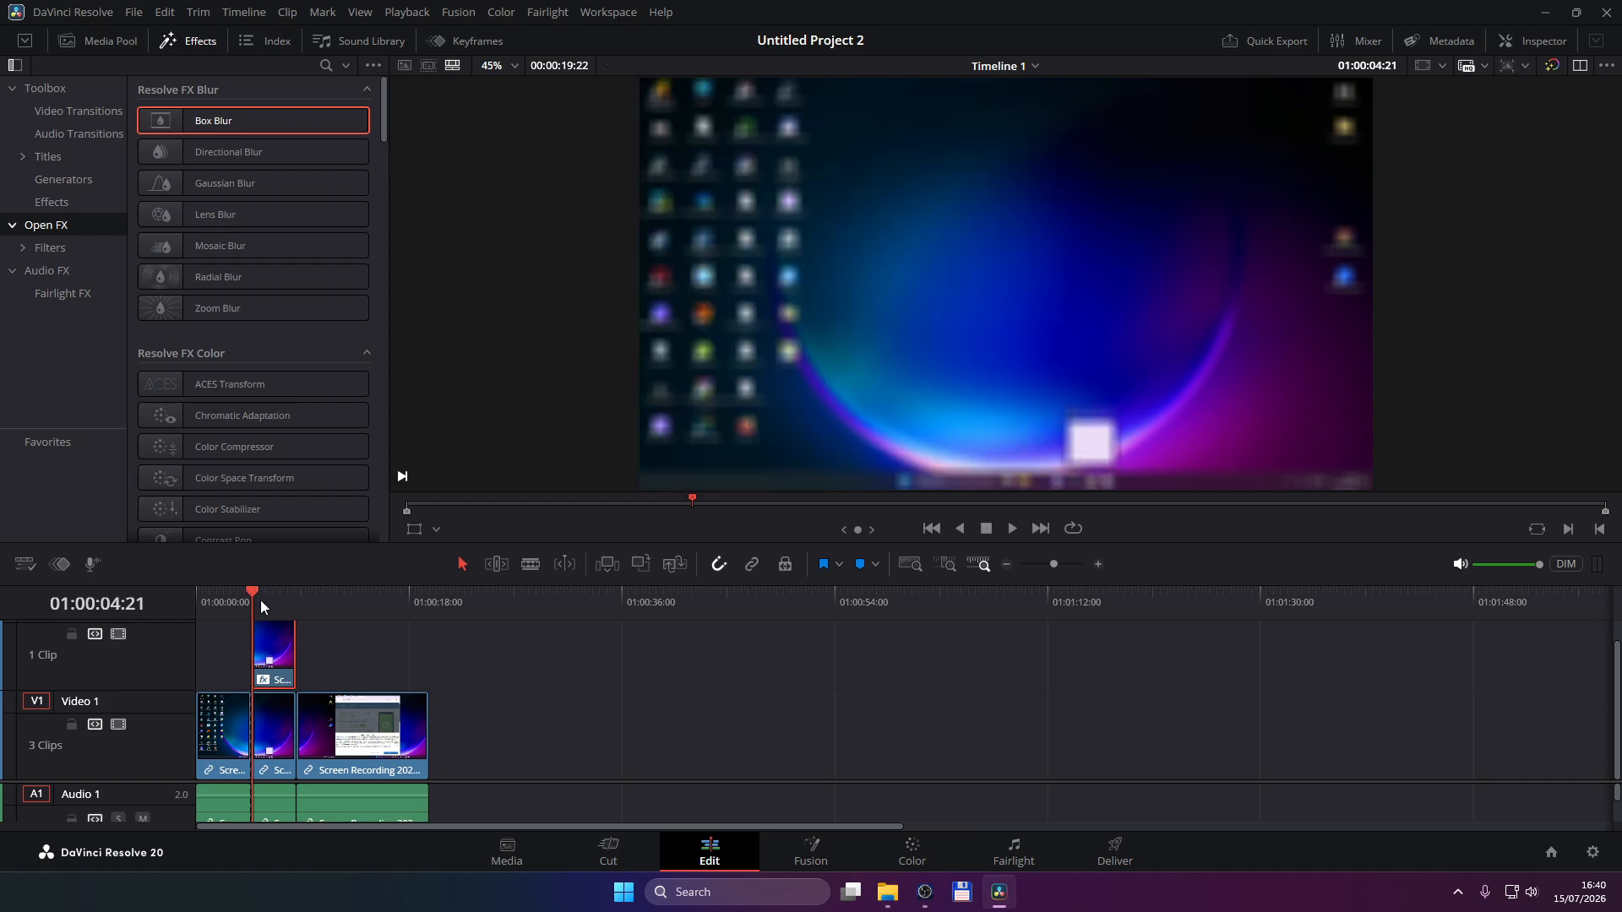
Step: Crop the blurred Video 2 clip to the email list at 01:00:05:19: Left 439.680, Right 894.720, Top 271.656, Bottom 296.450
{"action": "left_click_drag", "start_coordinate": [249, 590], "coordinate": [263, 592]}
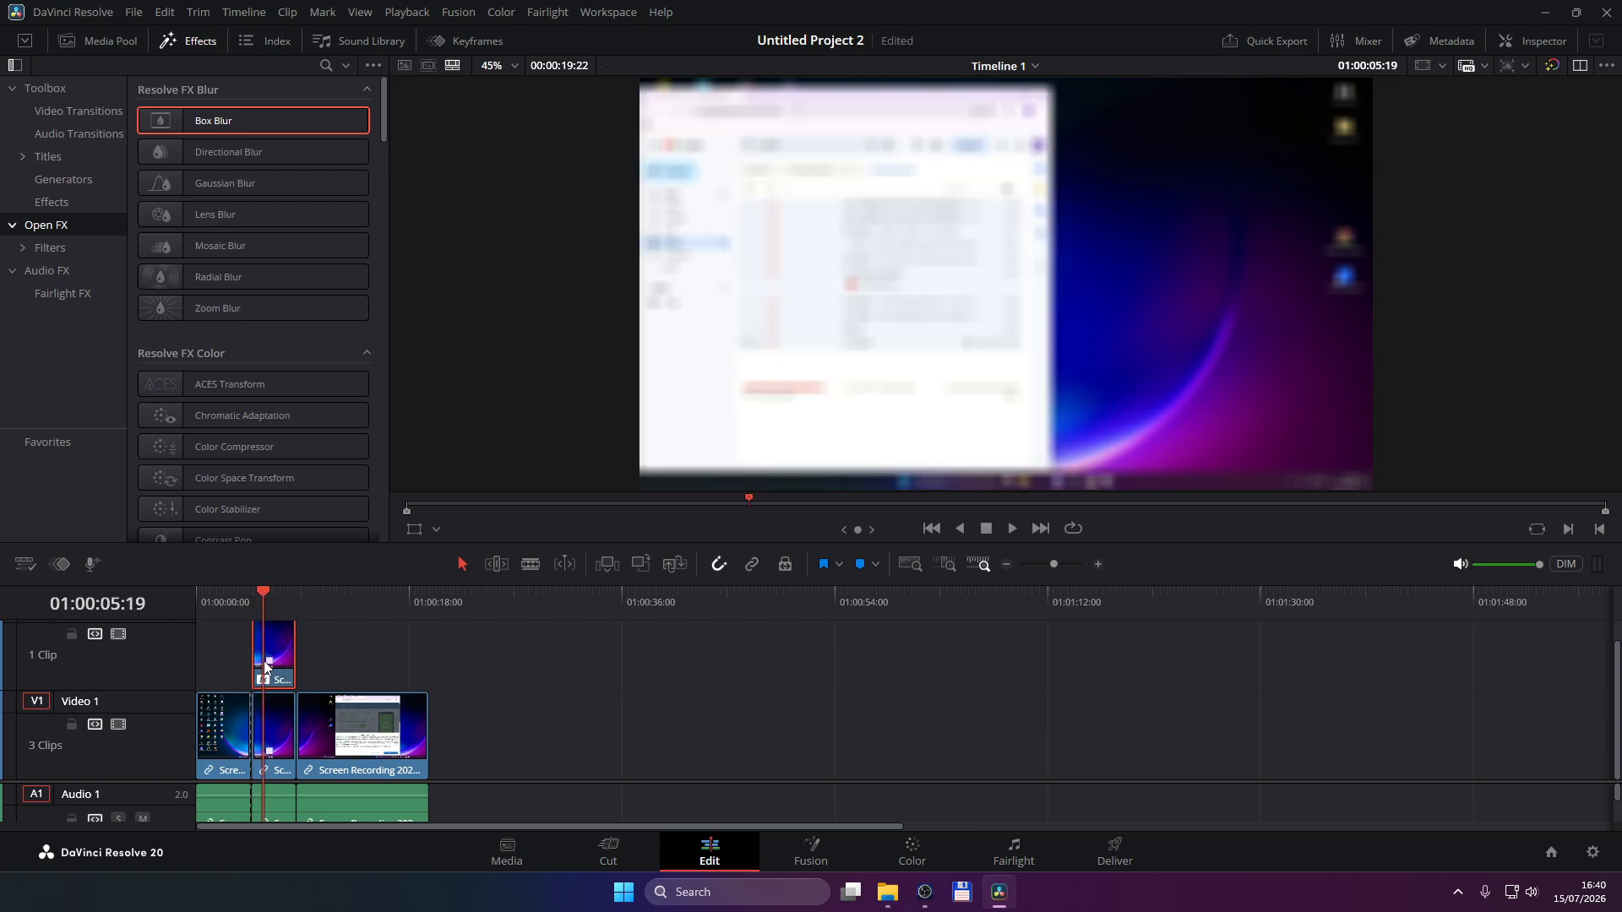
{"action": "left_click", "coordinate": [1514, 44]}
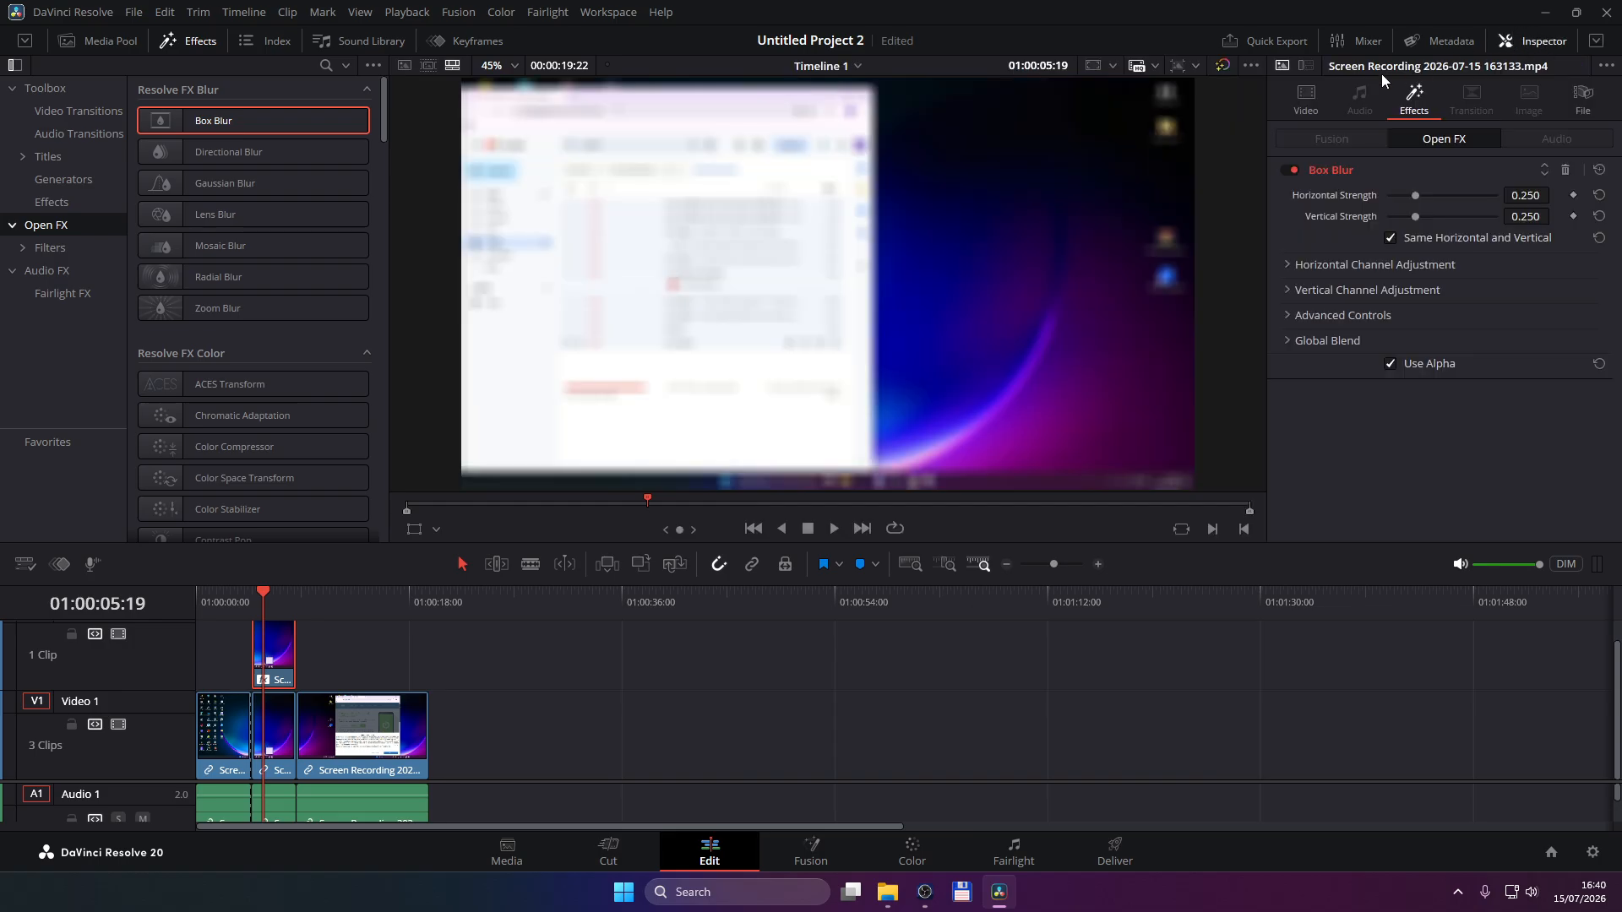
{"action": "left_click", "coordinate": [1315, 103]}
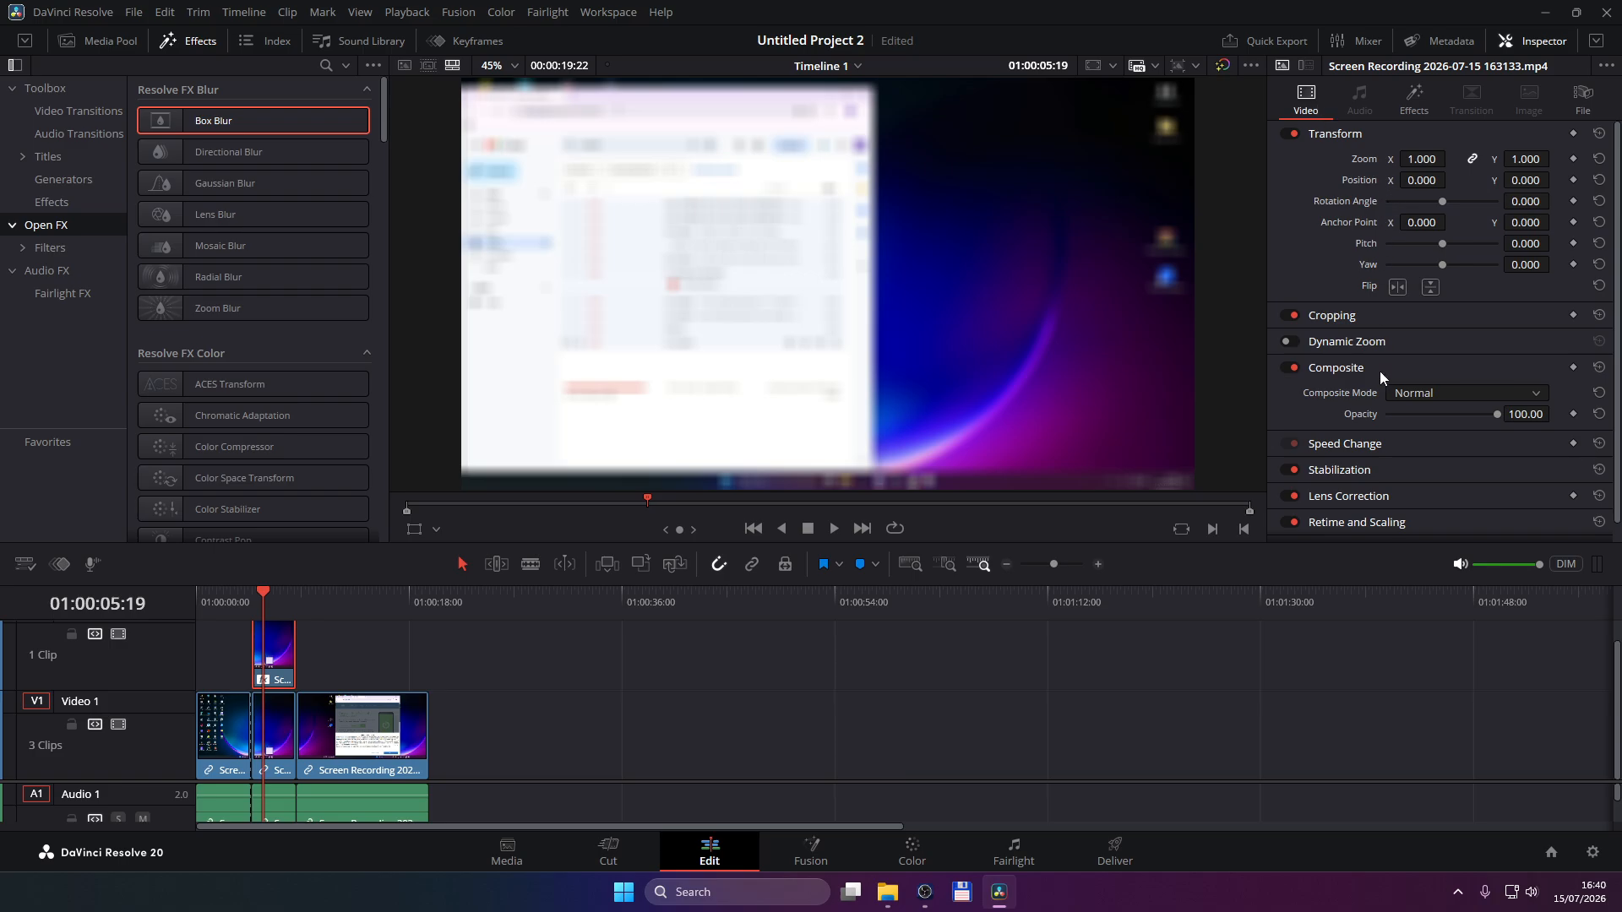
{"action": "left_click", "coordinate": [1483, 316]}
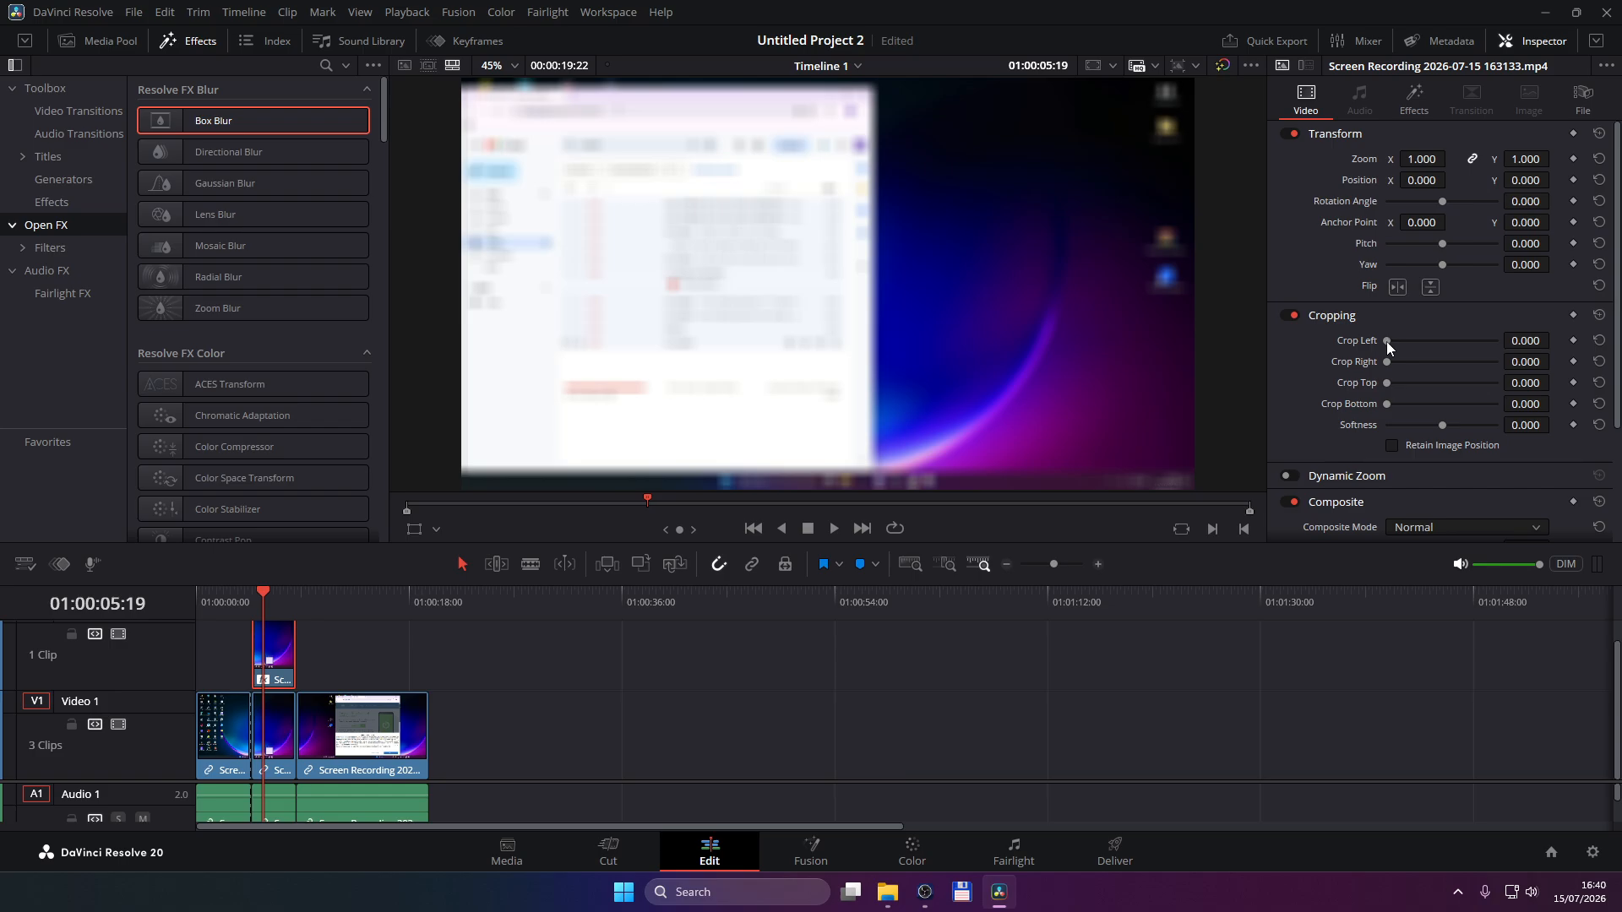
{"action": "left_click_drag", "start_coordinate": [1386, 342], "coordinate": [1416, 362]}
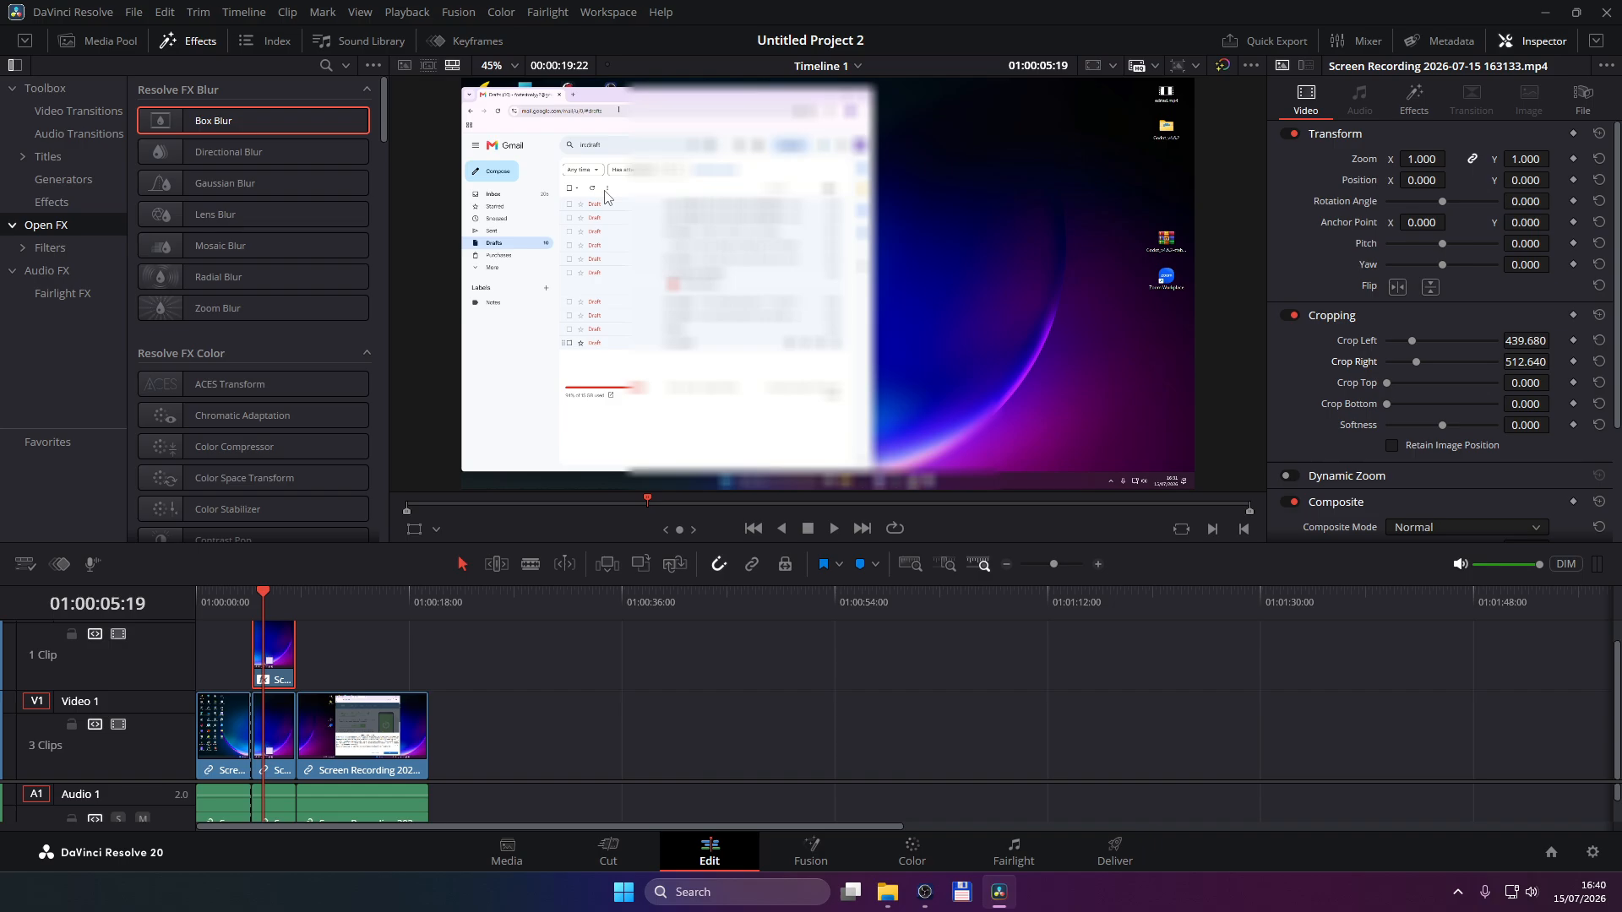
{"action": "left_click", "coordinate": [500, 67]}
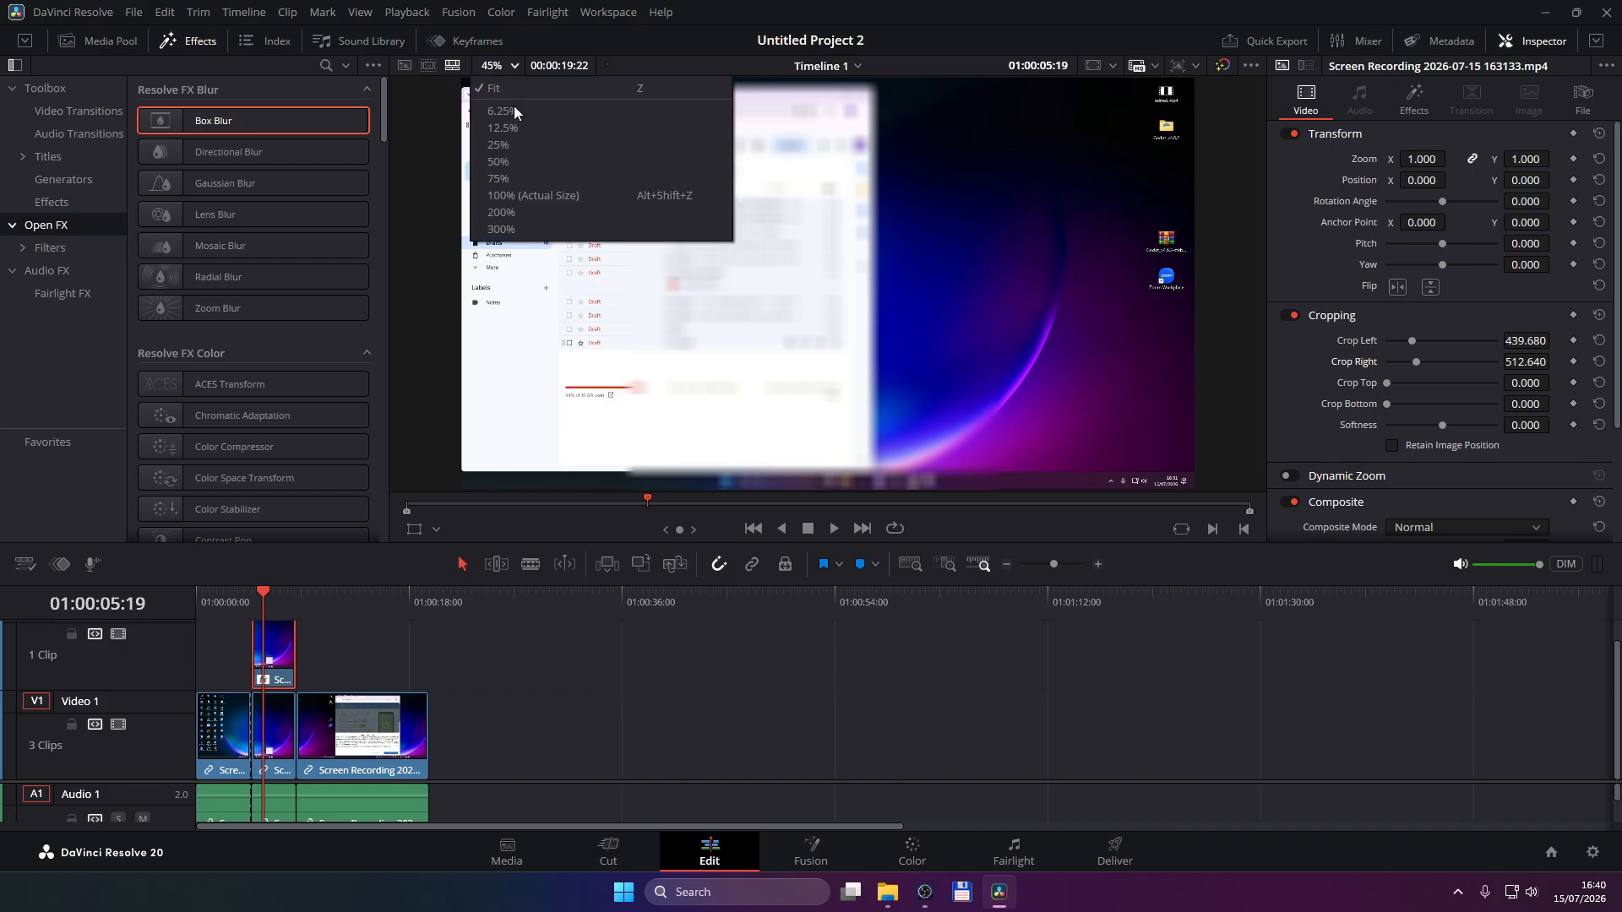
{"action": "left_click", "coordinate": [519, 180]}
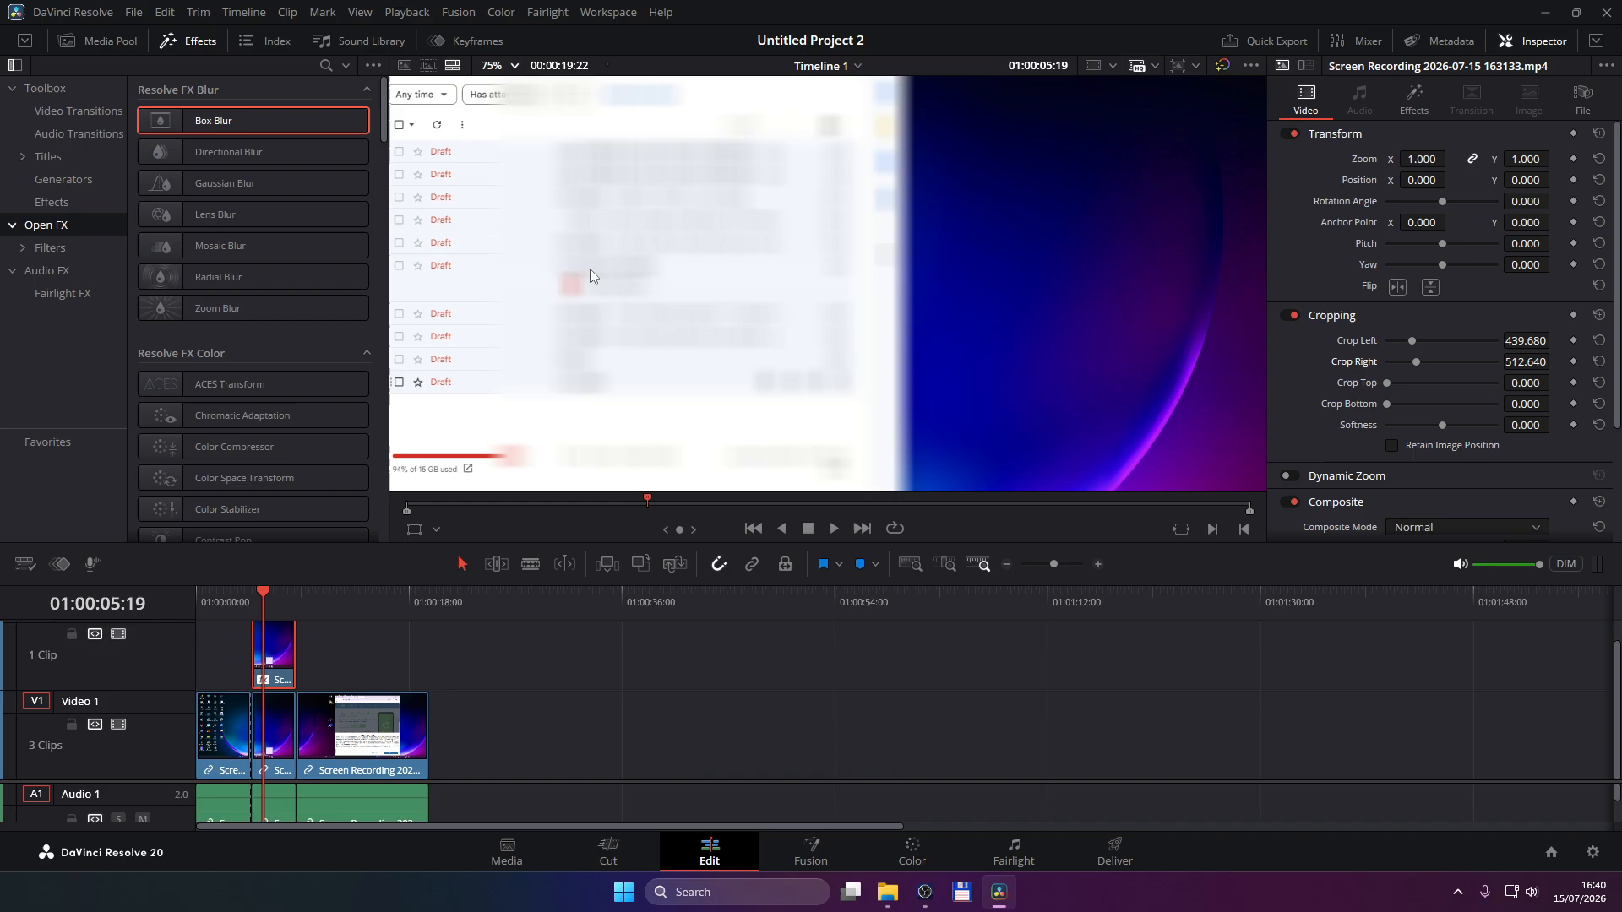
{"action": "left_click_drag", "start_coordinate": [1406, 336], "coordinate": [1412, 336]}
{"action": "left_click_drag", "start_coordinate": [1414, 361], "coordinate": [1416, 400]}
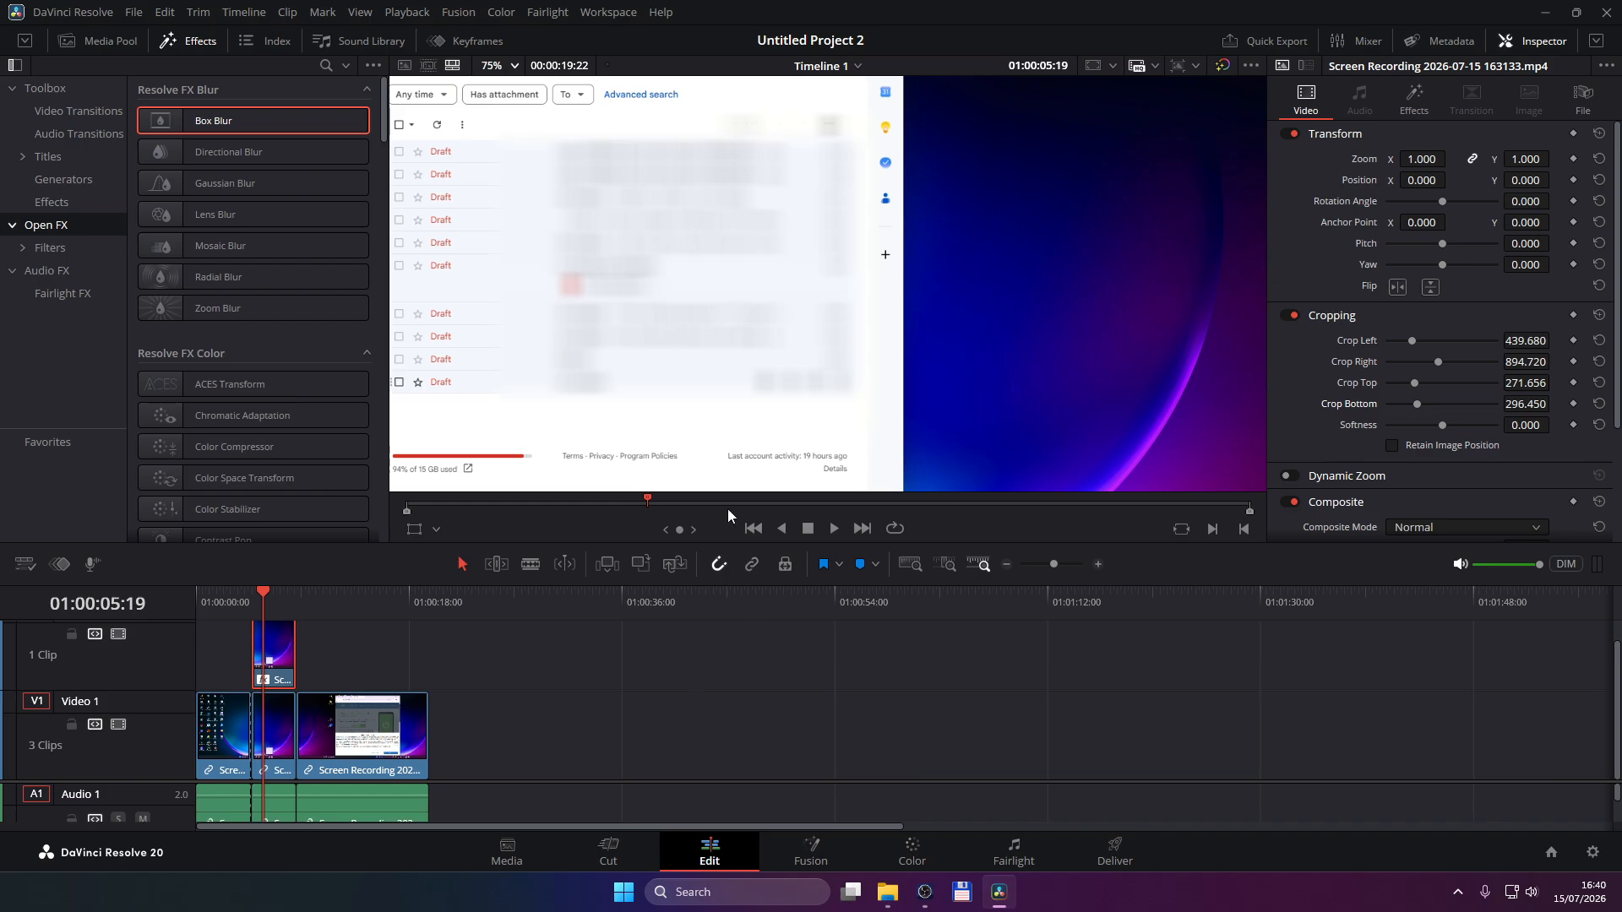
Step: Fit the whole frame in the viewer and play the timeline from 01:00:00:00 to check the blurred area
{"action": "left_click", "coordinate": [513, 65]}
{"action": "left_click", "coordinate": [528, 100]}
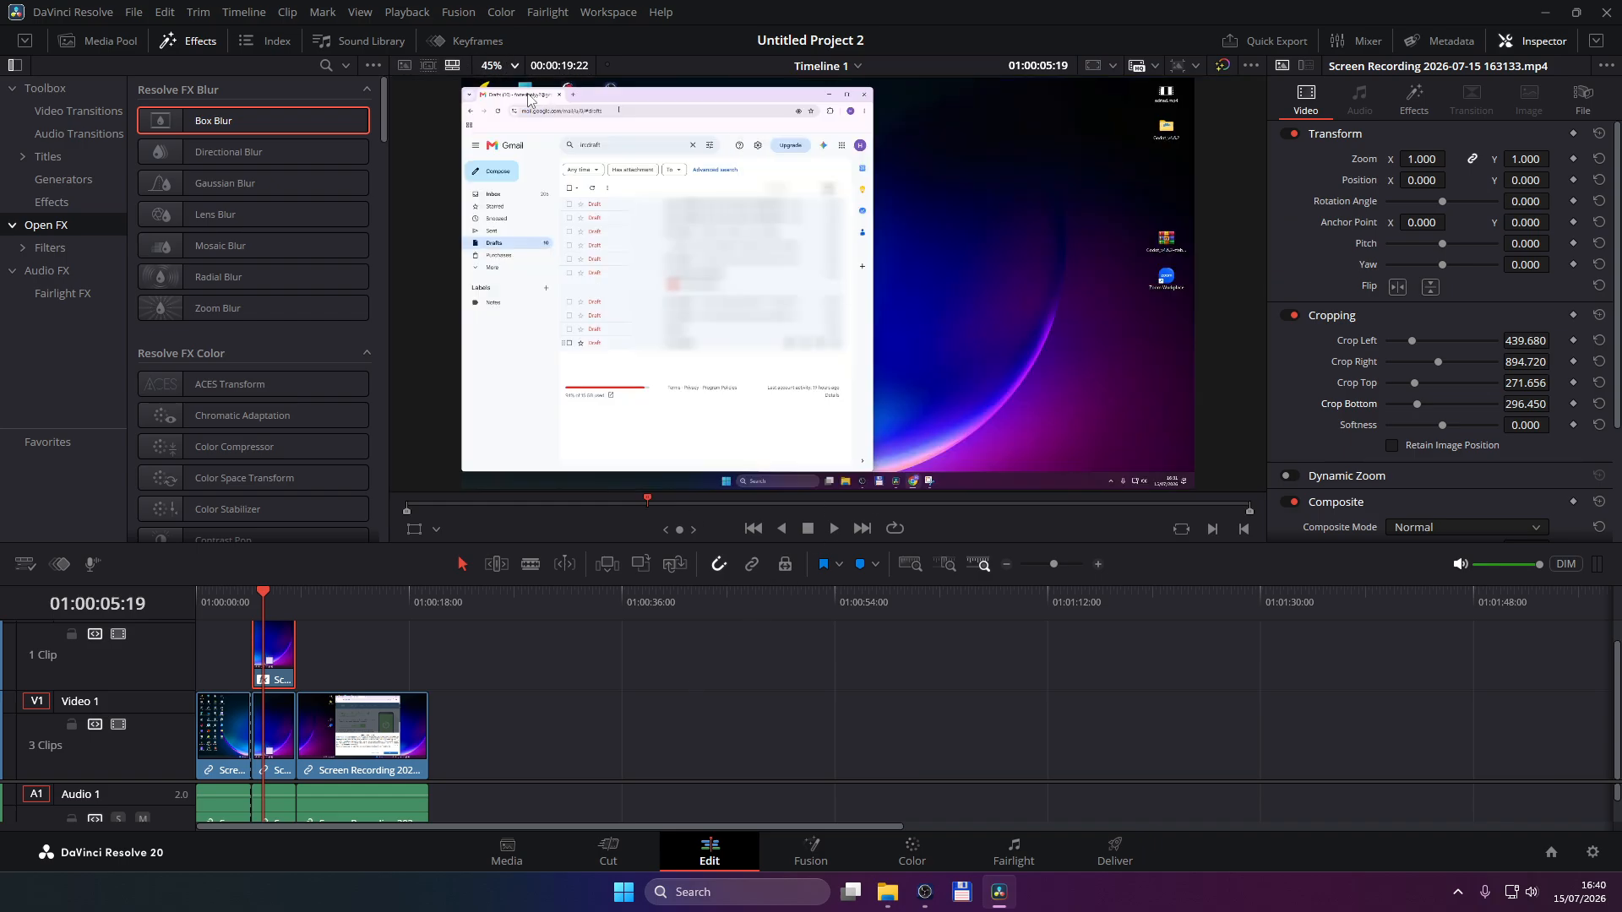
{"action": "left_click_drag", "start_coordinate": [266, 599], "coordinate": [197, 600]}
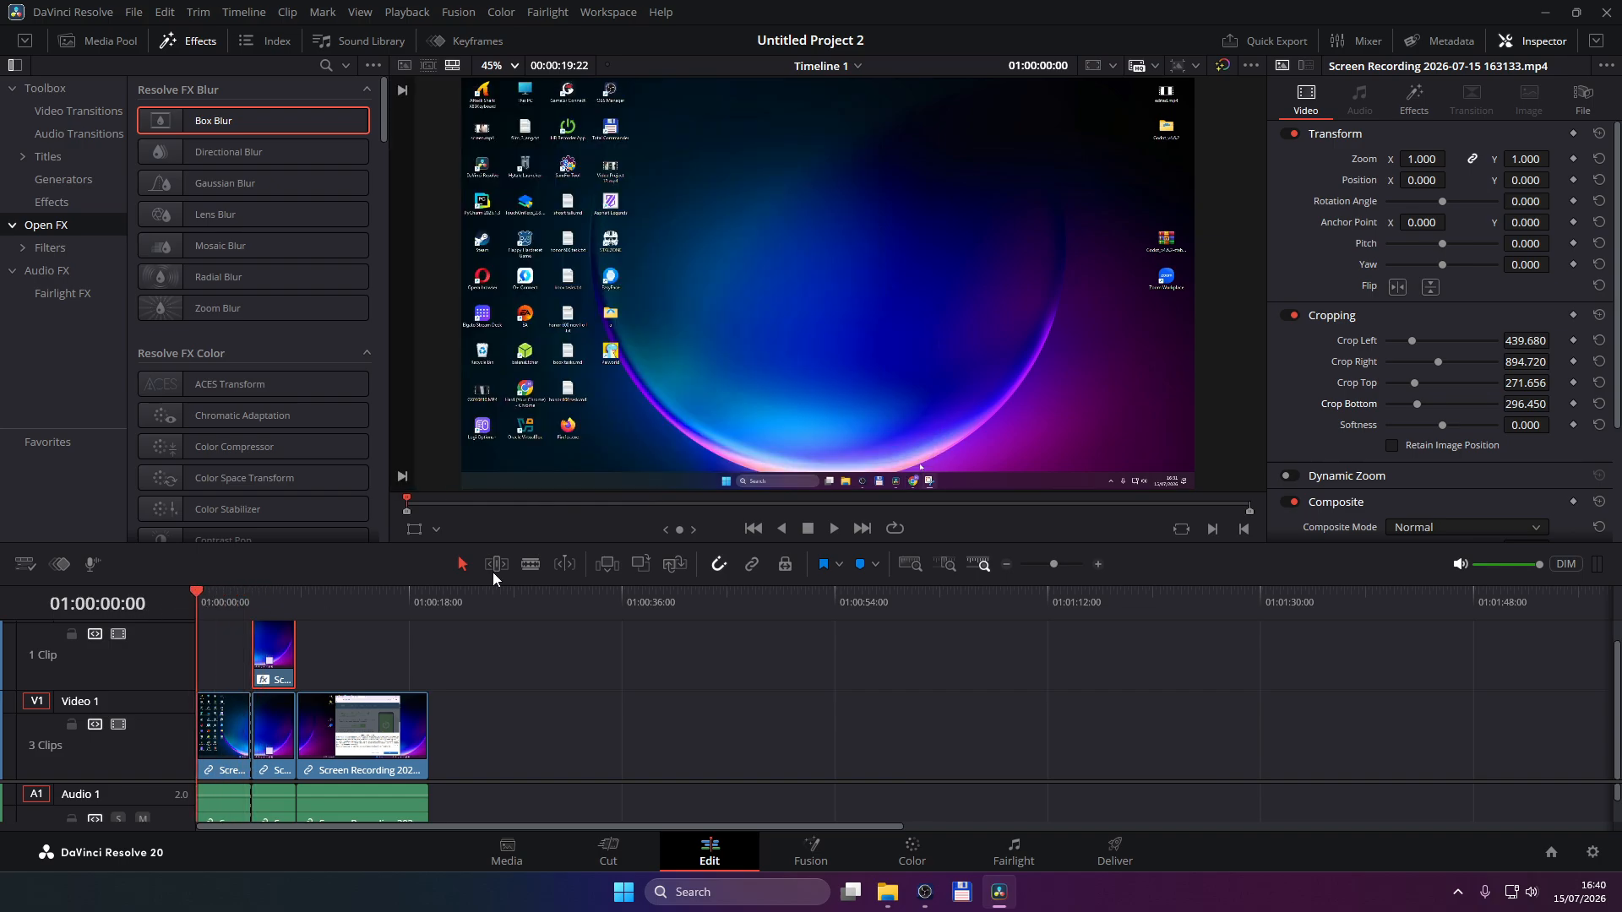
{"action": "left_click", "coordinate": [833, 529]}
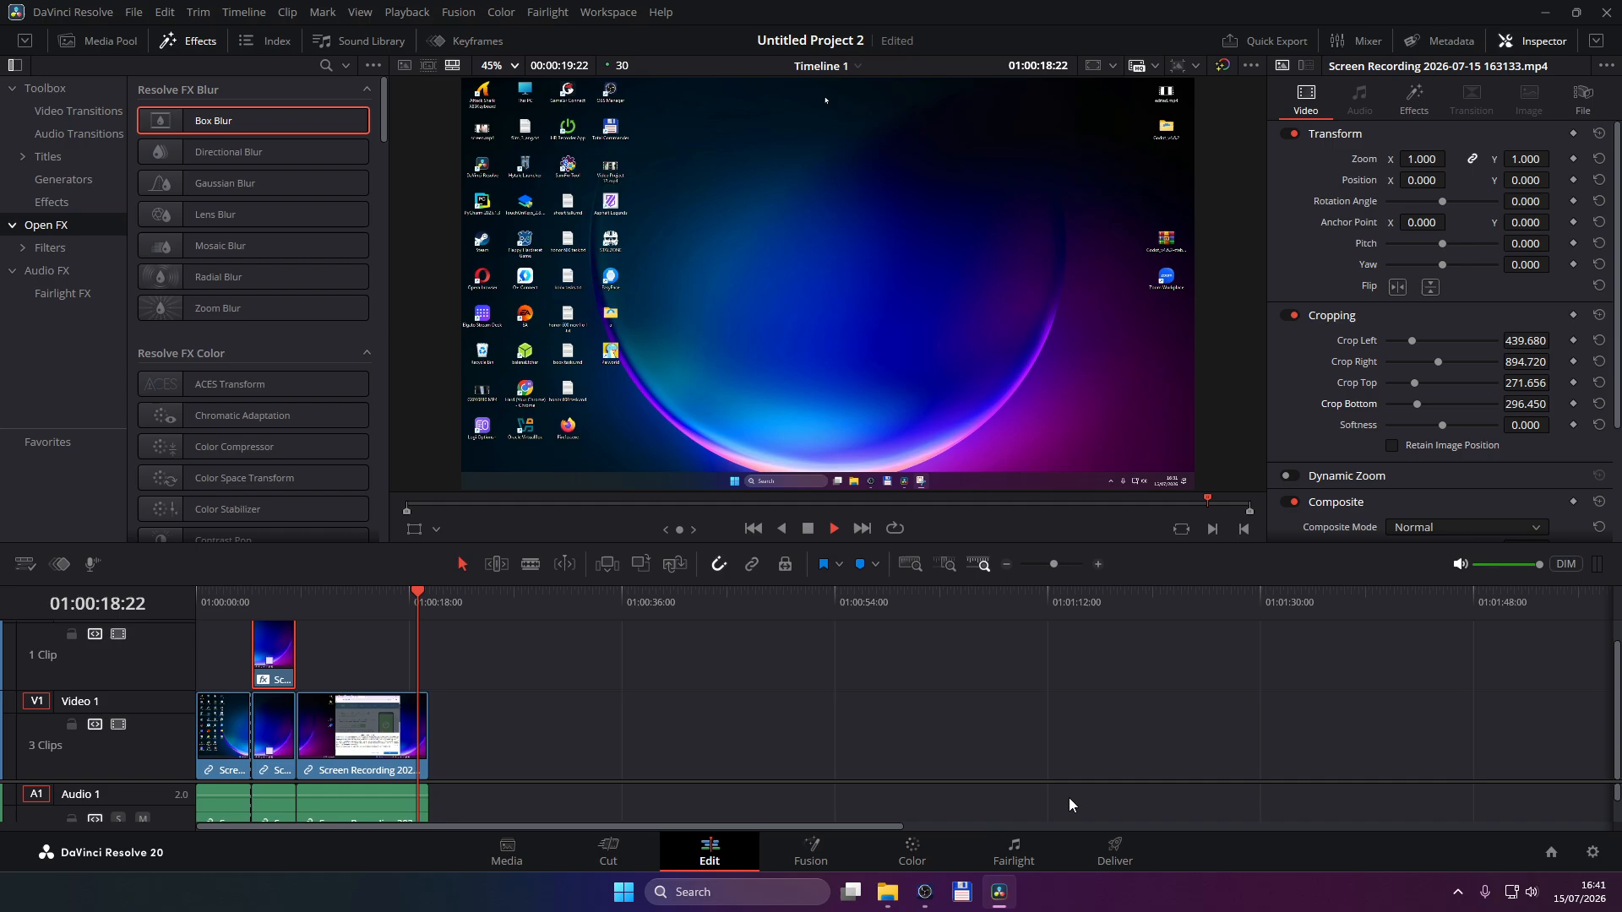
Step: Set up the export on the Deliver page with the file name test and the Desktop as its location
{"action": "left_click", "coordinate": [1117, 851]}
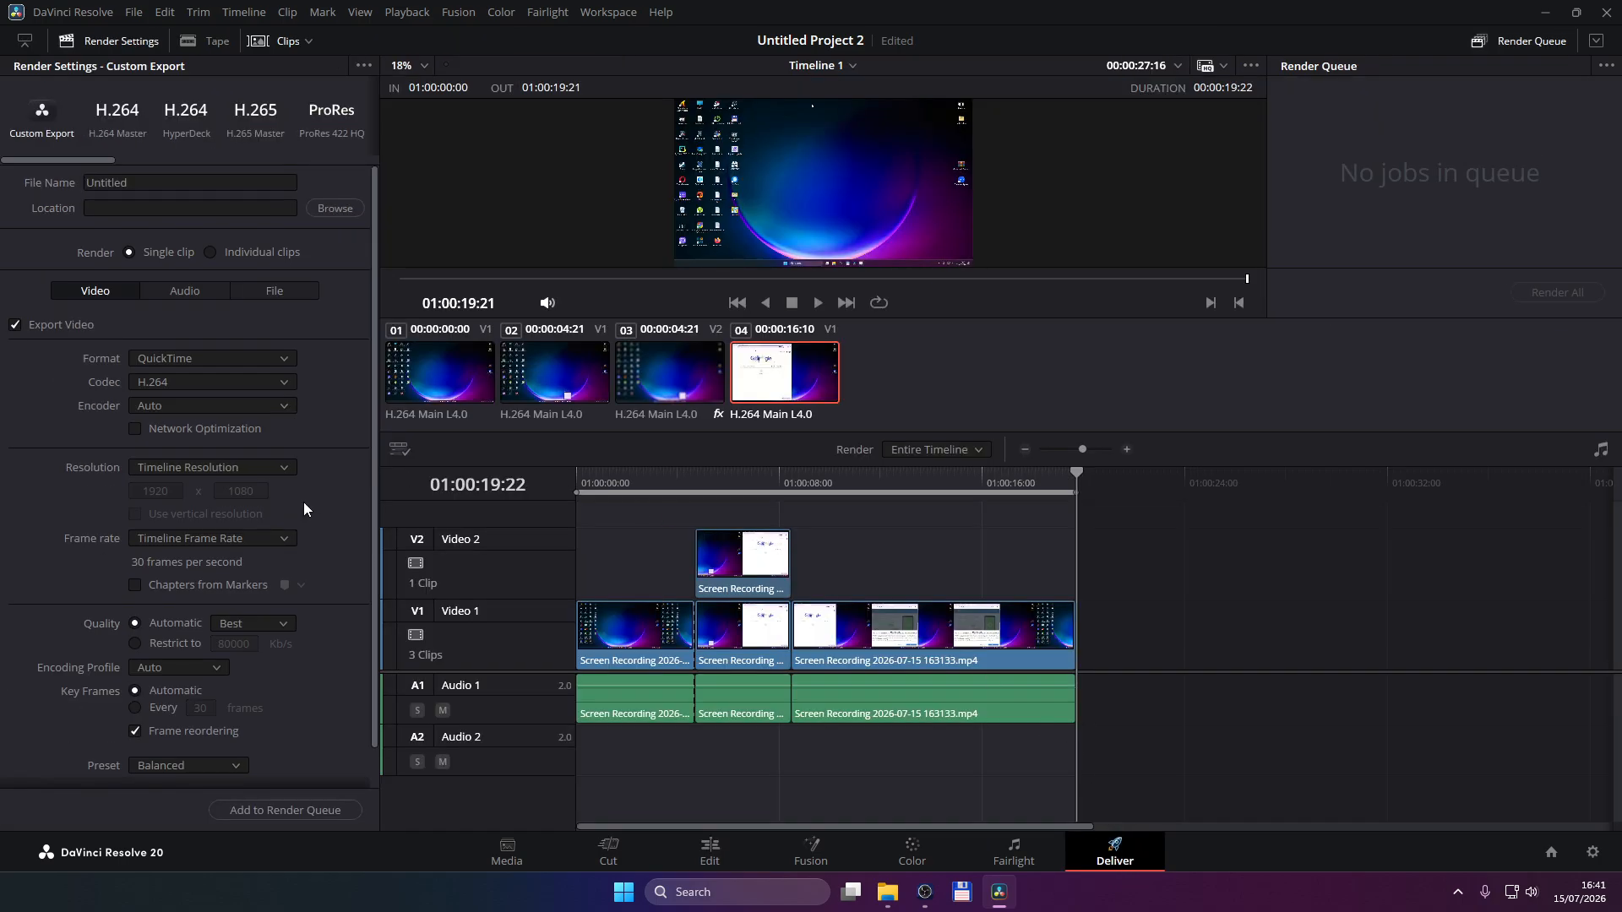
{"action": "left_click", "coordinate": [60, 184]}
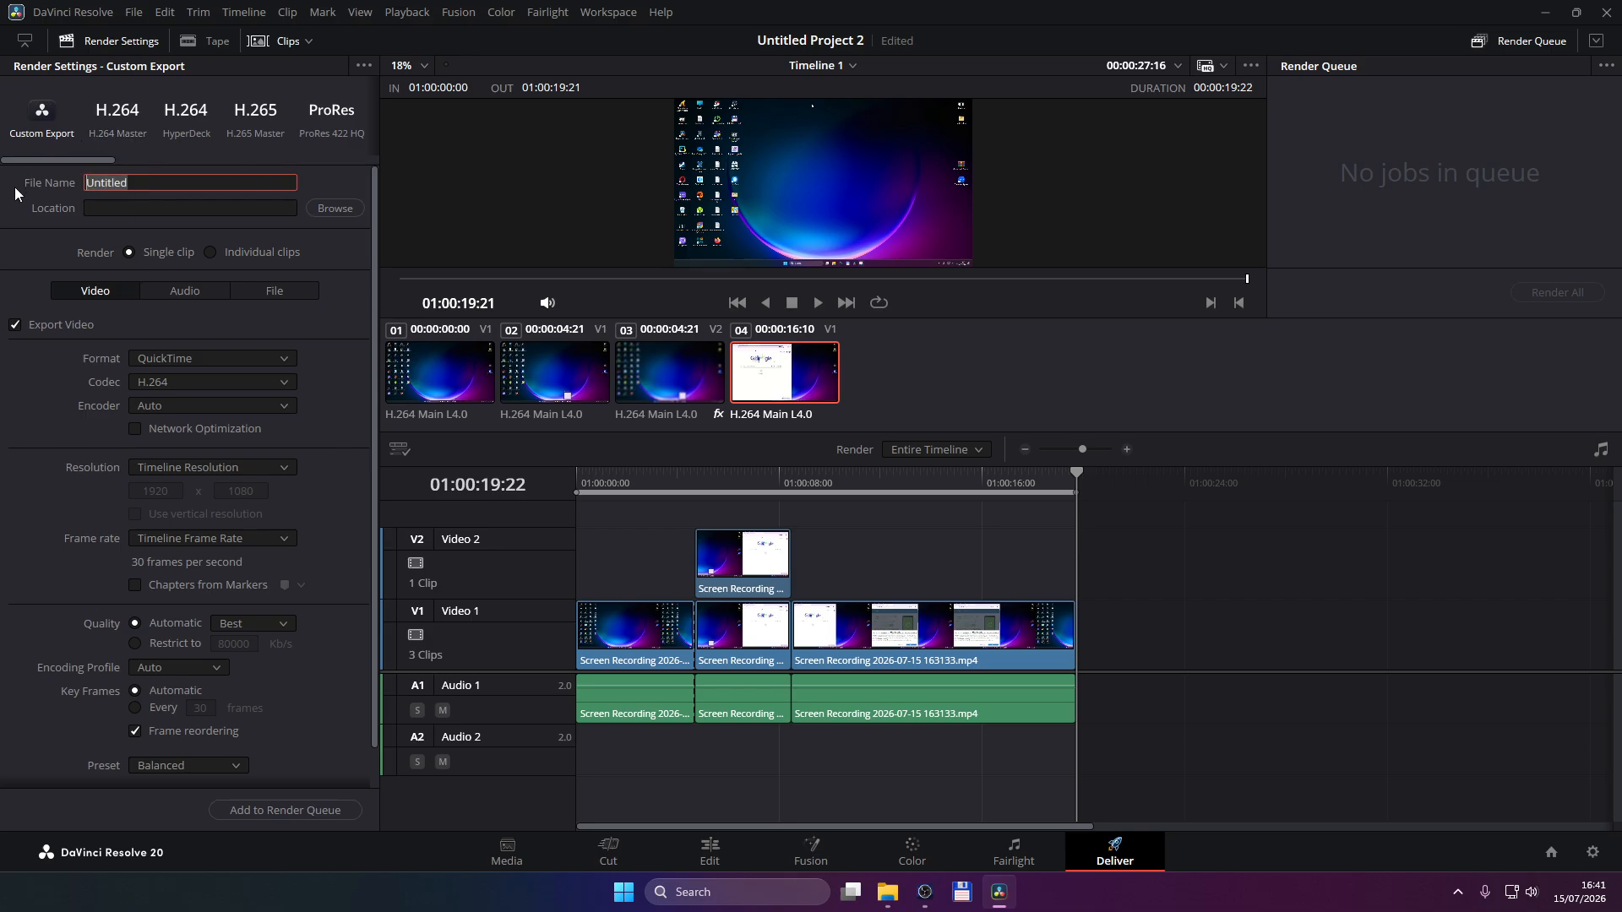
{"action": "type", "text": "test"}
{"action": "left_click", "coordinate": [309, 209]}
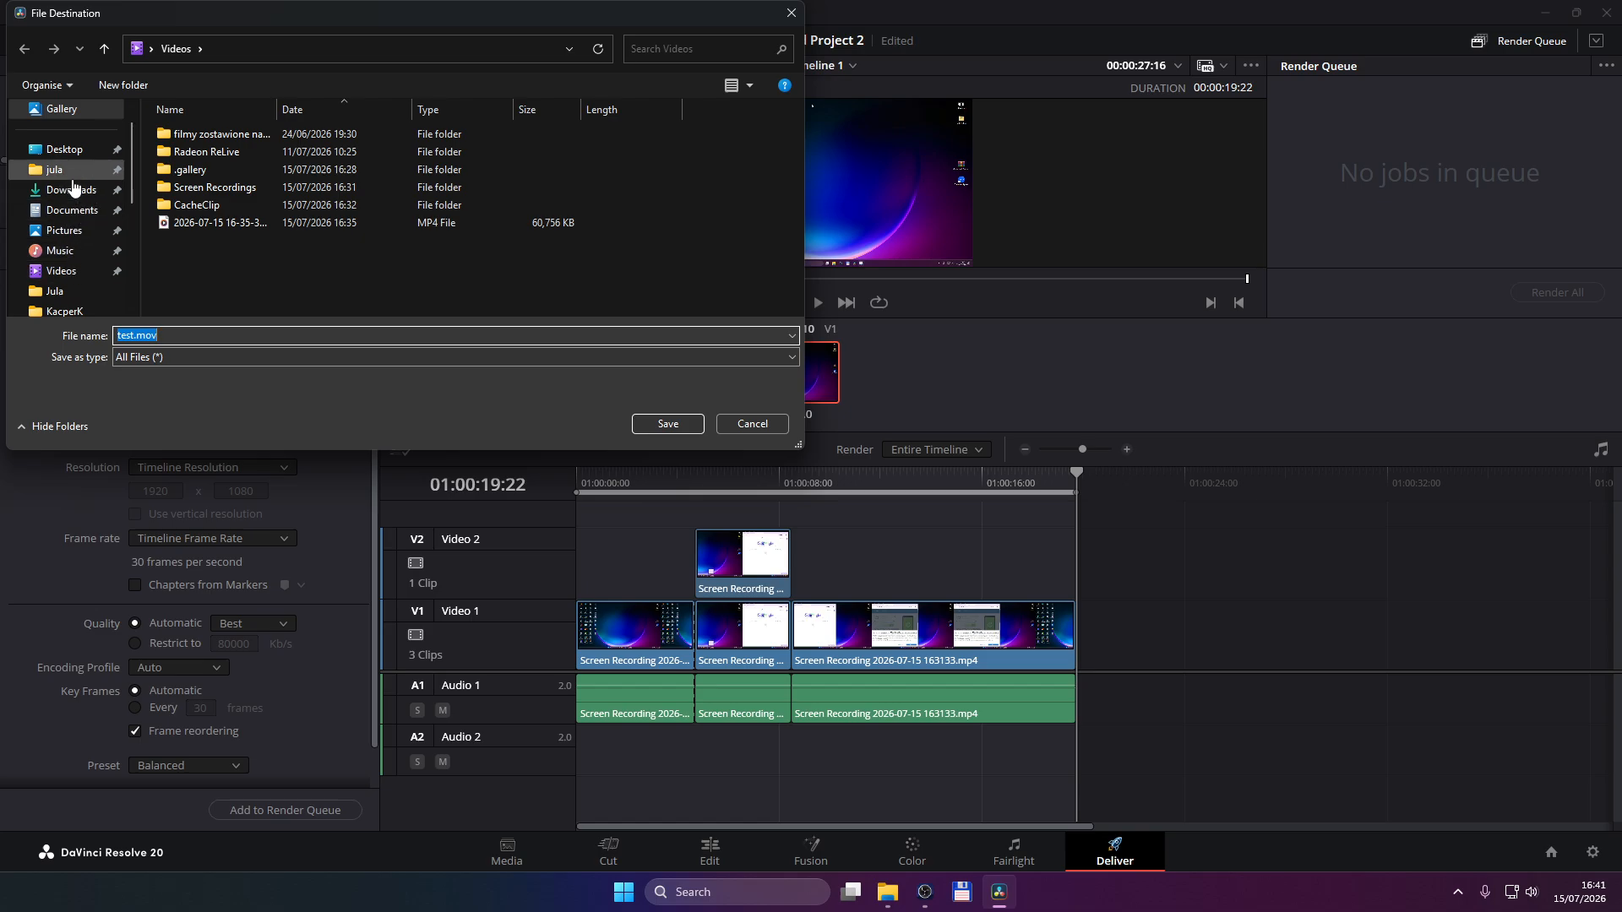
{"action": "left_click", "coordinate": [75, 149]}
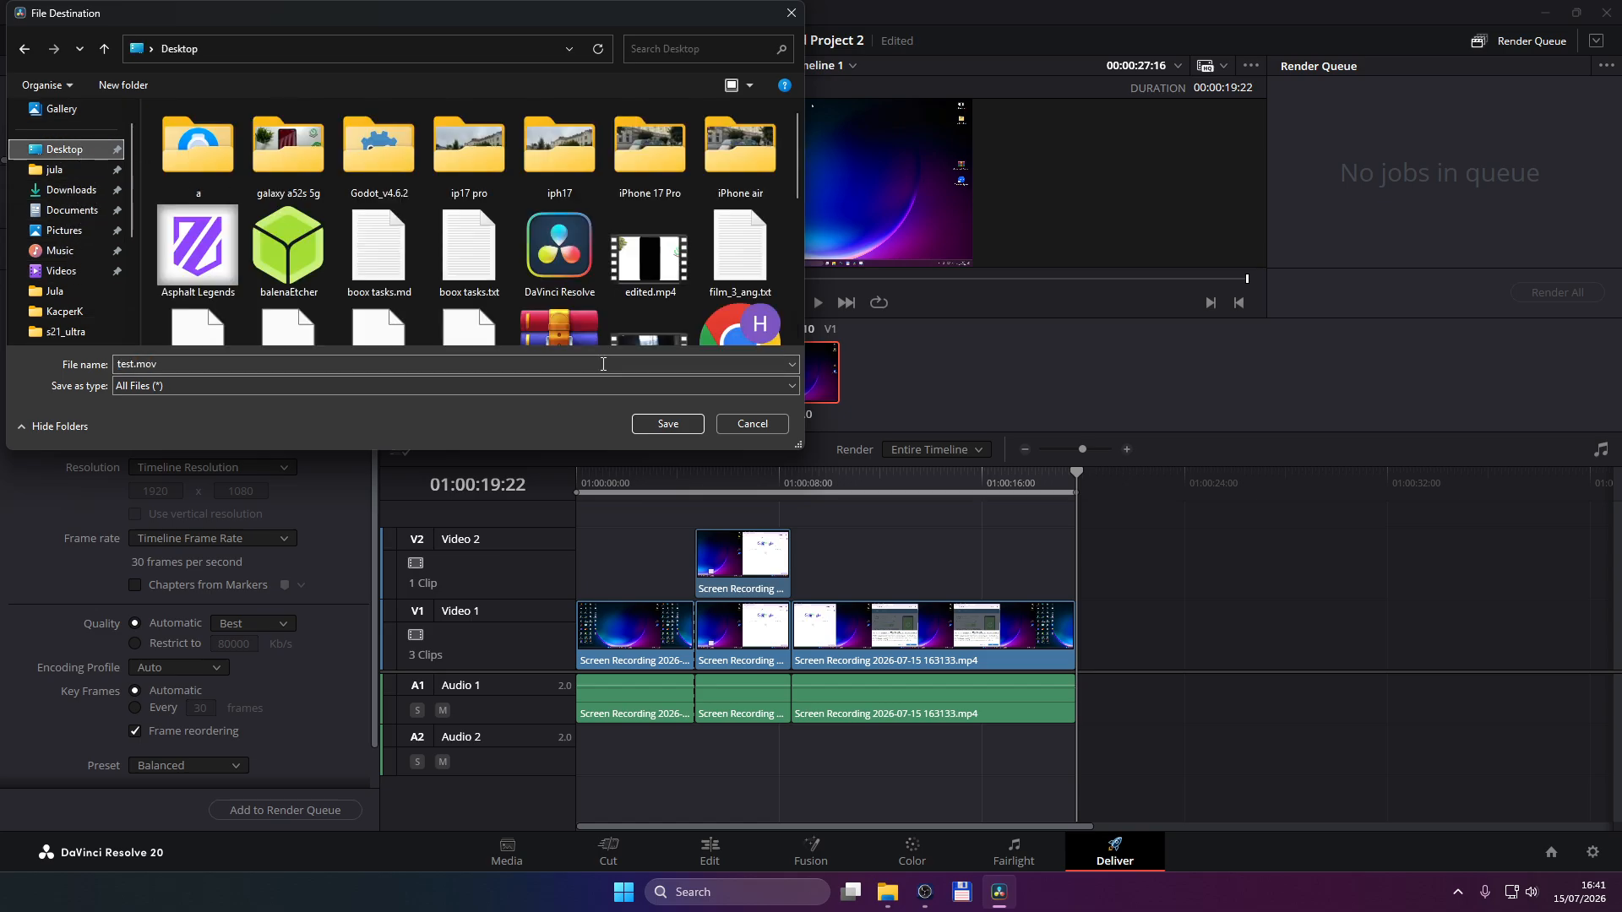
{"action": "left_click", "coordinate": [666, 424]}
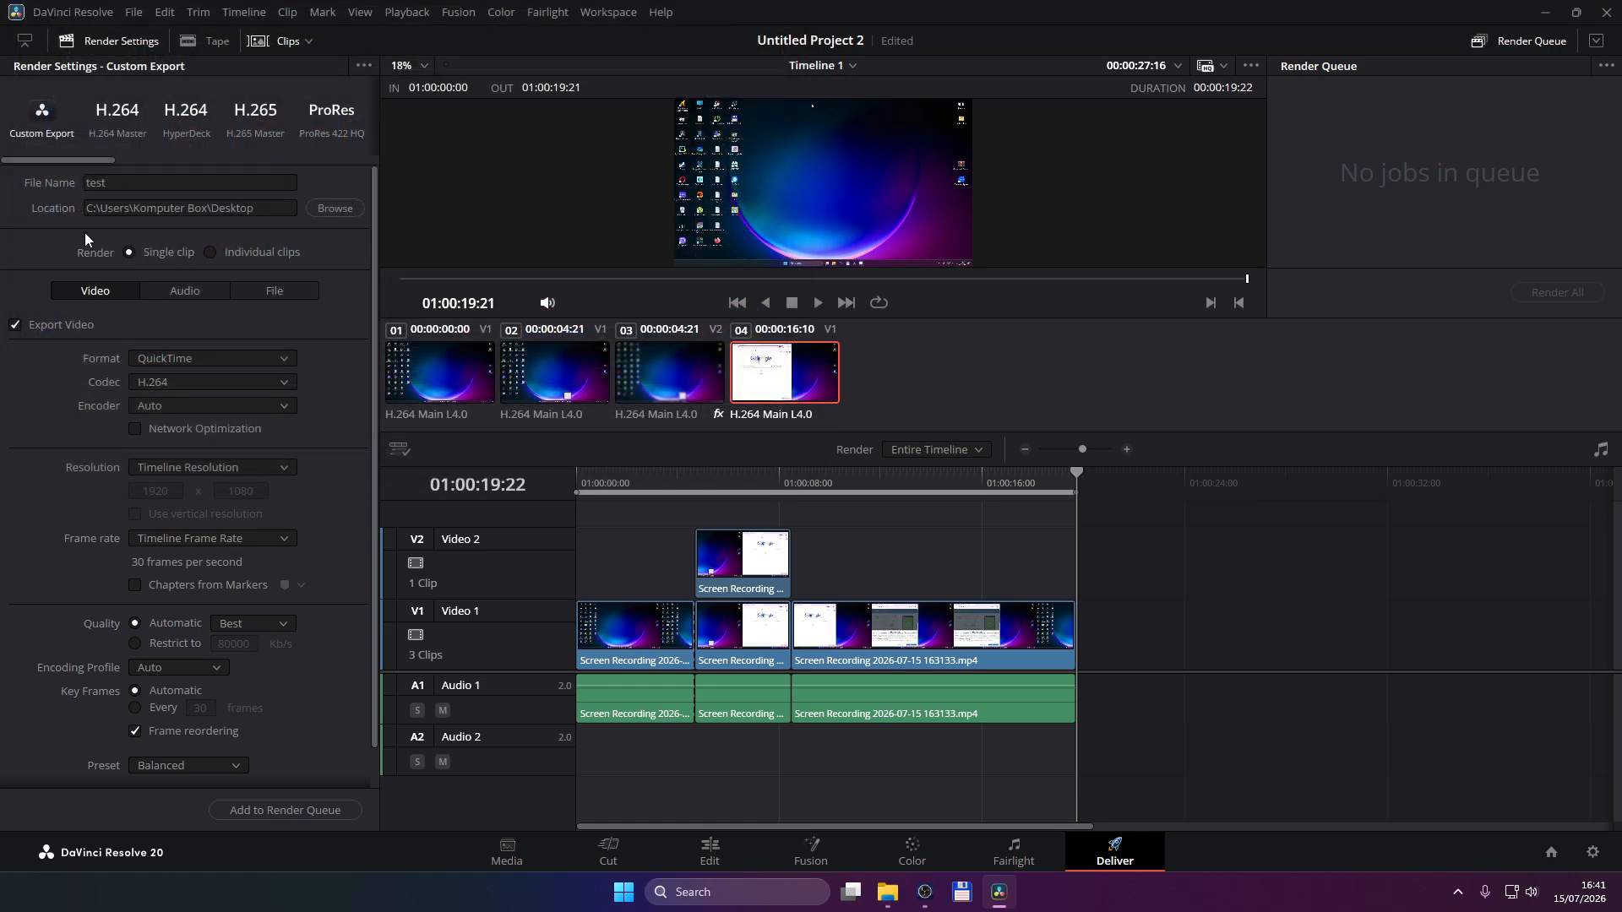
Step: Set the export format to MP4 with the H.264 codec
{"action": "left_click", "coordinate": [166, 356]}
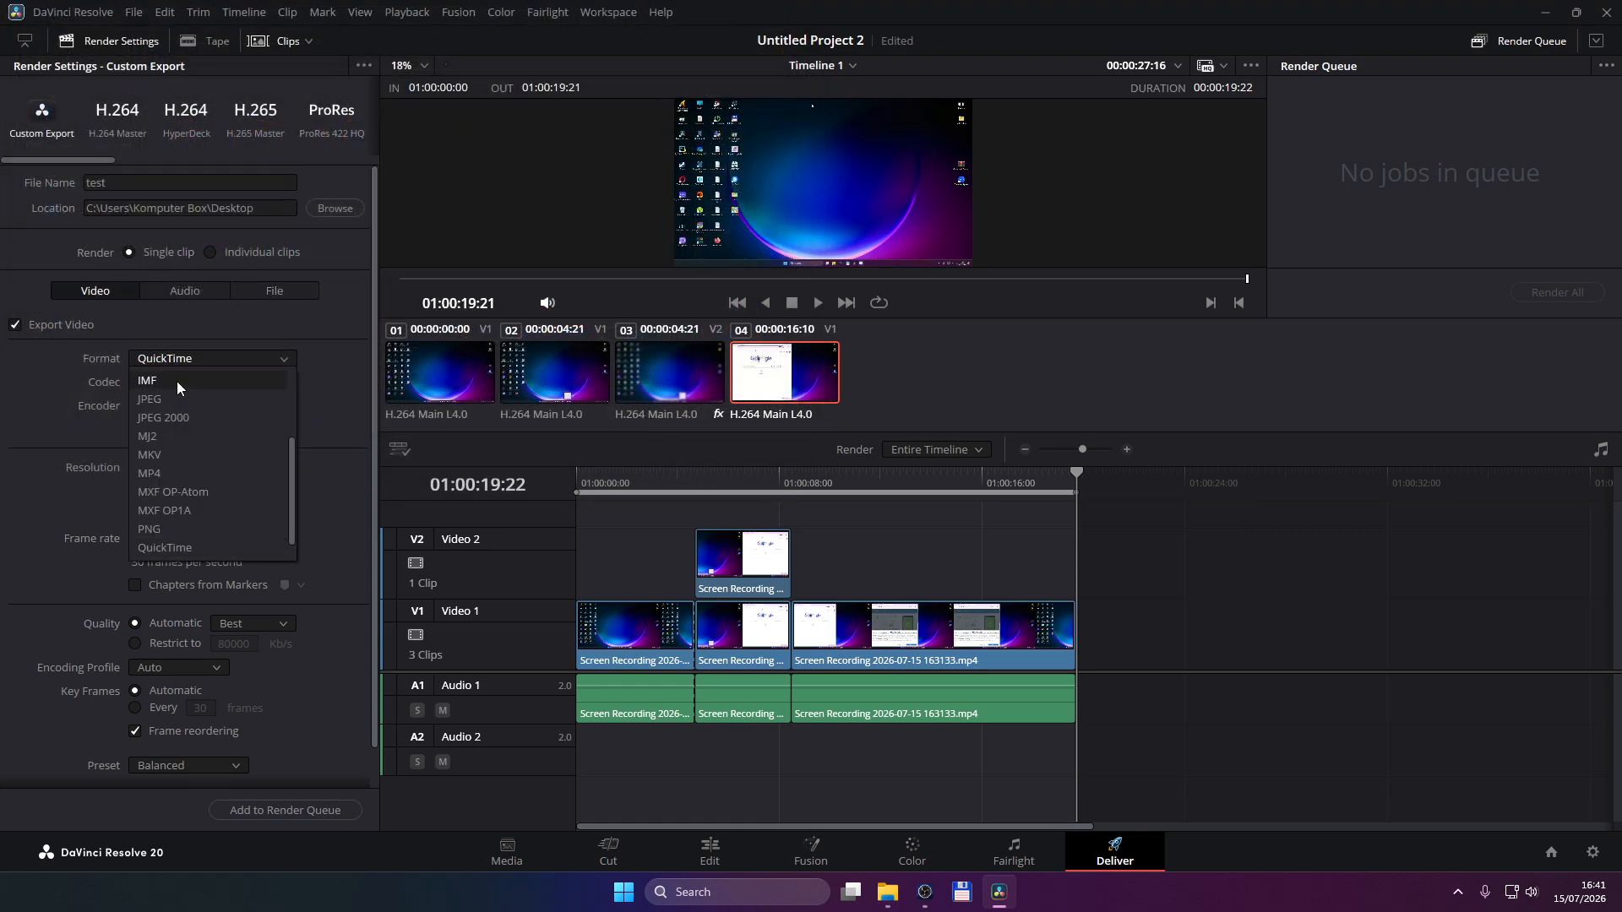
{"action": "left_click", "coordinate": [179, 474]}
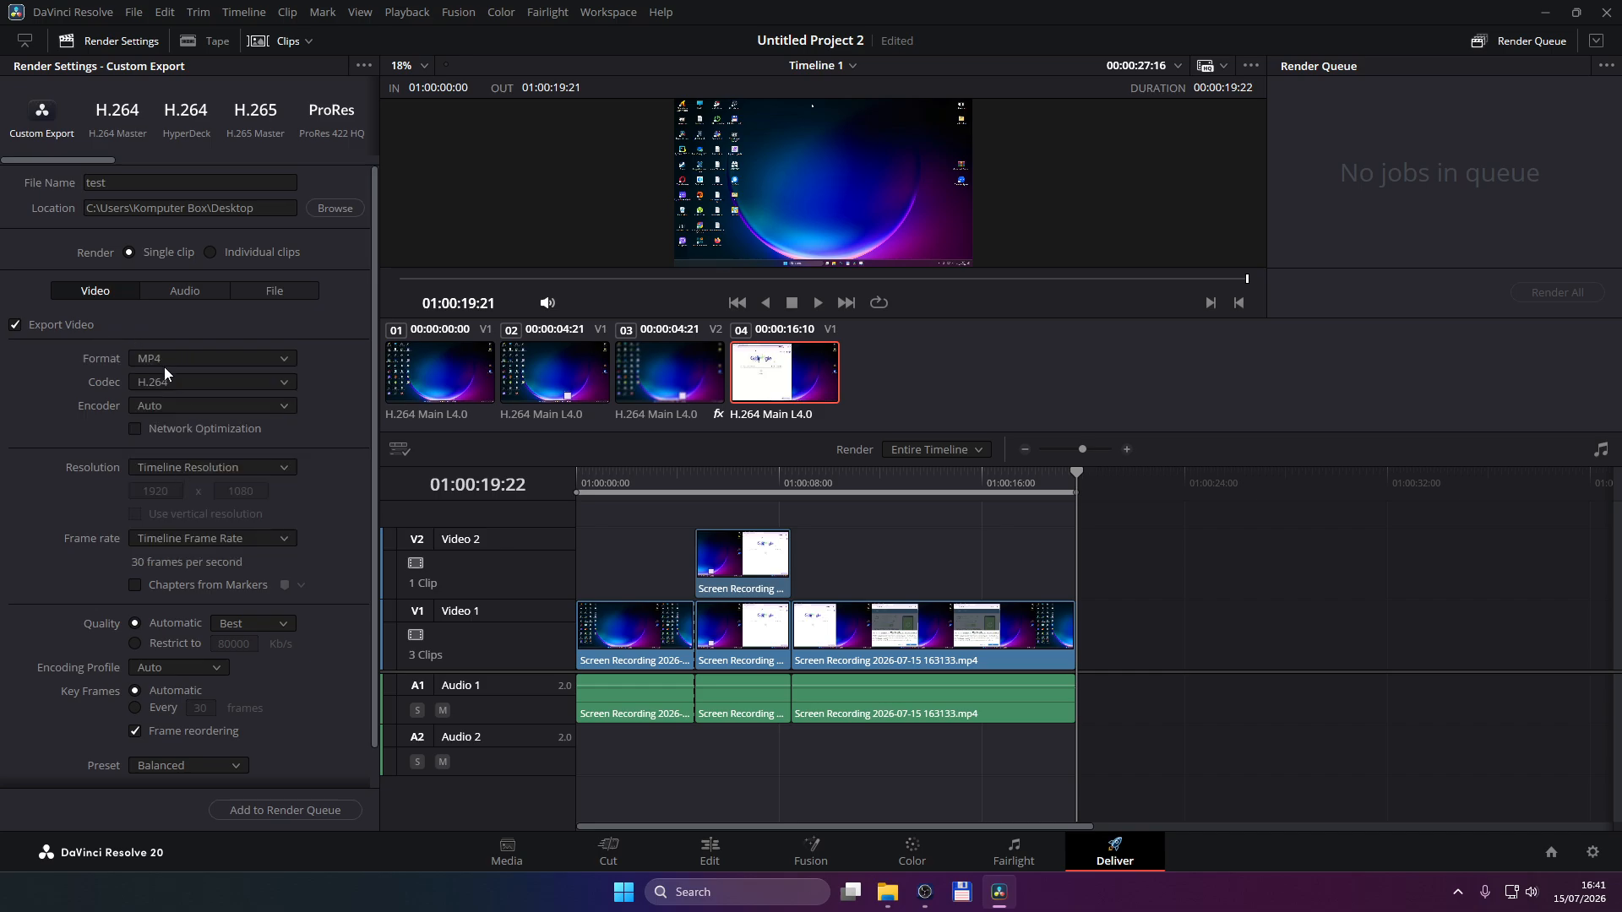
{"action": "left_click", "coordinate": [191, 379]}
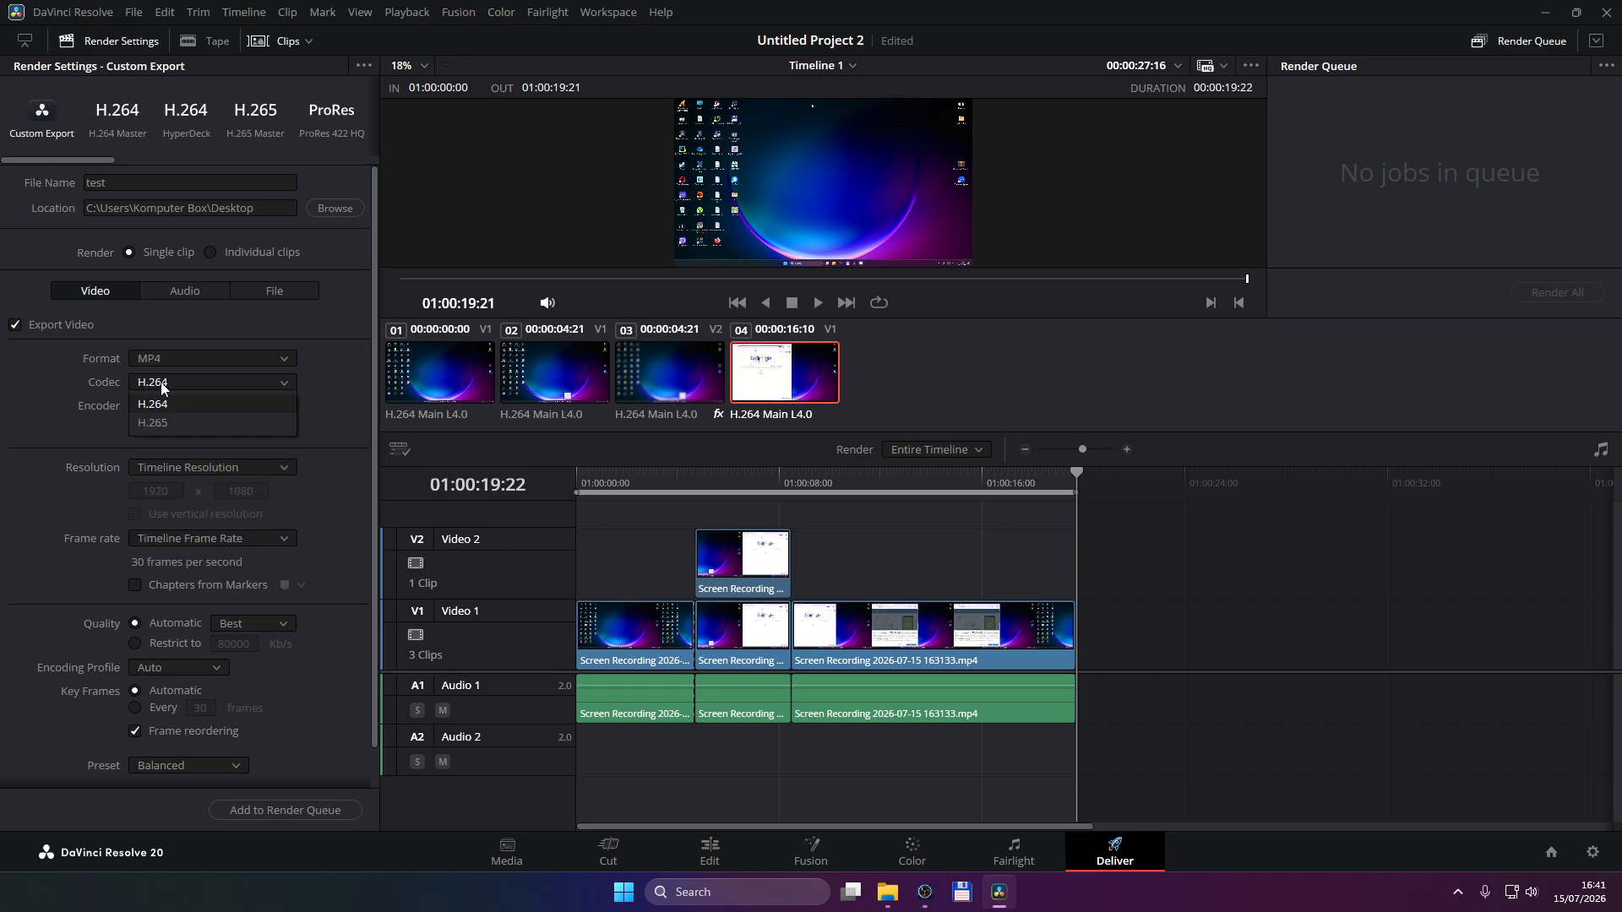
{"action": "left_click", "coordinate": [154, 402]}
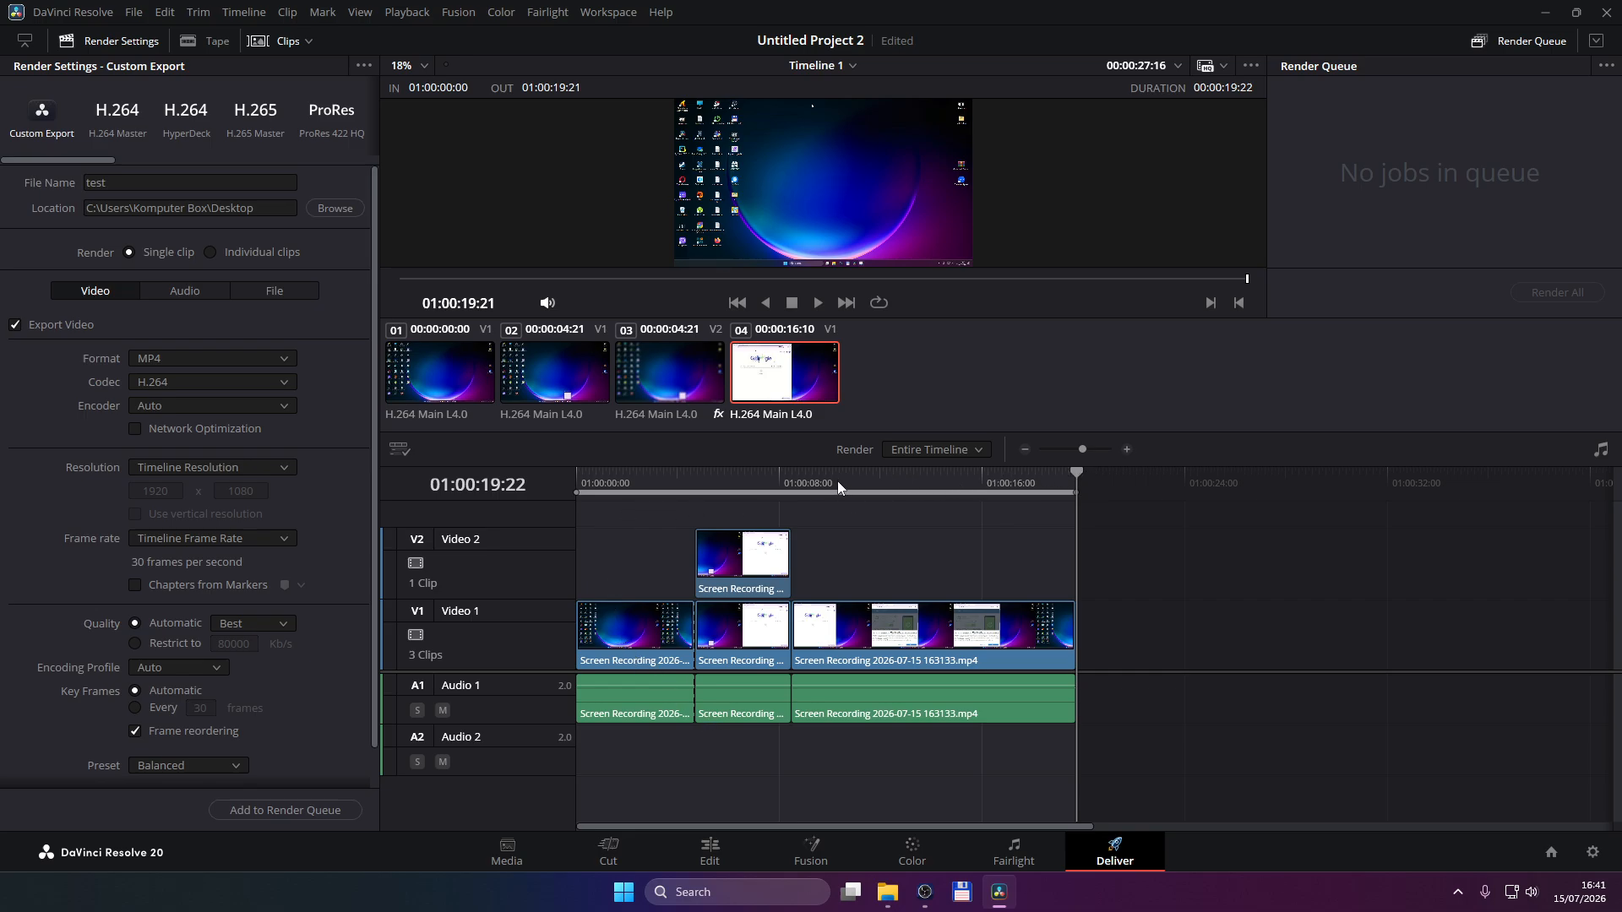
Step: Return the playhead to 01:00:00:00, add the entire timeline to the render queue and render it
{"action": "left_click_drag", "start_coordinate": [1047, 475], "coordinate": [579, 458]}
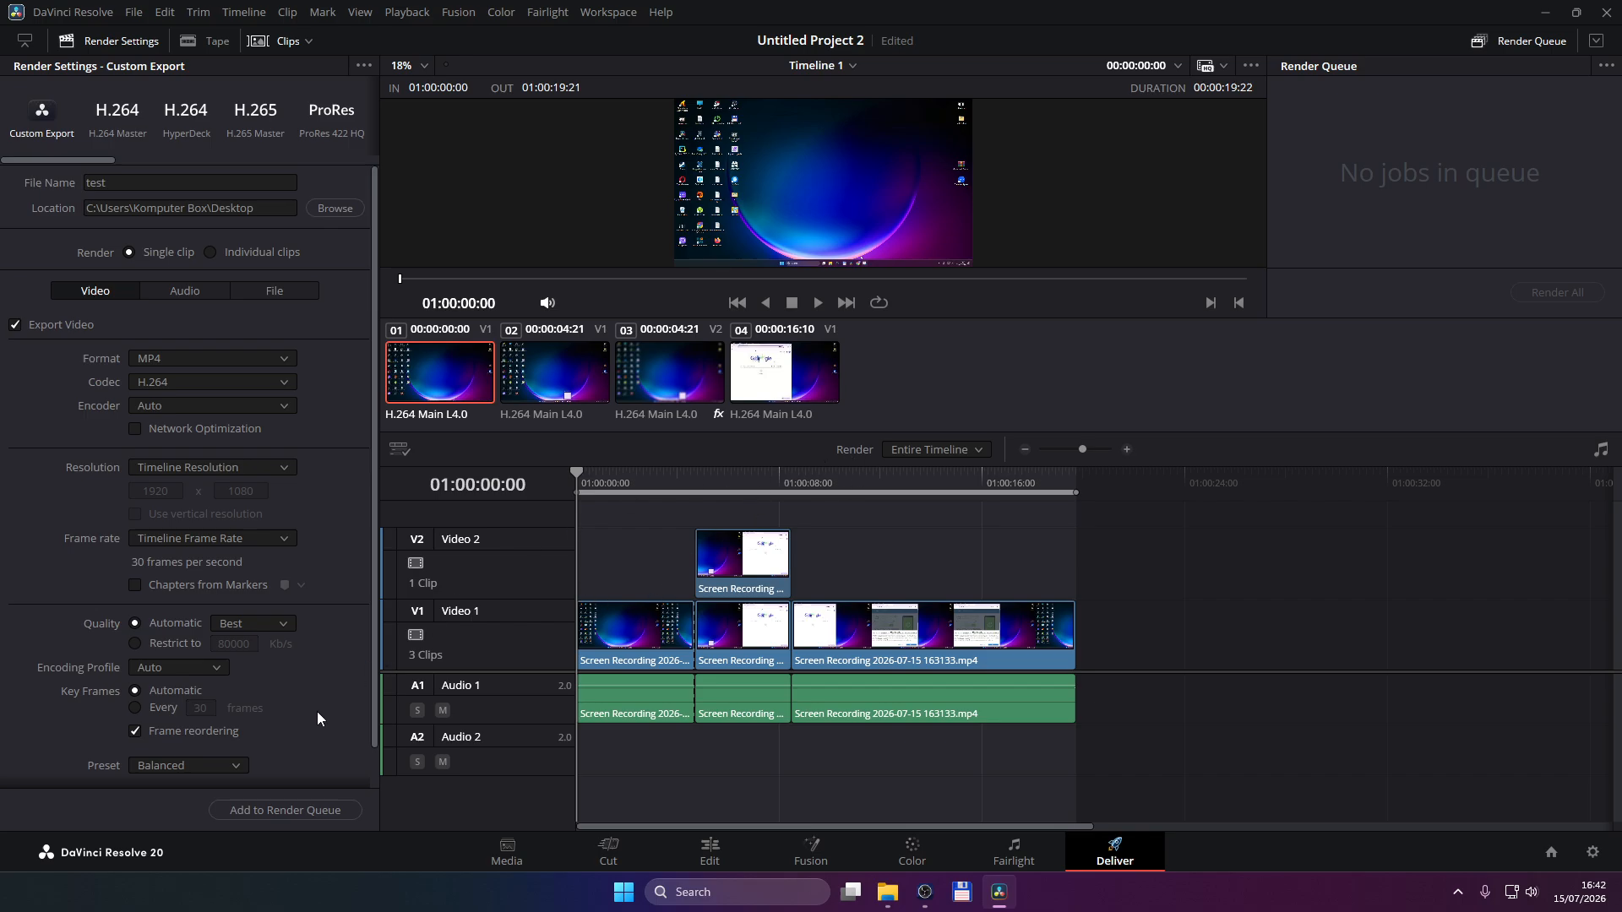
{"action": "left_click", "coordinate": [326, 817]}
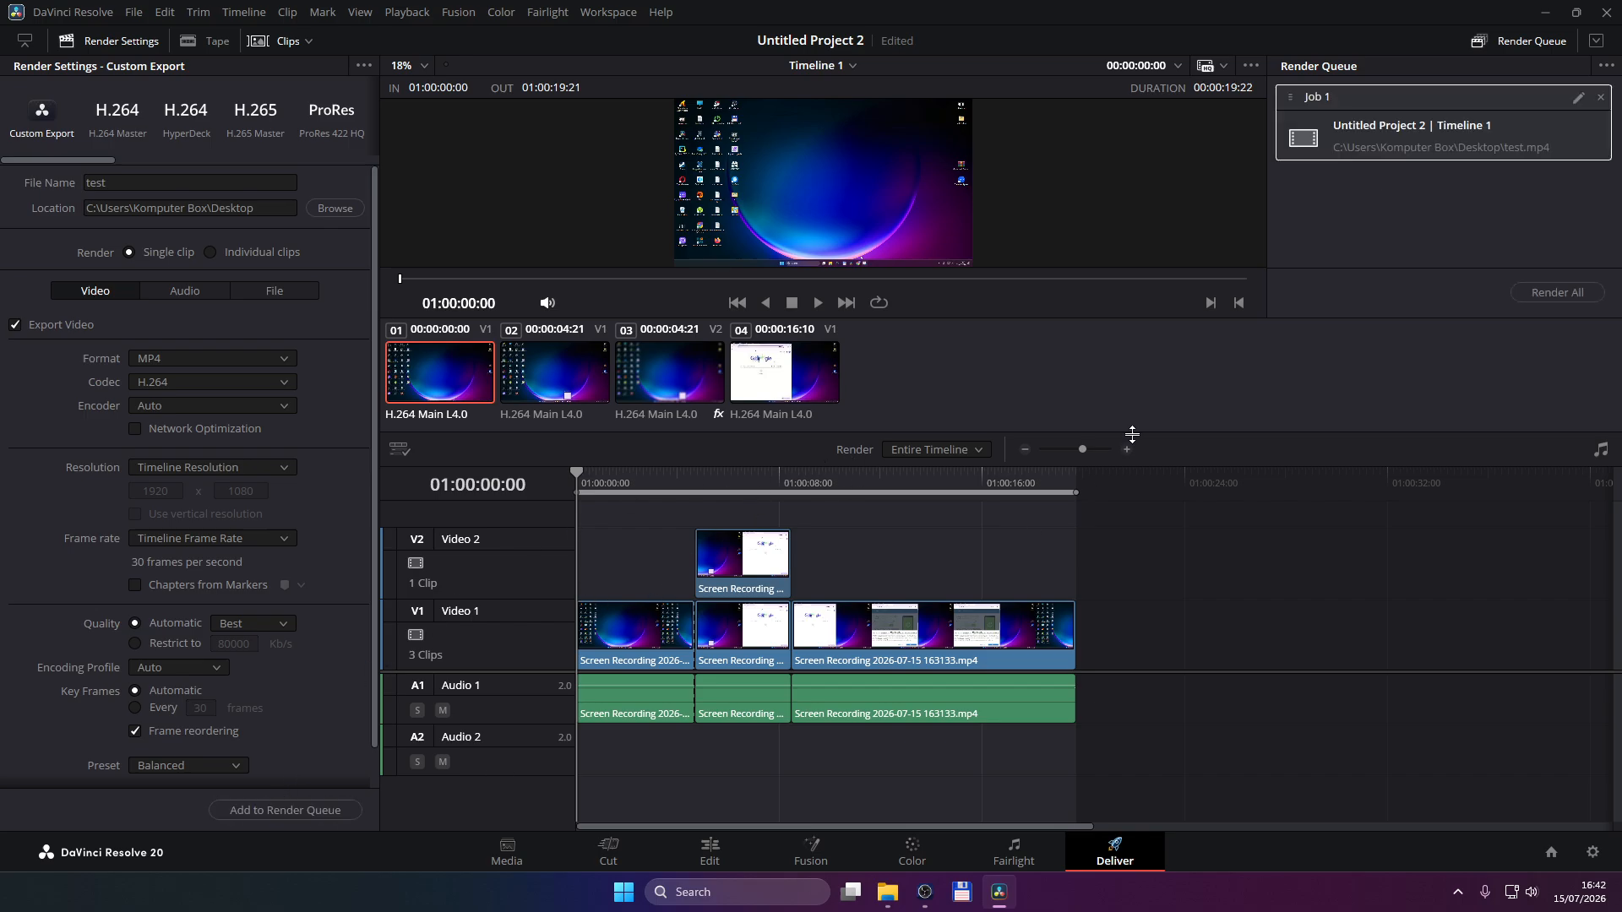
{"action": "left_click", "coordinate": [1550, 292]}
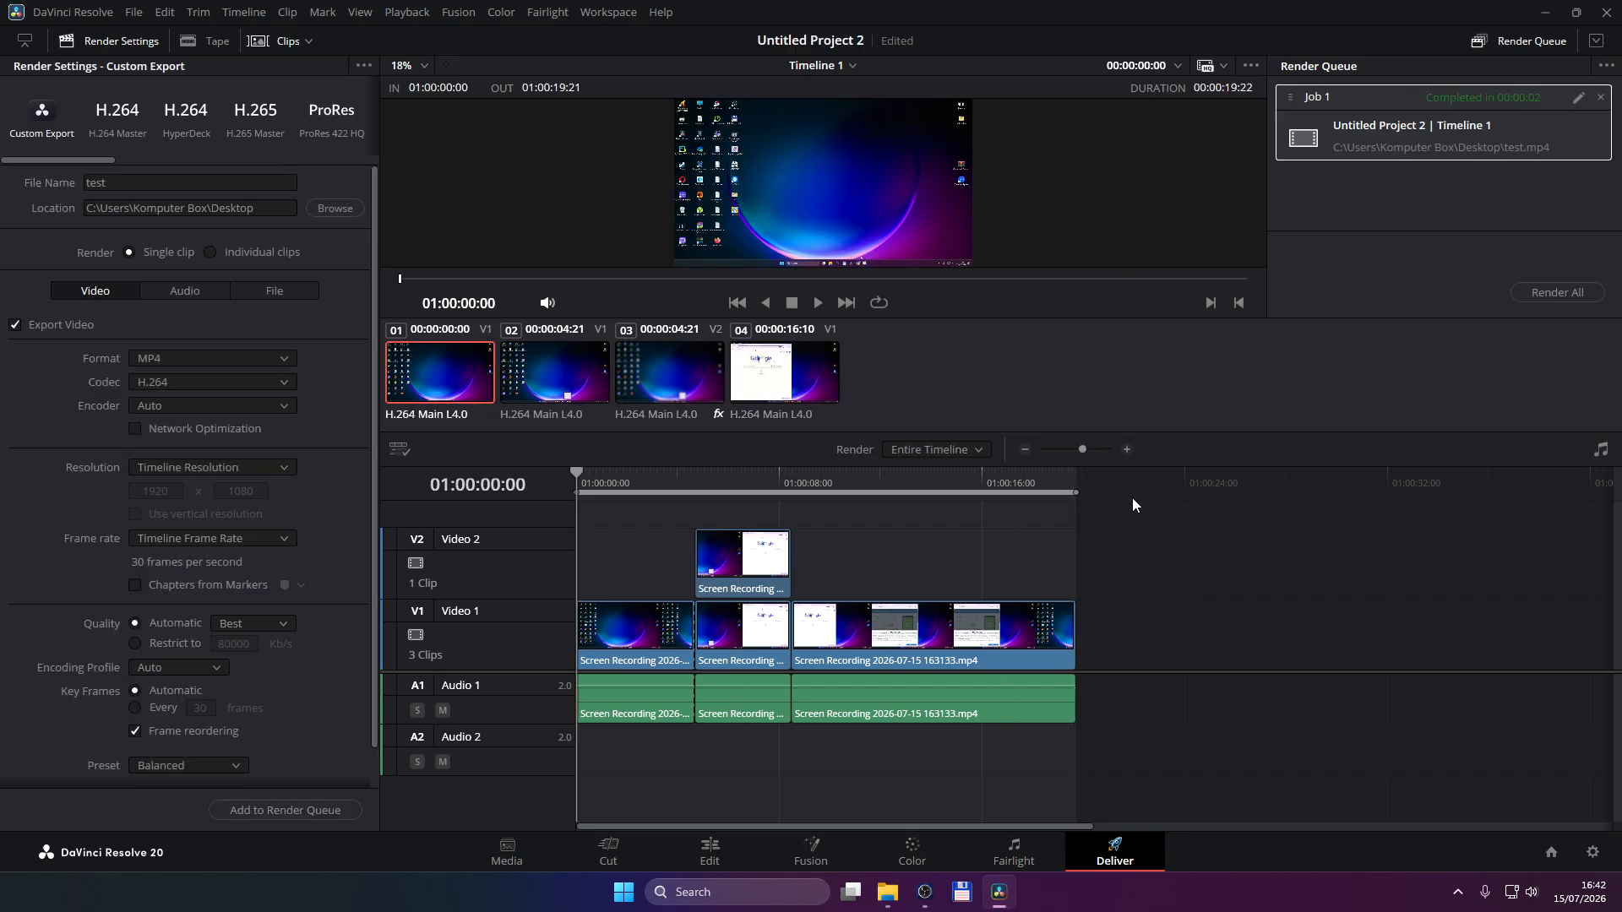
Step: Minimize the editor, play the exported test.mp4 from the desktop in Media Player and maximize the player window
{"action": "left_click", "coordinate": [1551, 15]}
{"action": "double_click", "coordinate": [346, 680]}
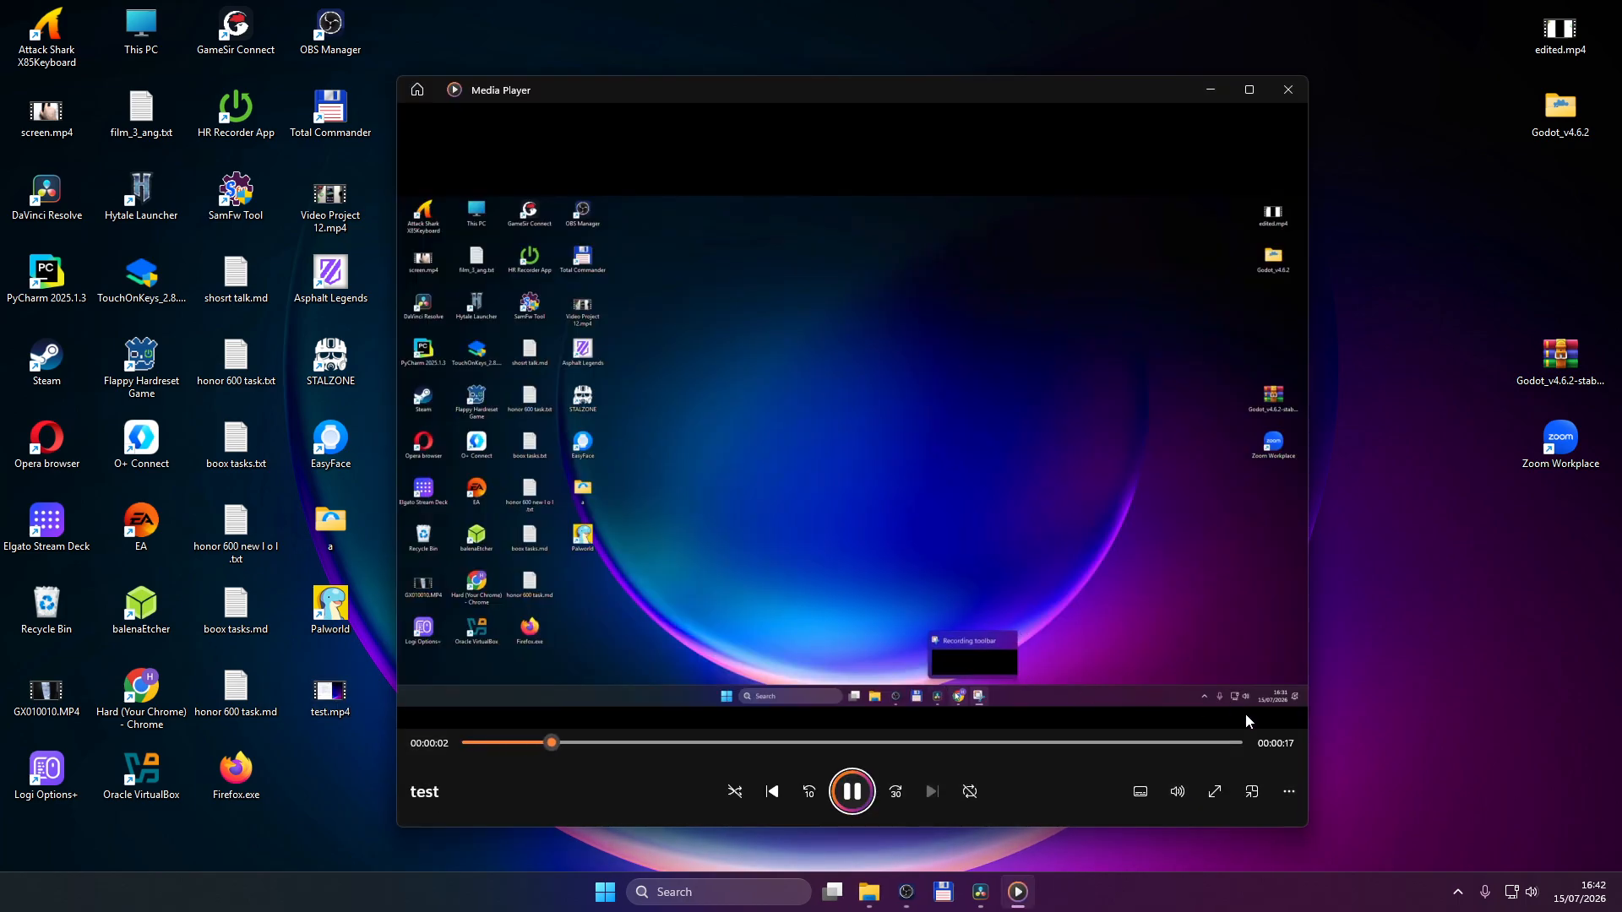
{"action": "left_click", "coordinate": [1249, 90]}
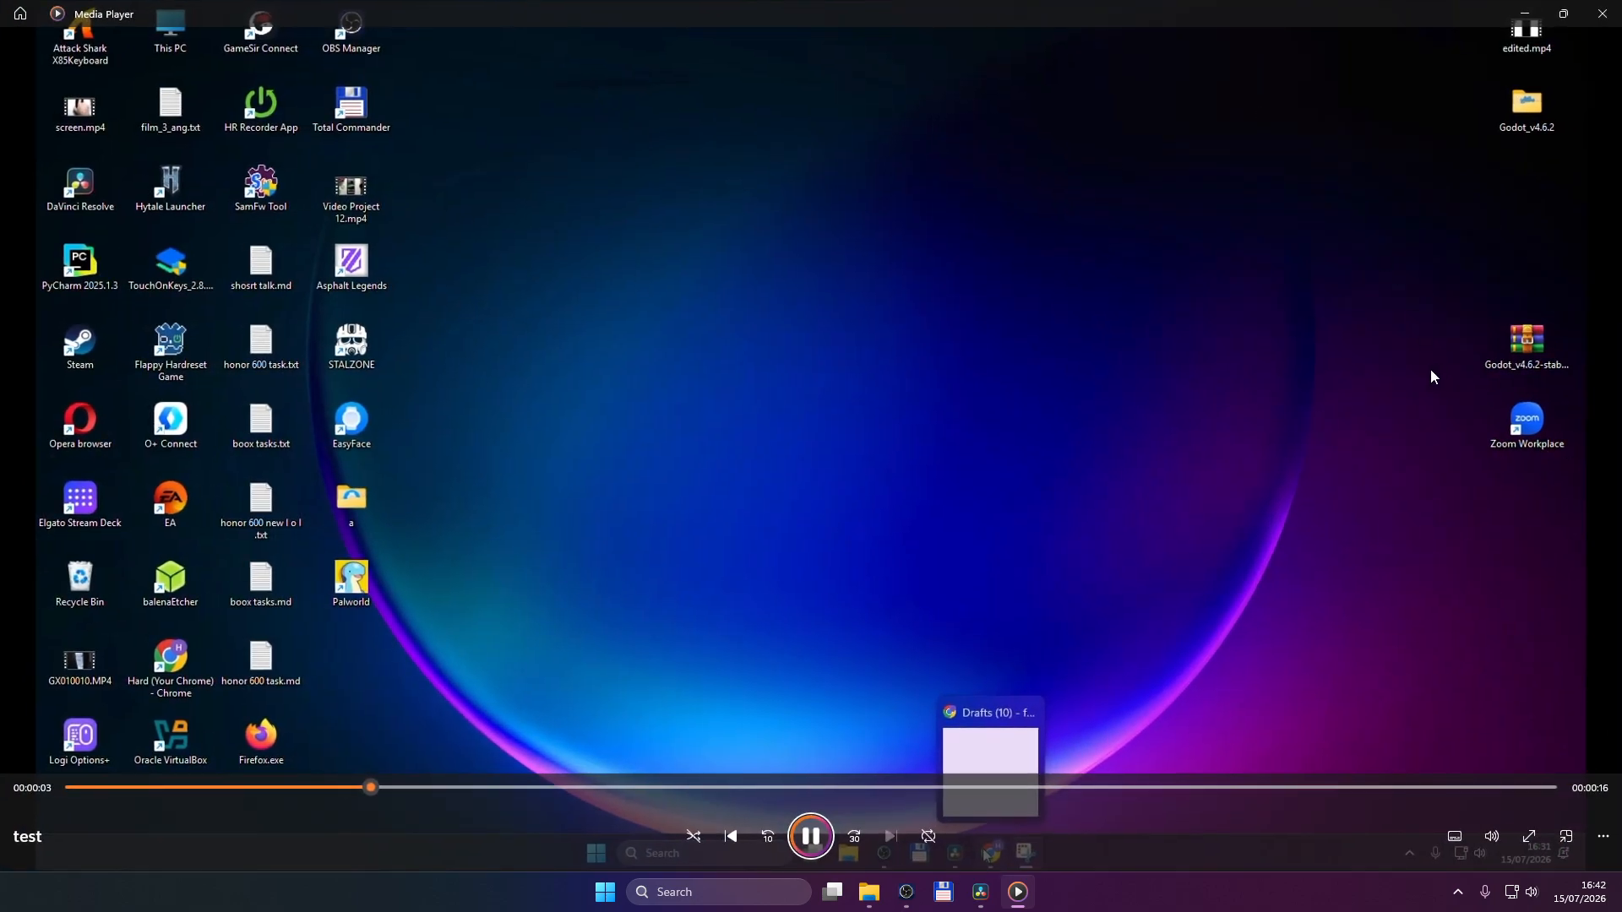